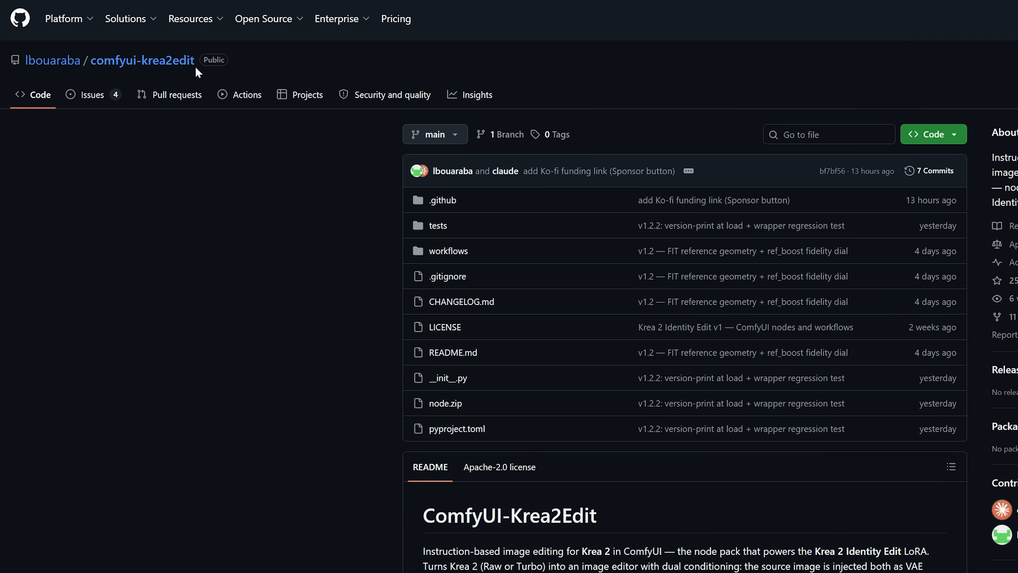
Review the comfyui-krea2edit repository on GitHub and the Load LoRA node that loads the Krea 2 identity edit model
{"action": "left_click_drag", "start_coordinate": [195, 62], "coordinate": [90, 64]}
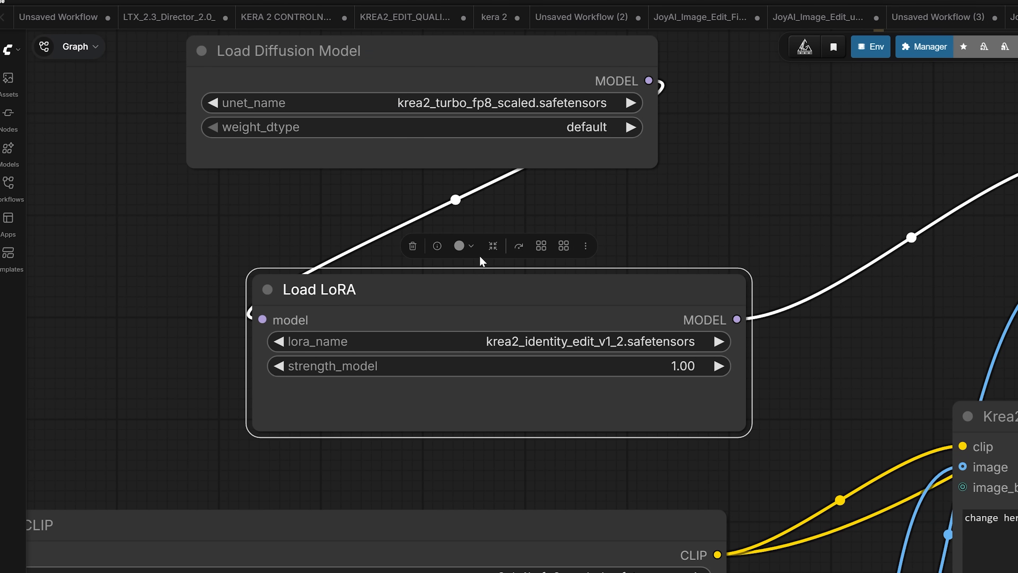
{"action": "scroll", "coordinate": [477, 260], "scroll_direction": "up", "scroll_amount": 2}
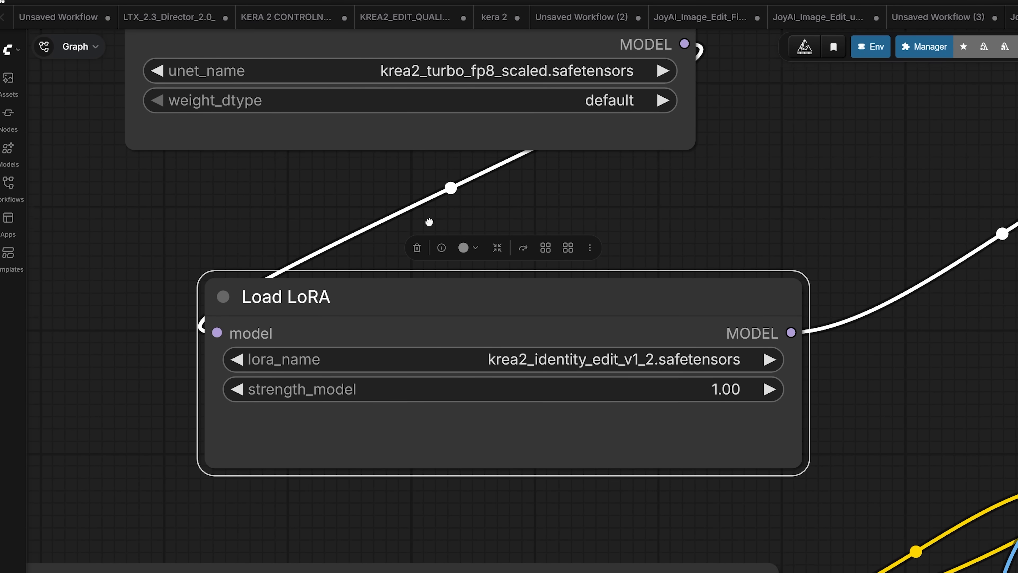
{"action": "scroll", "coordinate": [600, 331], "scroll_direction": "up", "scroll_amount": 2}
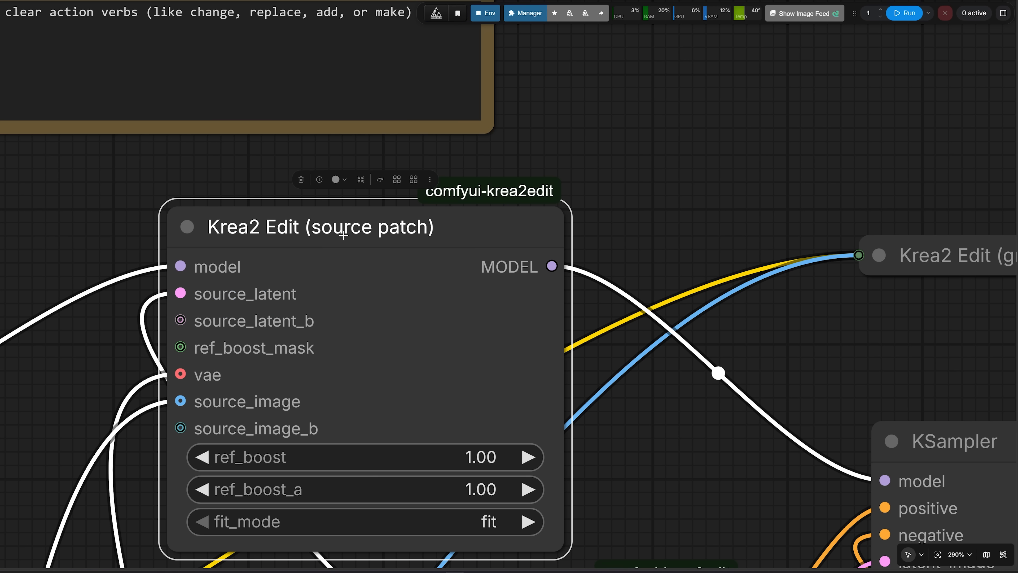
Examine the inputs and settings of the Krea2 Edit (source patch) node
{"action": "left_click_drag", "start_coordinate": [84, 320], "coordinate": [192, 213]}
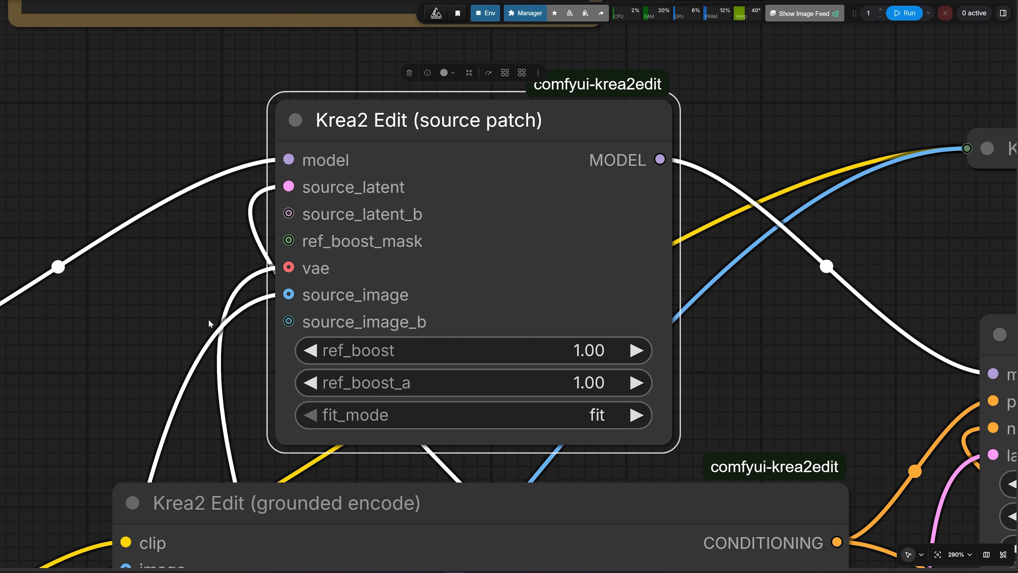
{"action": "scroll", "coordinate": [209, 325], "scroll_direction": "down", "scroll_amount": 1}
{"action": "left_click_drag", "start_coordinate": [198, 339], "coordinate": [182, 268]}
{"action": "scroll", "coordinate": [285, 283], "scroll_direction": "up", "scroll_amount": 3}
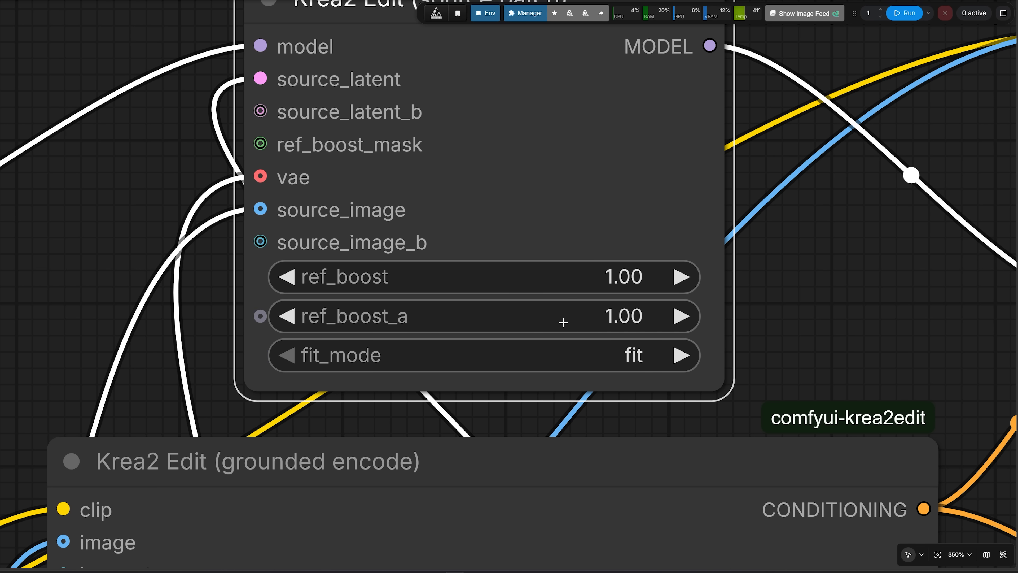
{"action": "left_click_drag", "start_coordinate": [158, 282], "coordinate": [111, 279]}
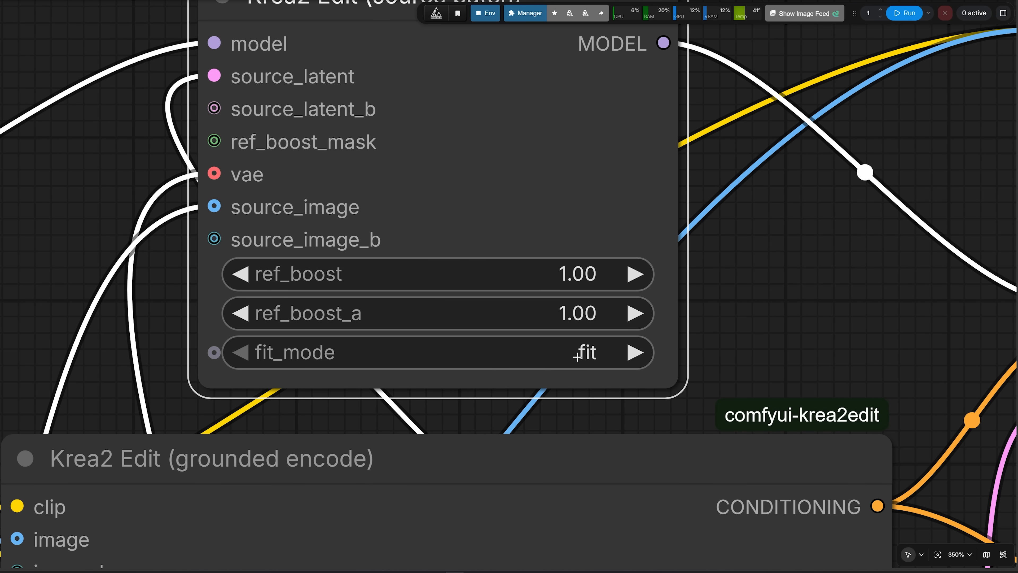
{"action": "scroll", "coordinate": [225, 311], "scroll_direction": "down", "scroll_amount": 2}
{"action": "left_click_drag", "start_coordinate": [120, 361], "coordinate": [326, 168]}
{"action": "left_click_drag", "start_coordinate": [149, 341], "coordinate": [355, 139]}
{"action": "scroll", "coordinate": [356, 139], "scroll_direction": "down", "scroll_amount": 4}
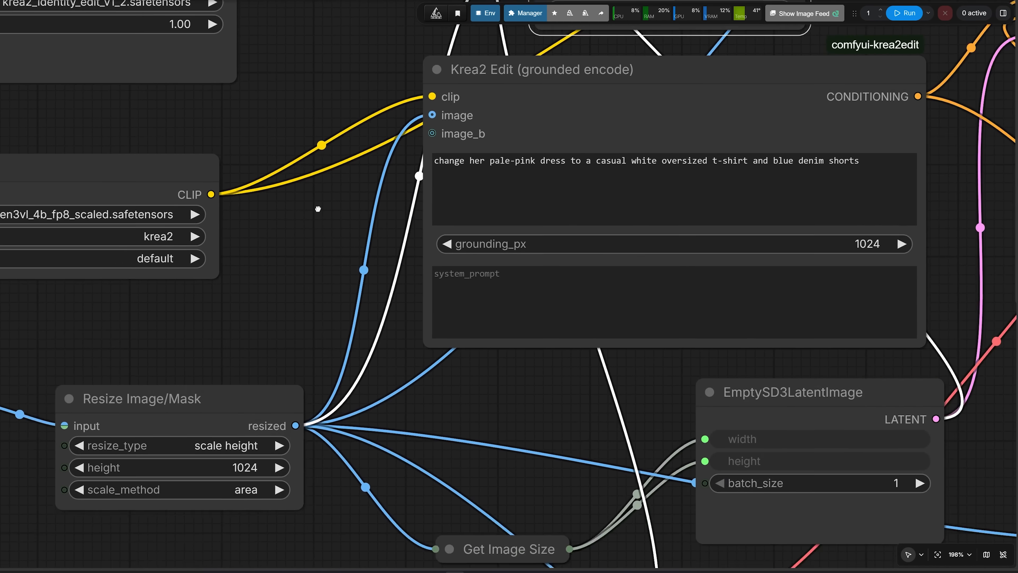
Check the resize type options of the Resize Image/Mask node
{"action": "left_click_drag", "start_coordinate": [178, 462], "coordinate": [342, 313]}
{"action": "scroll", "coordinate": [341, 312], "scroll_direction": "up", "scroll_amount": 2}
{"action": "scroll", "coordinate": [342, 312], "scroll_direction": "up", "scroll_amount": 2}
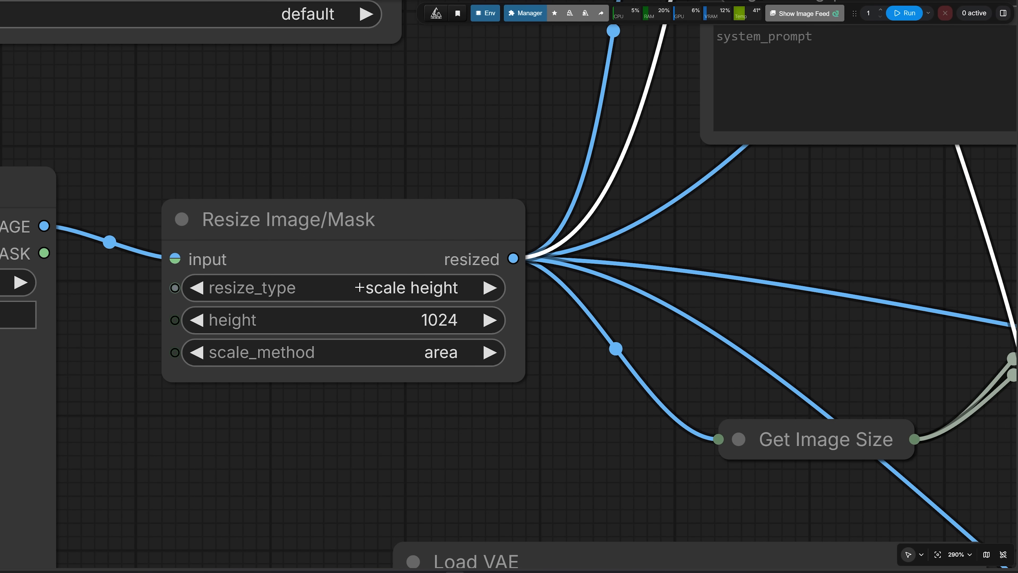
{"action": "scroll", "coordinate": [393, 255], "scroll_direction": "up", "scroll_amount": 2}
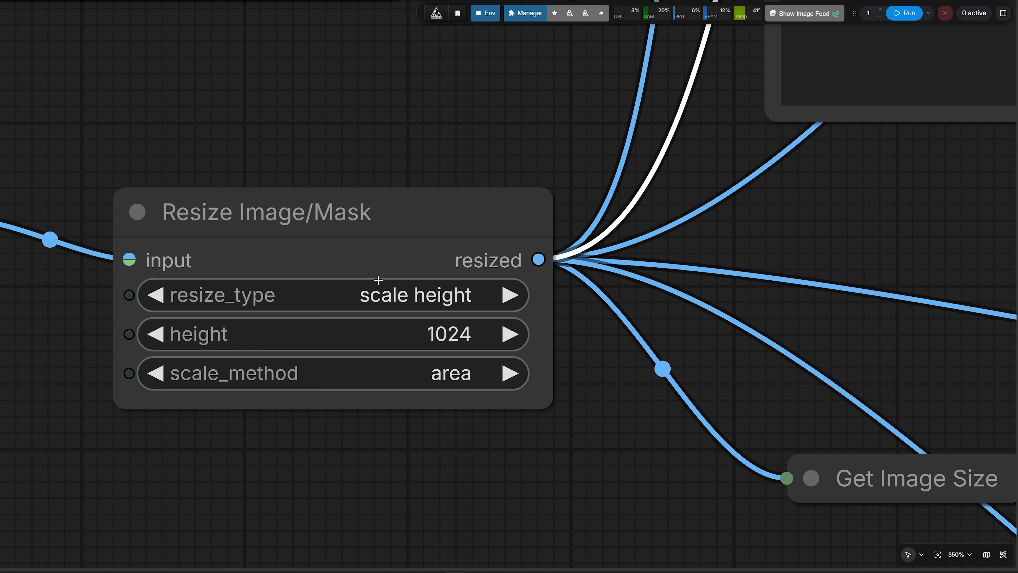
{"action": "left_click", "coordinate": [375, 299]}
{"action": "left_click", "coordinate": [393, 357]}
{"action": "scroll", "coordinate": [460, 330], "scroll_direction": "down", "scroll_amount": 1}
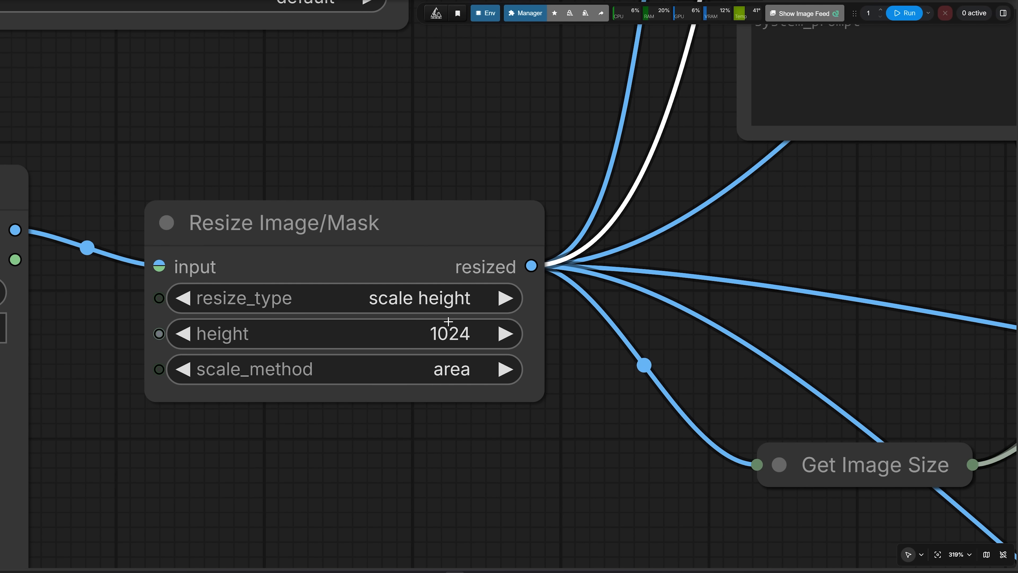
{"action": "left_click", "coordinate": [393, 271]}
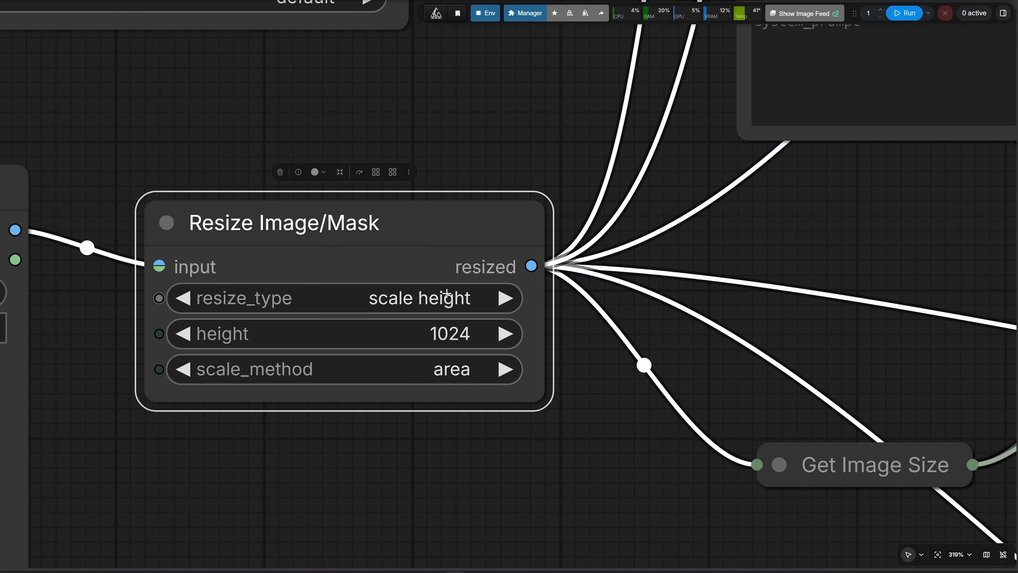
Check the fit_mode options of the Krea2 Edit (source patch) node
{"action": "scroll", "coordinate": [477, 284], "scroll_direction": "down", "scroll_amount": 3}
{"action": "left_click_drag", "start_coordinate": [499, 177], "coordinate": [319, 410]}
{"action": "left_click_drag", "start_coordinate": [410, 246], "coordinate": [176, 465]}
{"action": "left_click_drag", "start_coordinate": [280, 249], "coordinate": [252, 264]}
{"action": "scroll", "coordinate": [262, 291], "scroll_direction": "up", "scroll_amount": 2}
{"action": "scroll", "coordinate": [295, 293], "scroll_direction": "up", "scroll_amount": 2}
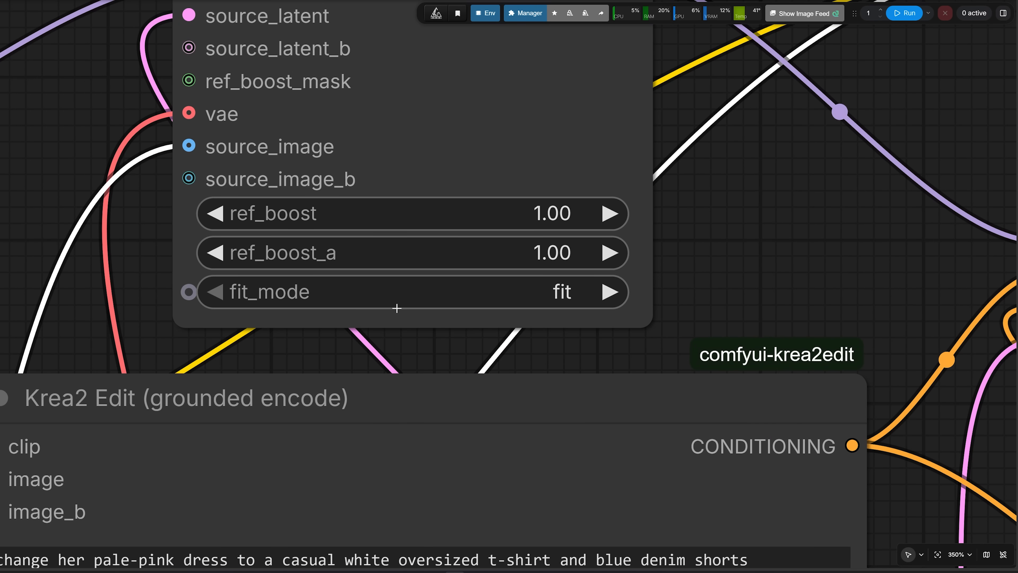
{"action": "left_click", "coordinate": [252, 337]}
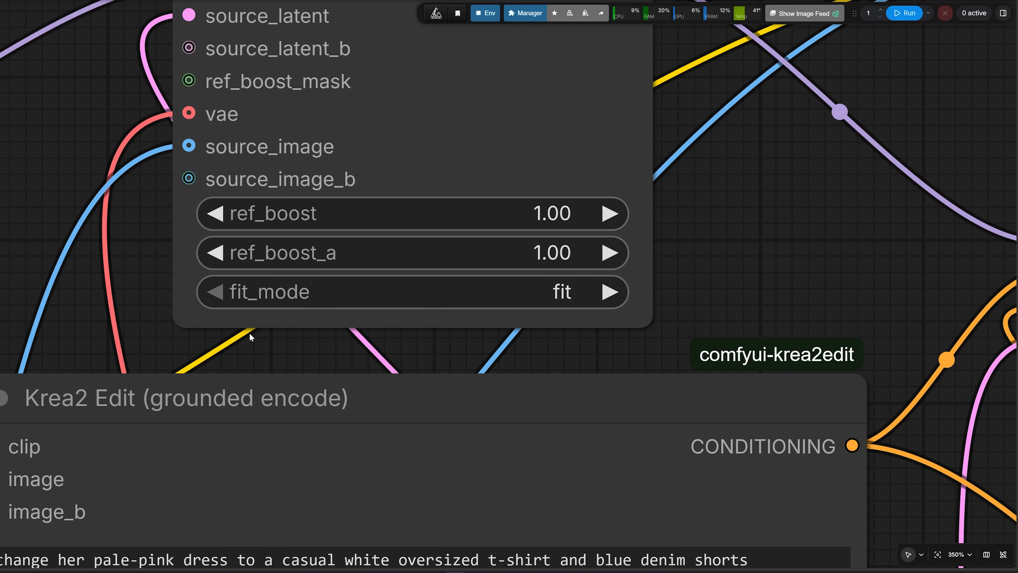
{"action": "scroll", "coordinate": [184, 322], "scroll_direction": "down", "scroll_amount": 1}
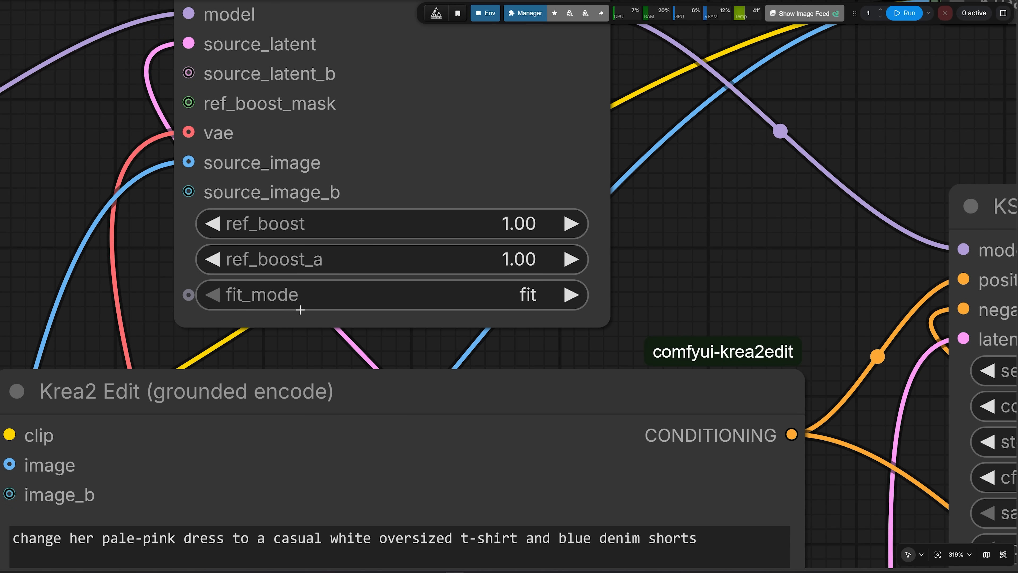
{"action": "mouse_move", "coordinate": [300, 310]}
{"action": "left_click", "coordinate": [529, 295]}
{"action": "left_click", "coordinate": [542, 300]}
{"action": "left_click", "coordinate": [517, 298]}
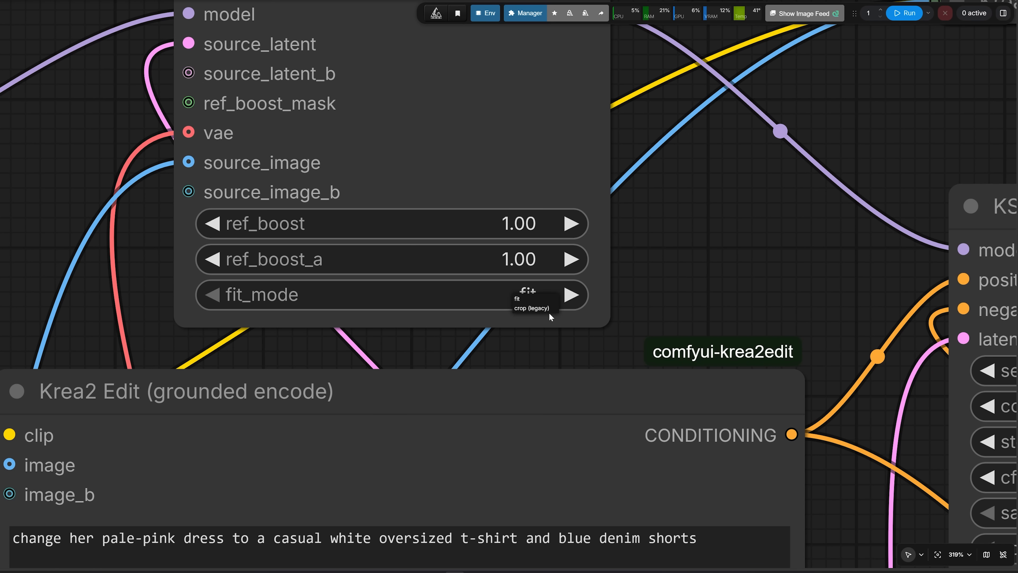
{"action": "left_click", "coordinate": [537, 309]}
{"action": "left_click", "coordinate": [531, 295]}
{"action": "left_click", "coordinate": [531, 296]}
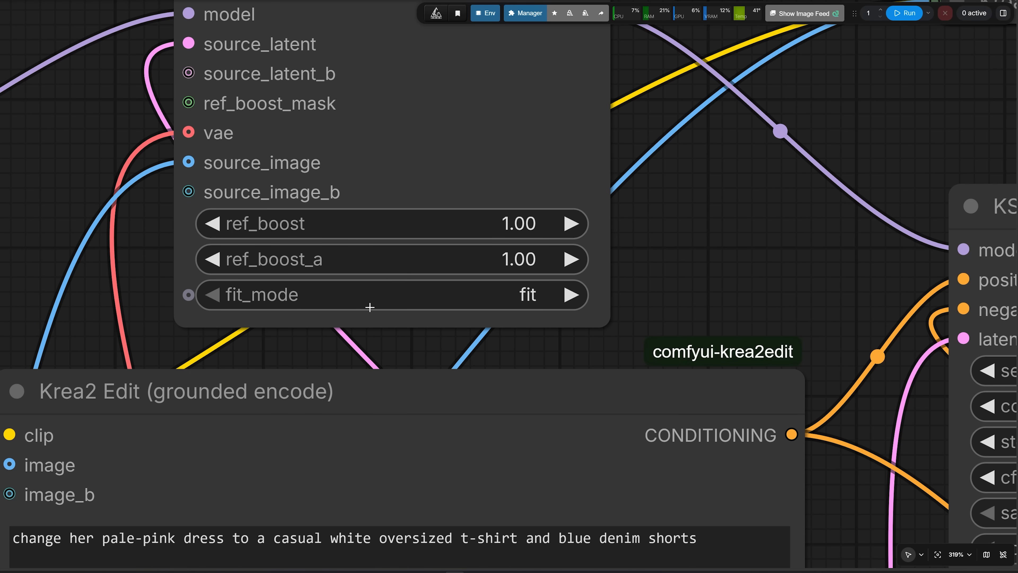
Set ref_boost on the Krea2 Edit (source patch) node to 4
{"action": "left_click_drag", "start_coordinate": [95, 255], "coordinate": [150, 314]}
{"action": "scroll", "coordinate": [227, 164], "scroll_direction": "up", "scroll_amount": 3}
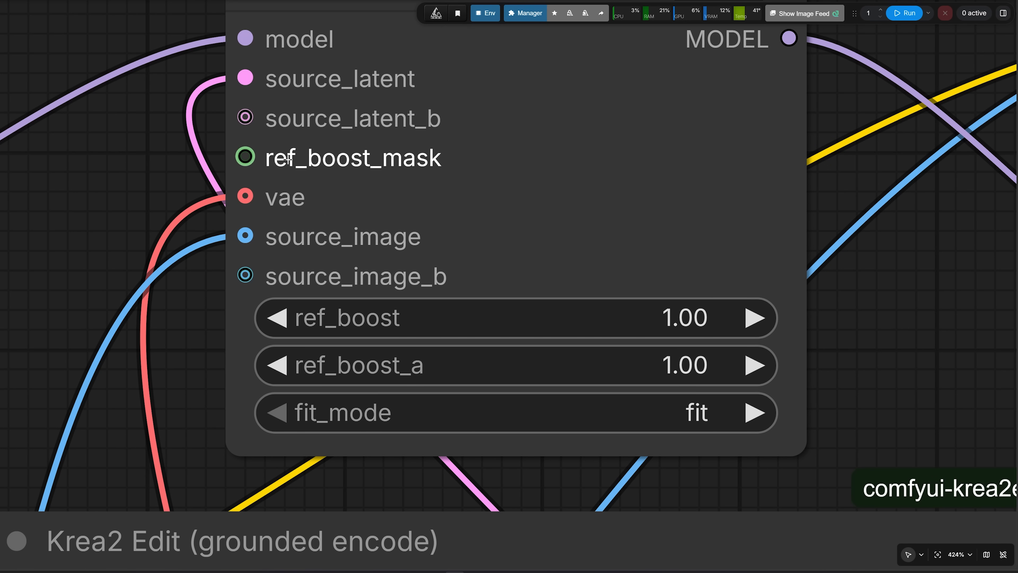
{"action": "left_click_drag", "start_coordinate": [150, 223], "coordinate": [122, 240]}
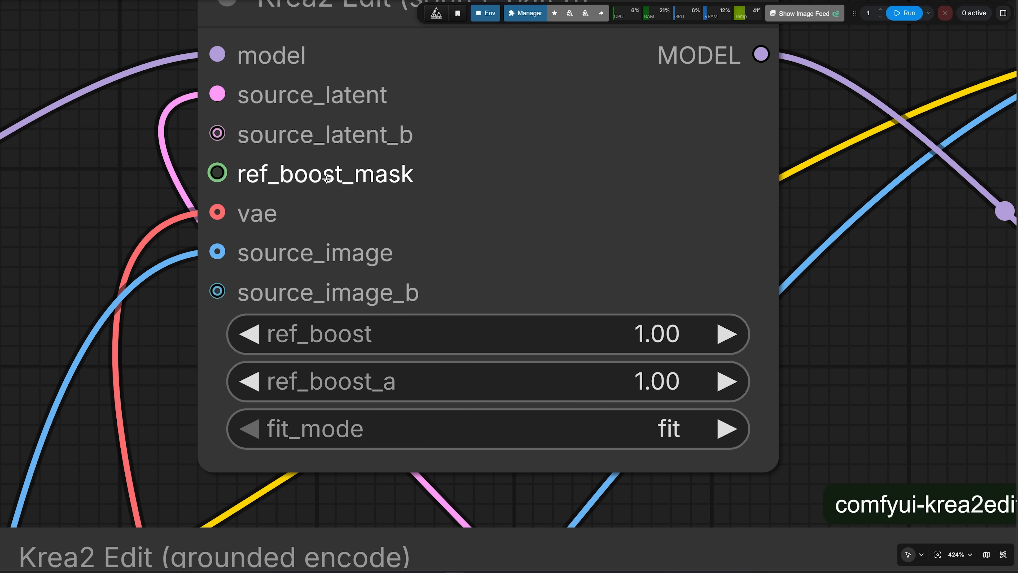
{"action": "scroll", "coordinate": [241, 293], "scroll_direction": "down", "scroll_amount": 2}
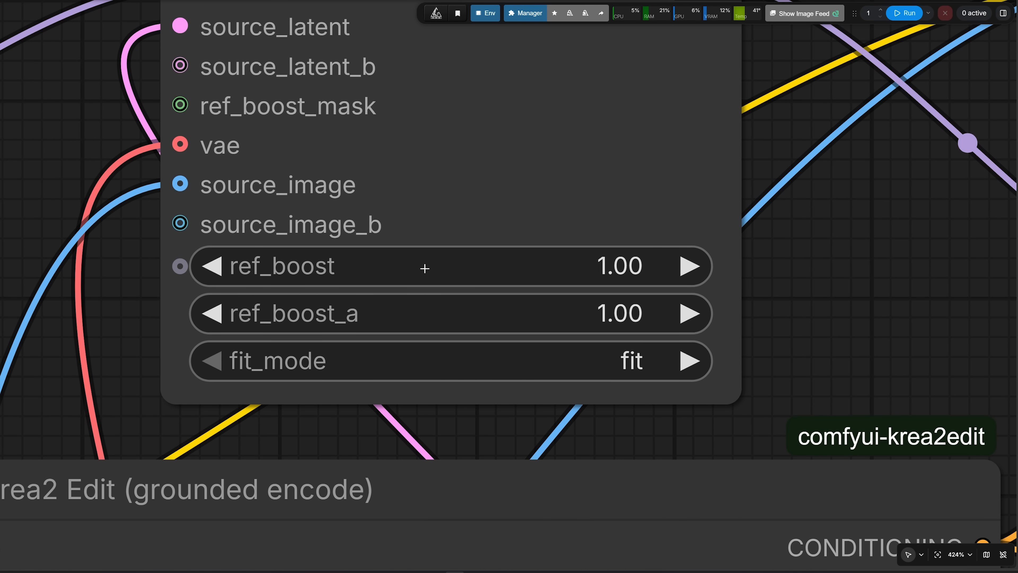
{"action": "scroll", "coordinate": [425, 266], "scroll_direction": "down", "scroll_amount": 4}
{"action": "scroll", "coordinate": [365, 269], "scroll_direction": "up", "scroll_amount": 3}
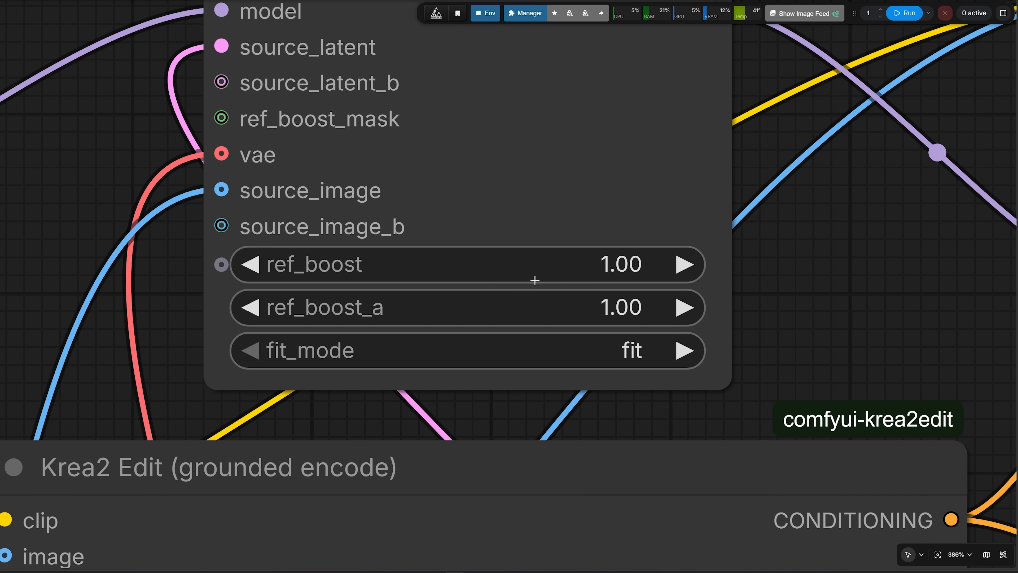
{"action": "left_click", "coordinate": [586, 267]}
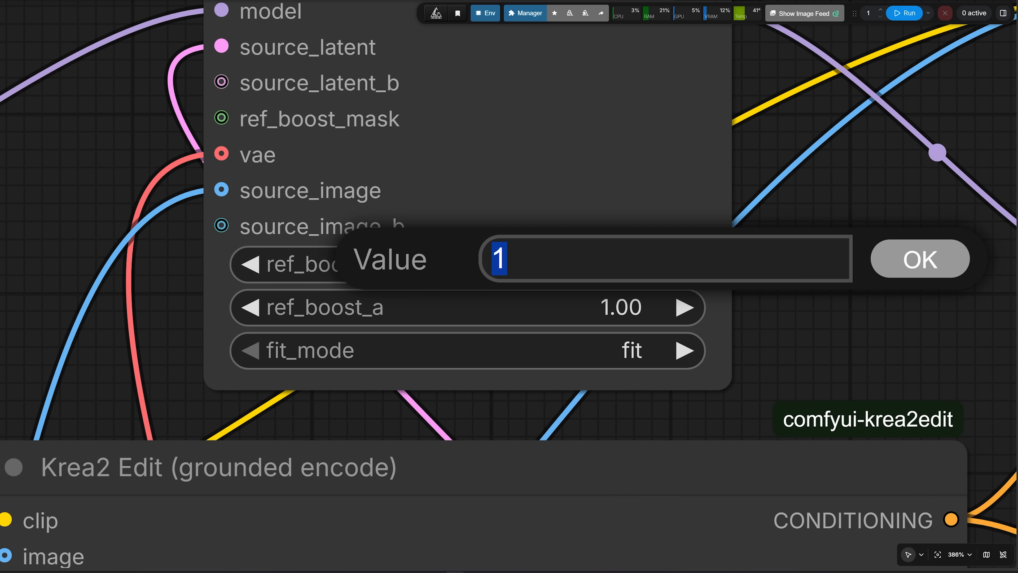
{"action": "type", "text": "4"}
{"action": "left_click", "coordinate": [908, 273]}
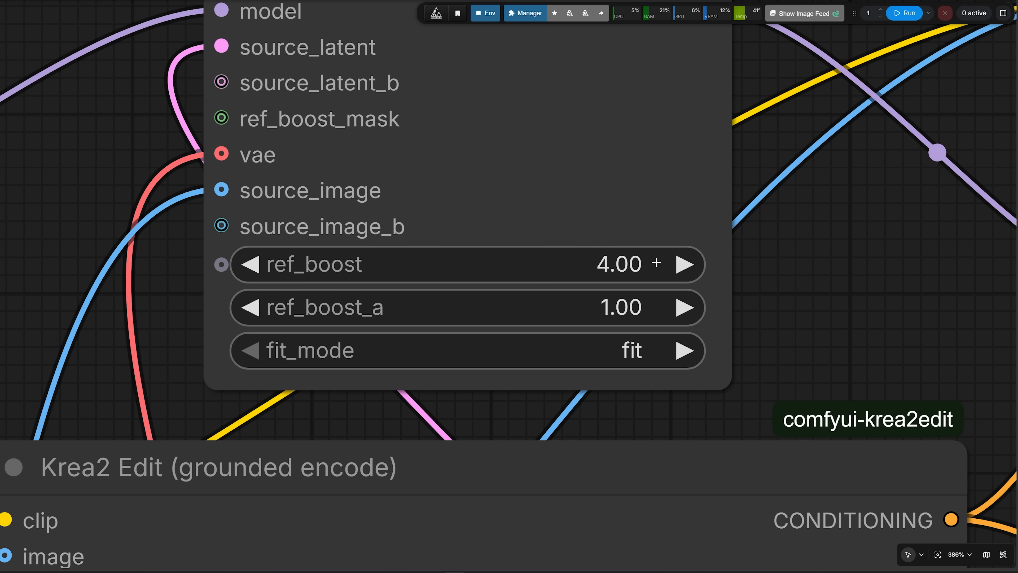
{"action": "left_click_drag", "start_coordinate": [625, 267], "coordinate": [606, 268]}
{"action": "left_click", "coordinate": [607, 265]}
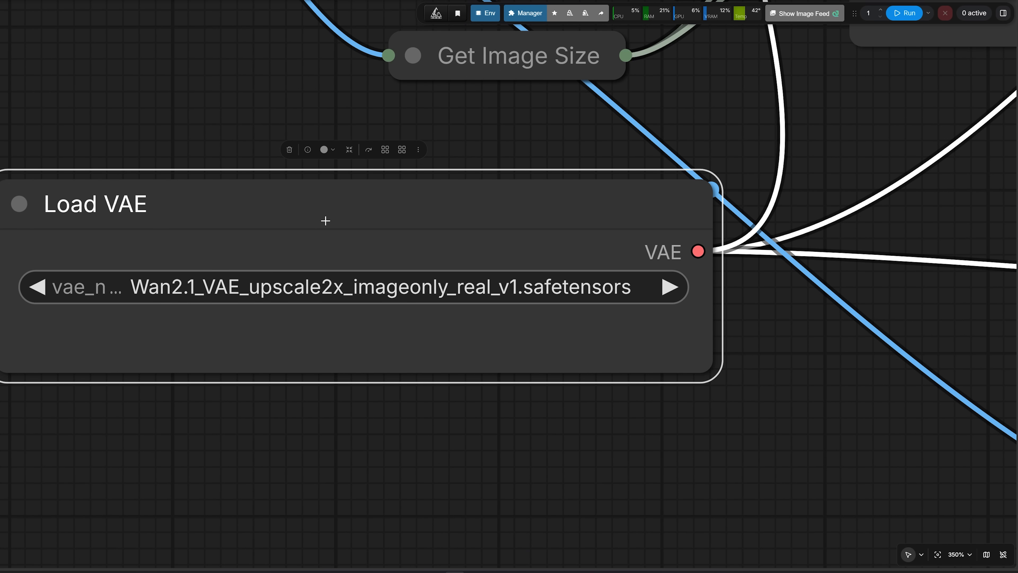
Look at the krea2RealVae_v10.safetensors file in the KREA2REALVAE repository on Hugging Face
{"action": "scroll", "coordinate": [404, 281], "scroll_direction": "down", "scroll_amount": 2}
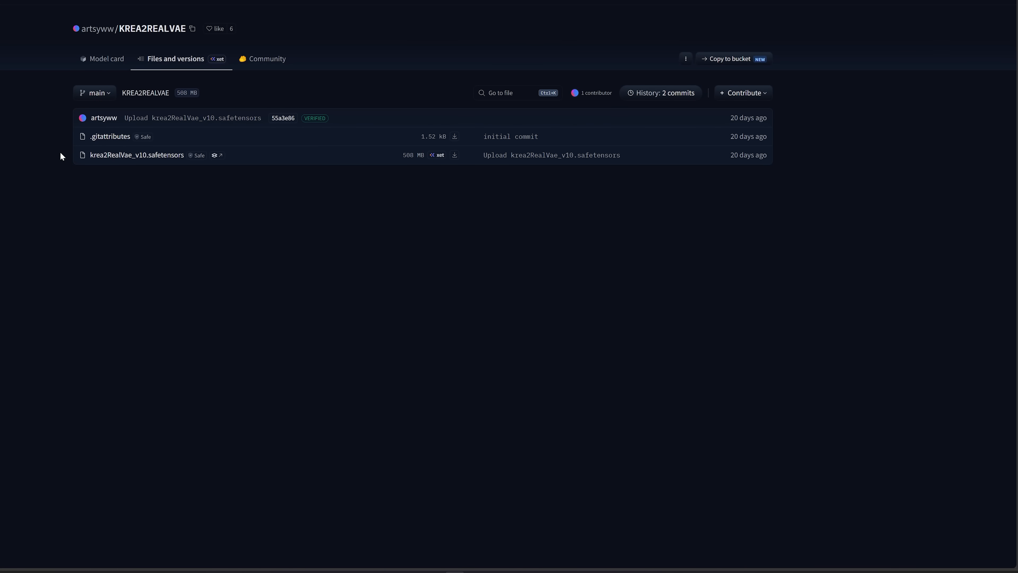
{"action": "left_click_drag", "start_coordinate": [68, 152], "coordinate": [178, 155]}
{"action": "left_click", "coordinate": [89, 170]}
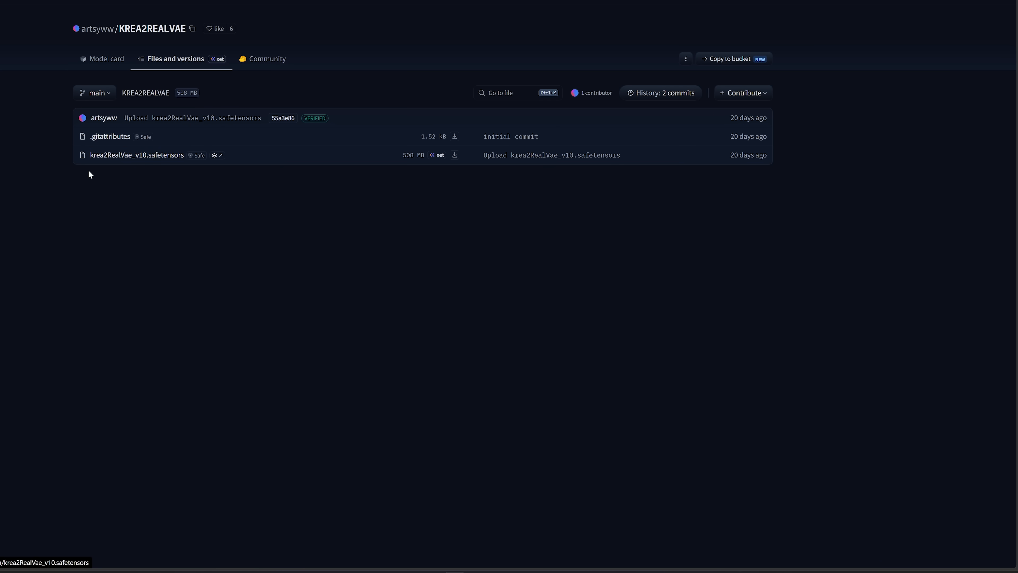
{"action": "left_click_drag", "start_coordinate": [62, 152], "coordinate": [173, 200]}
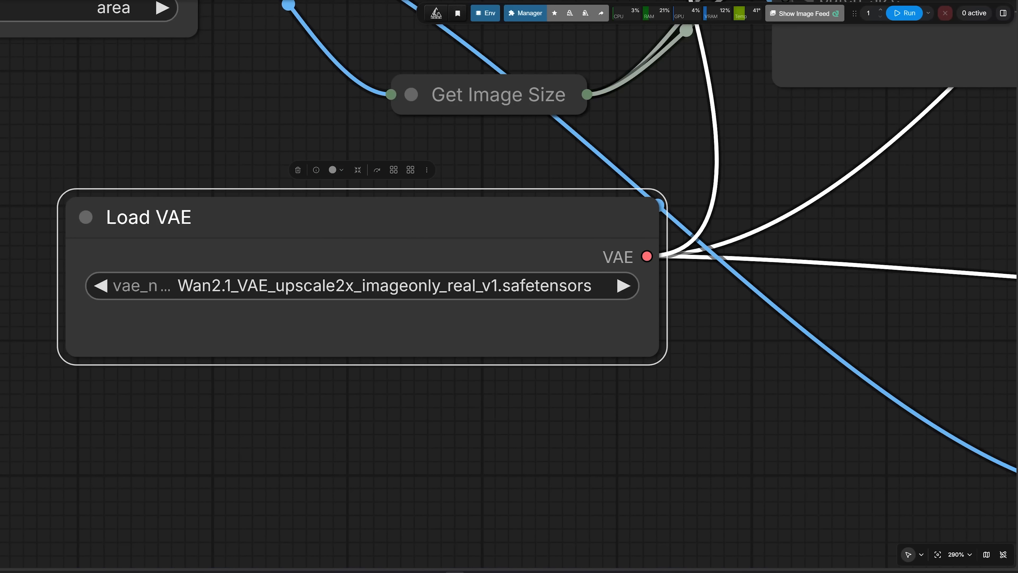
Search the Load VAE node's model list for "wan"
{"action": "left_click", "coordinate": [267, 296]}
{"action": "type", "text": "wan"}
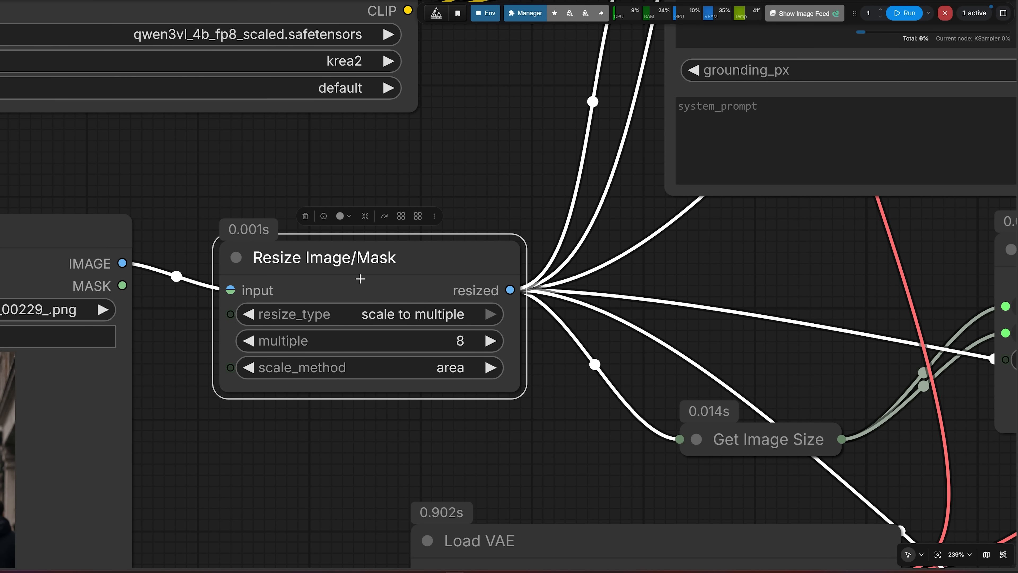
Examine the Resize Image/Mask settings and the resized image's dimensions in the Preview Image node
{"action": "scroll", "coordinate": [519, 348], "scroll_direction": "down", "scroll_amount": 3}
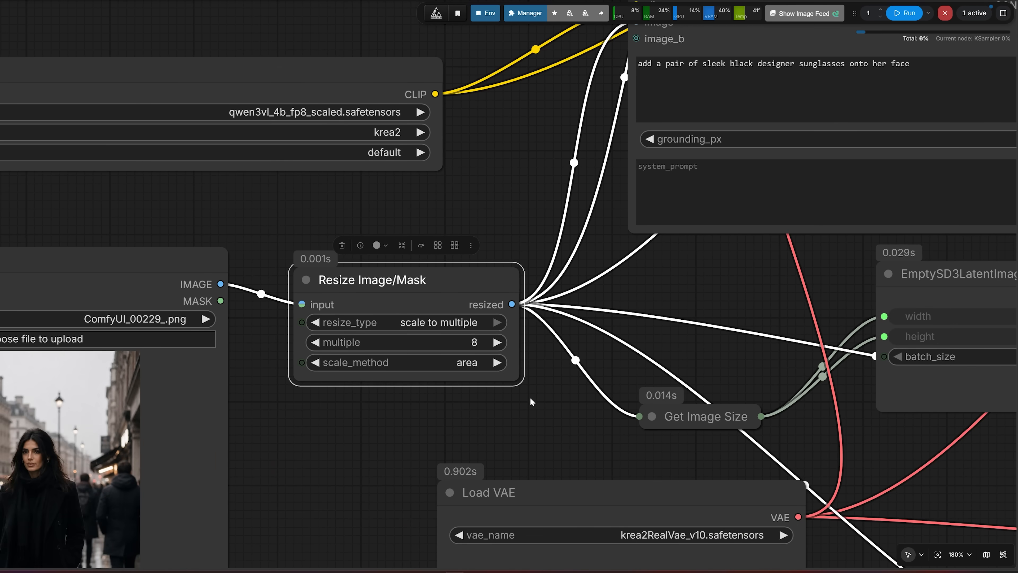
{"action": "left_click_drag", "start_coordinate": [545, 424], "coordinate": [198, 191]}
{"action": "left_click_drag", "start_coordinate": [418, 257], "coordinate": [169, 0]}
{"action": "scroll", "coordinate": [555, 416], "scroll_direction": "up", "scroll_amount": 3}
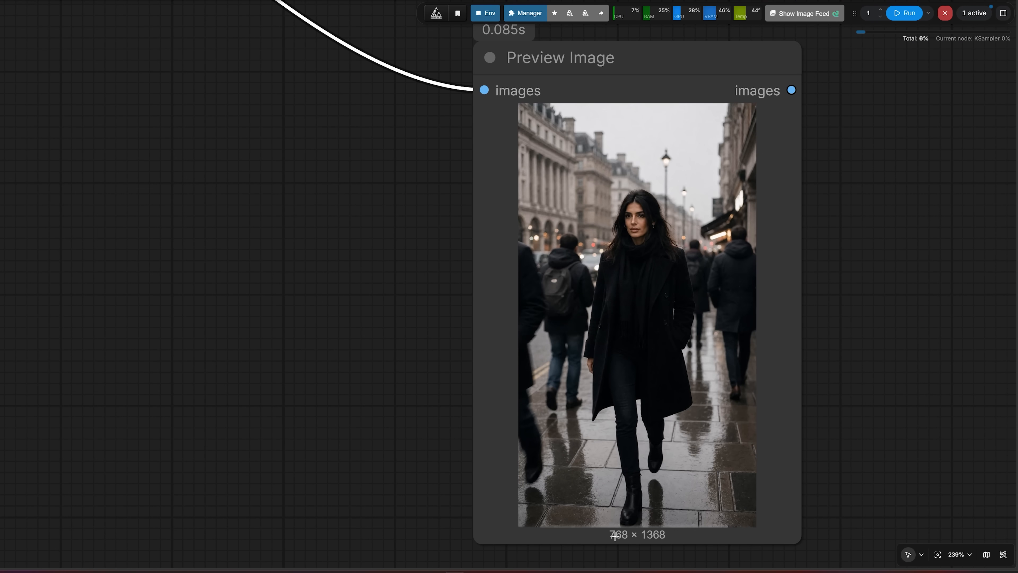
{"action": "left_click", "coordinate": [570, 543]}
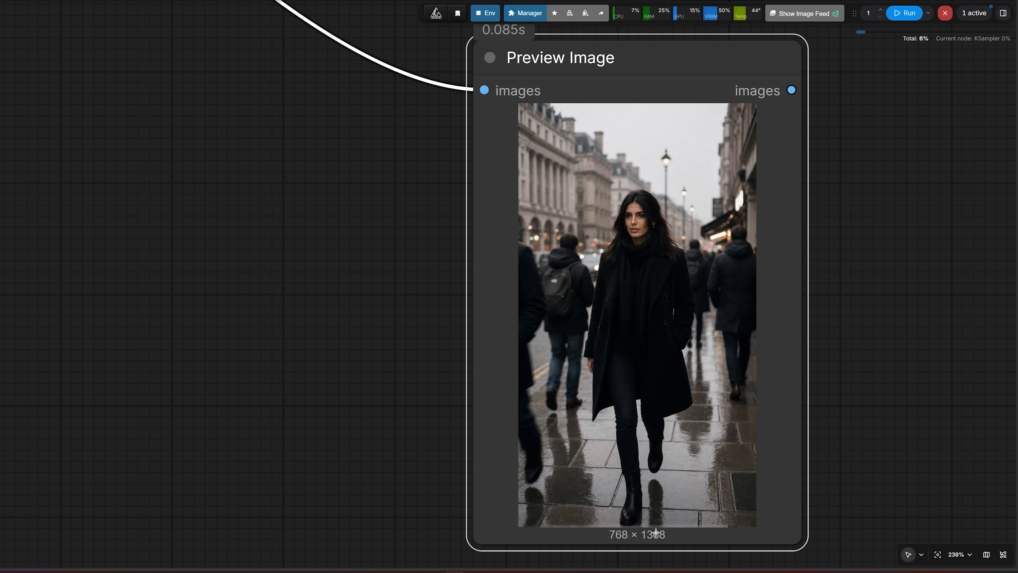
{"action": "scroll", "coordinate": [291, 394], "scroll_direction": "down", "scroll_amount": 1}
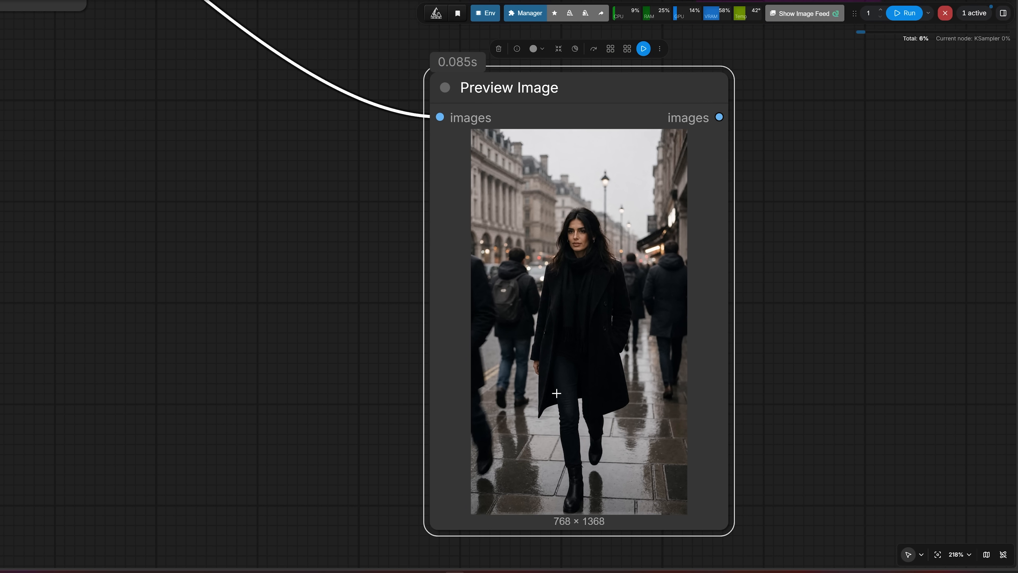
{"action": "scroll", "coordinate": [556, 394], "scroll_direction": "down", "scroll_amount": 2}
Read the sunglasses prompt in the grounded encode node and compare the original and edited images in the Image Comparer
{"action": "left_click_drag", "start_coordinate": [261, 236], "coordinate": [448, 516]}
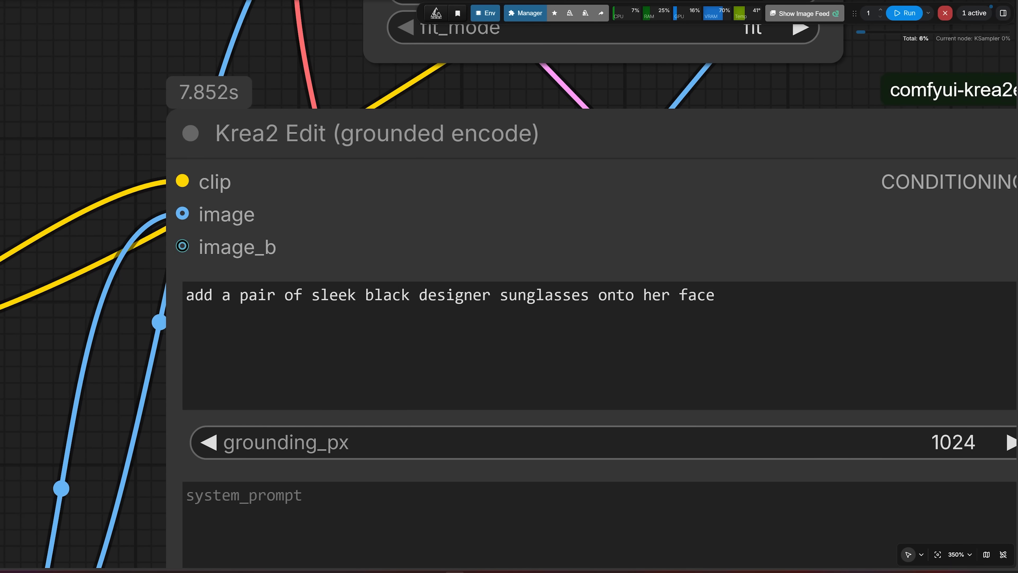
{"action": "left_click_drag", "start_coordinate": [187, 295], "coordinate": [535, 296]}
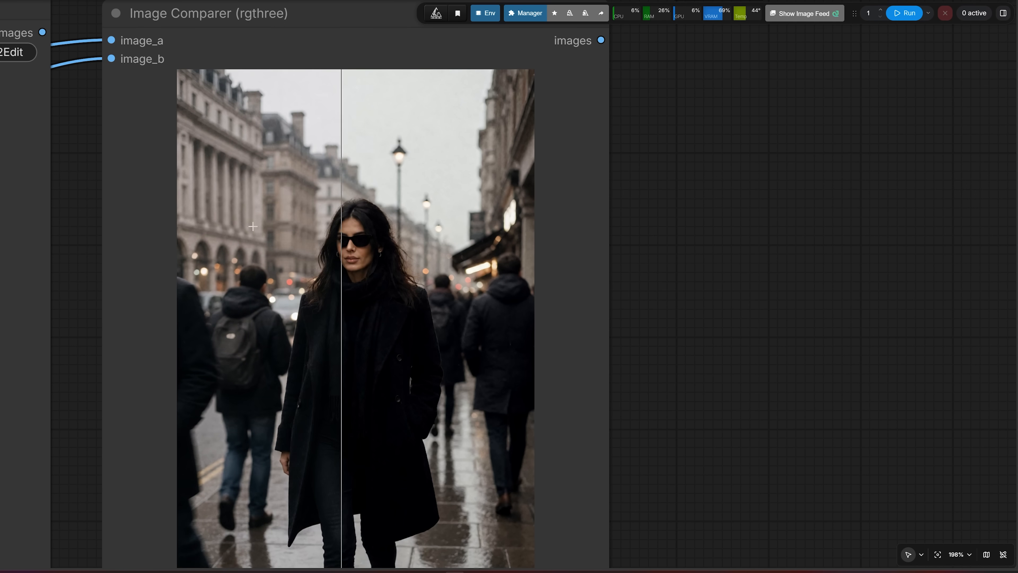
{"action": "scroll", "coordinate": [293, 232], "scroll_direction": "up", "scroll_amount": 10}
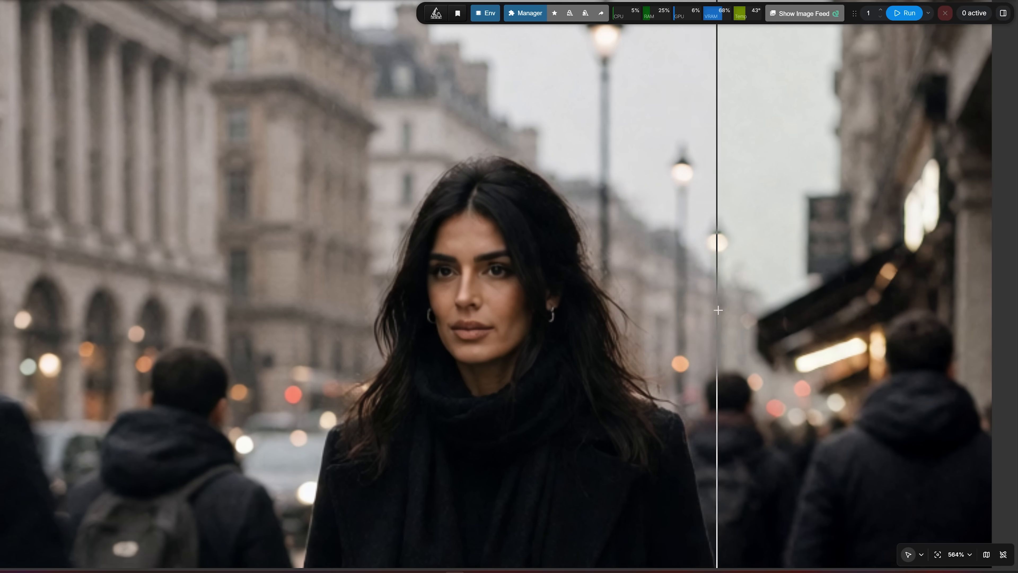
{"action": "scroll", "coordinate": [539, 297], "scroll_direction": "up", "scroll_amount": 4}
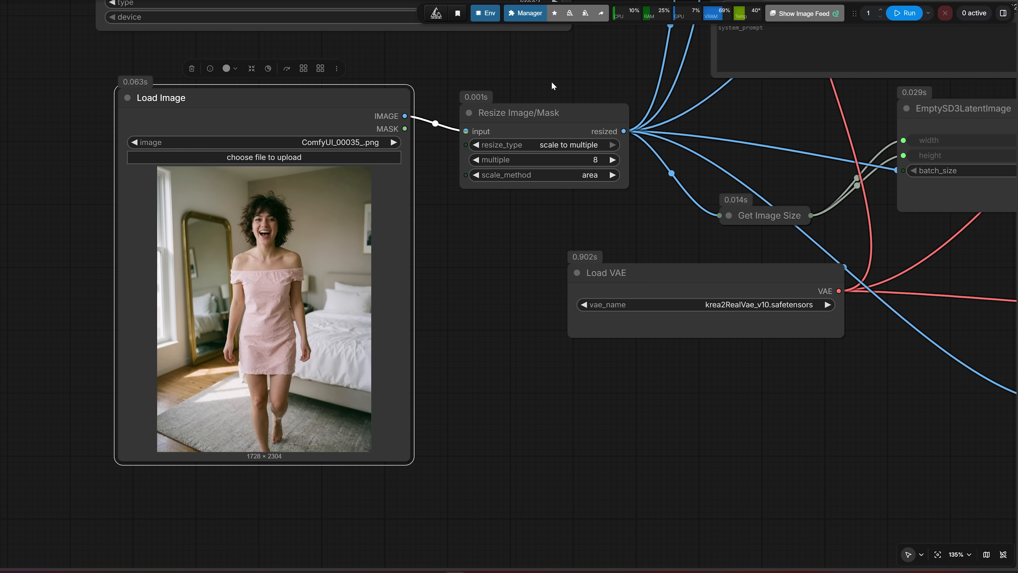
Set grounding_px to 768 in the Krea2 Edit (grounded encode) node and run the white t-shirt and denim shorts edit
{"action": "left_click_drag", "start_coordinate": [565, 72], "coordinate": [99, 398]}
{"action": "left_click_drag", "start_coordinate": [201, 243], "coordinate": [84, 222]}
{"action": "scroll", "coordinate": [132, 225], "scroll_direction": "up", "scroll_amount": 5}
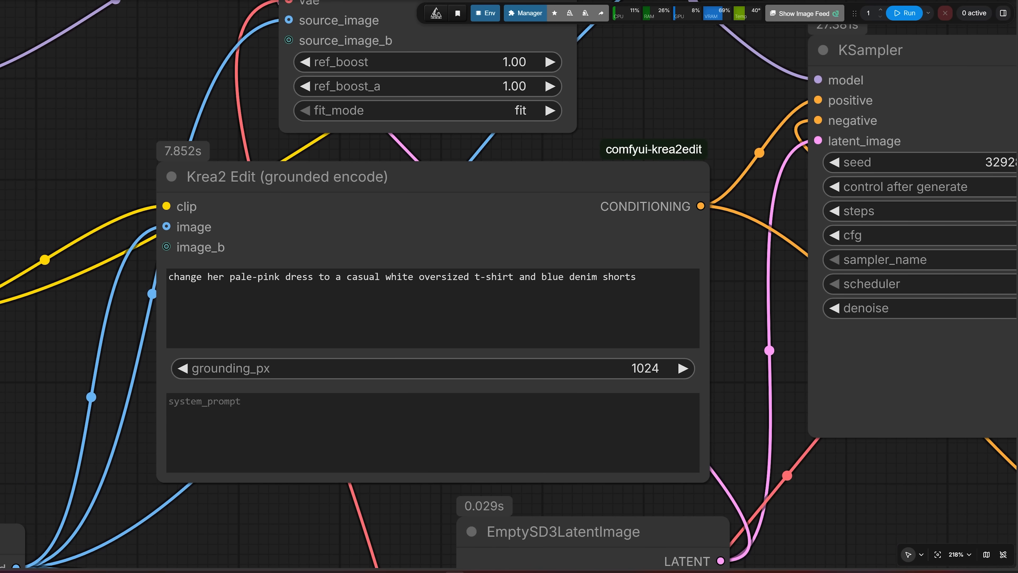
{"action": "scroll", "coordinate": [182, 290], "scroll_direction": "up", "scroll_amount": 2}
{"action": "left_click_drag", "start_coordinate": [168, 277], "coordinate": [732, 277]}
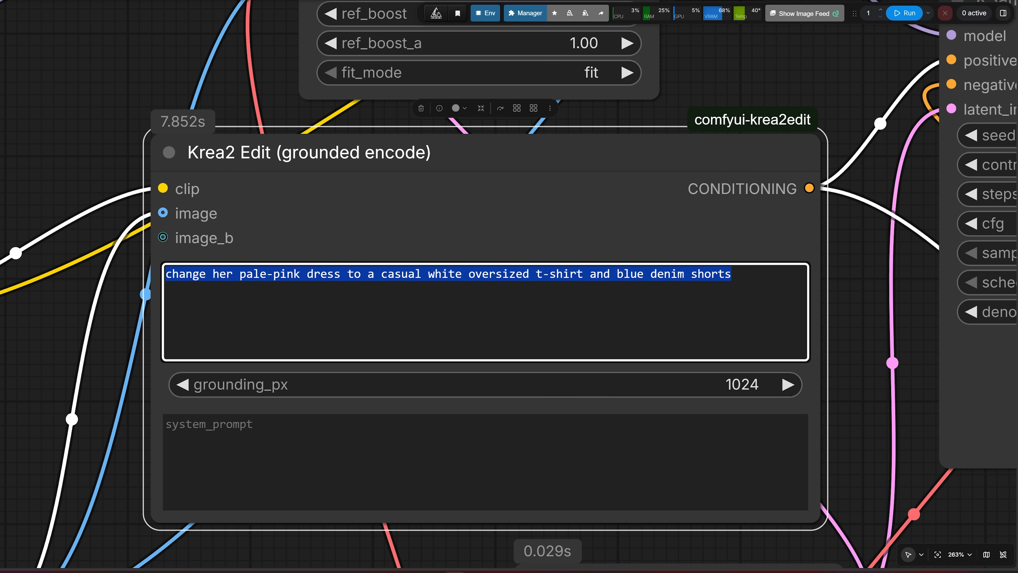
{"action": "left_click", "coordinate": [753, 385]}
{"action": "type", "text": "768"}
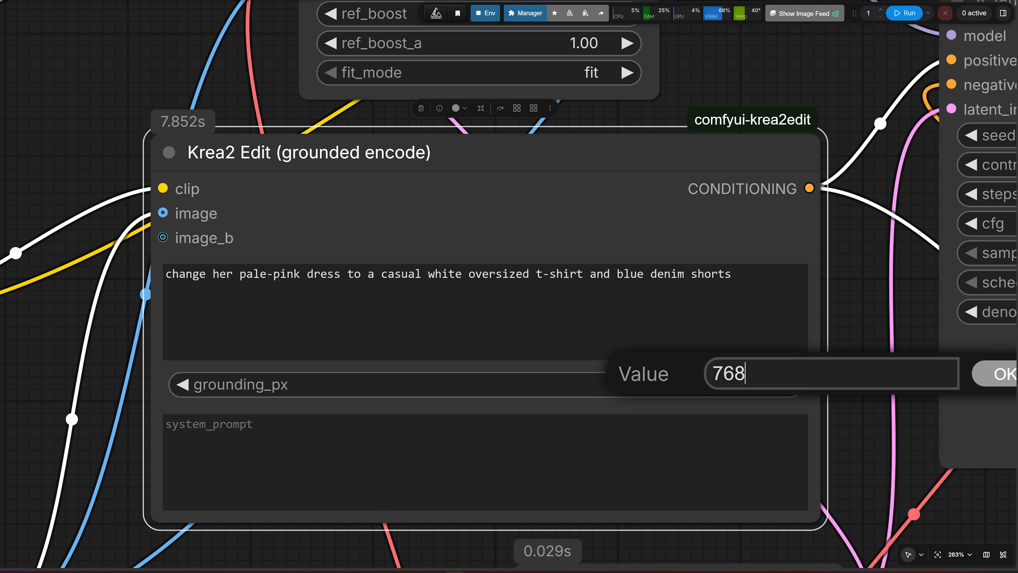
{"action": "left_click", "coordinate": [988, 377]}
{"action": "left_click", "coordinate": [905, 13]}
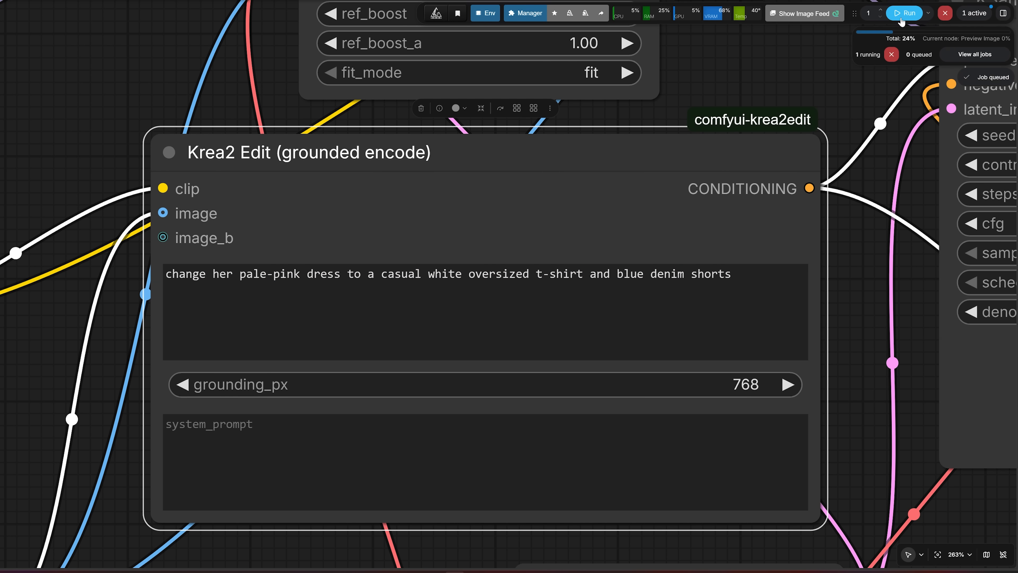
Compare the original pink-dress image with the t-shirt and shorts edit in the Image Comparer
{"action": "scroll", "coordinate": [822, 138], "scroll_direction": "down", "scroll_amount": 2}
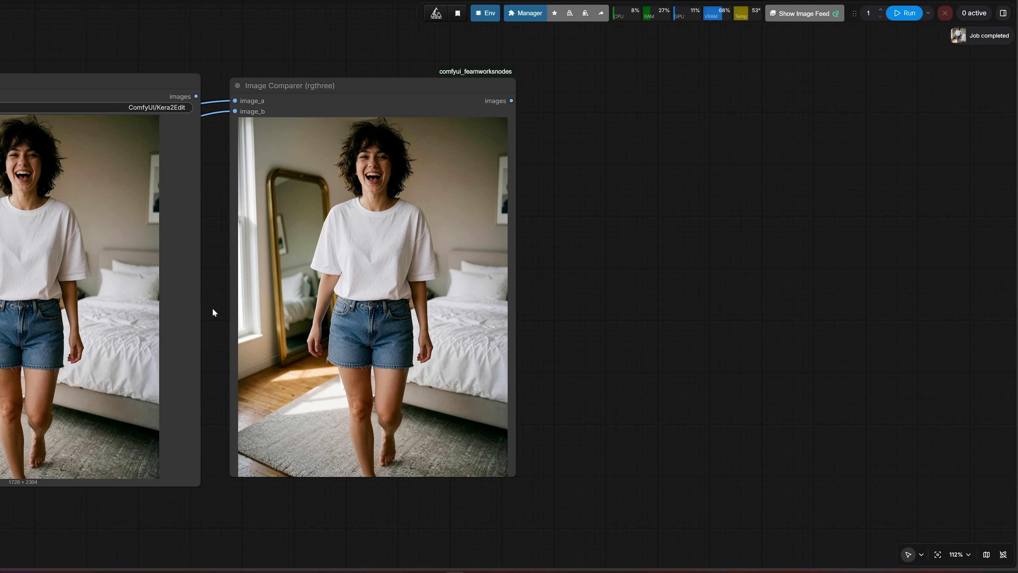
{"action": "scroll", "coordinate": [213, 309], "scroll_direction": "up", "scroll_amount": 5}
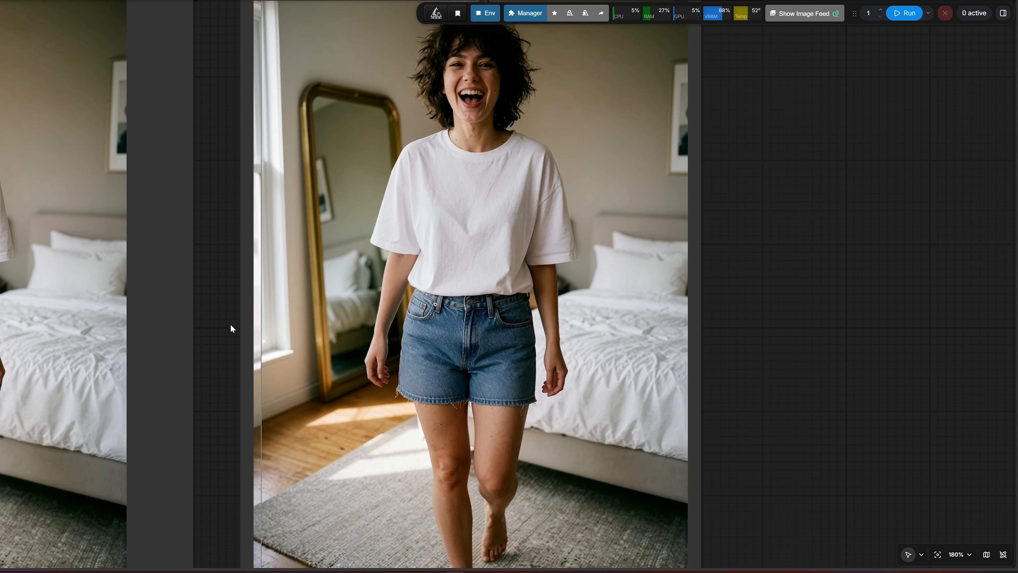
{"action": "left_click_drag", "start_coordinate": [222, 327], "coordinate": [150, 375]}
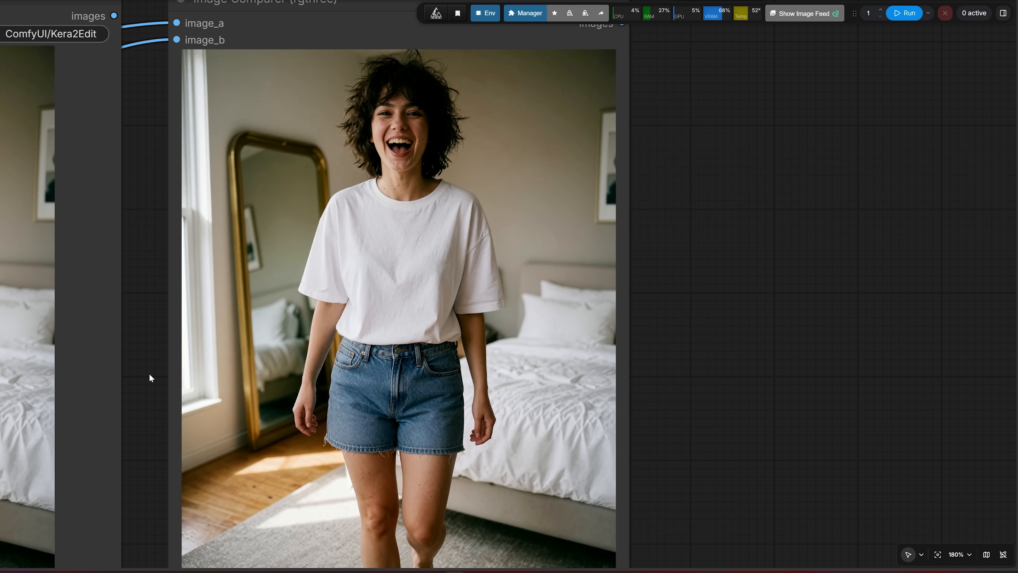
{"action": "scroll", "coordinate": [303, 144], "scroll_direction": "up", "scroll_amount": 3}
{"action": "left_click_drag", "start_coordinate": [104, 191], "coordinate": [4, 308]}
{"action": "scroll", "coordinate": [139, 263], "scroll_direction": "up", "scroll_amount": 4}
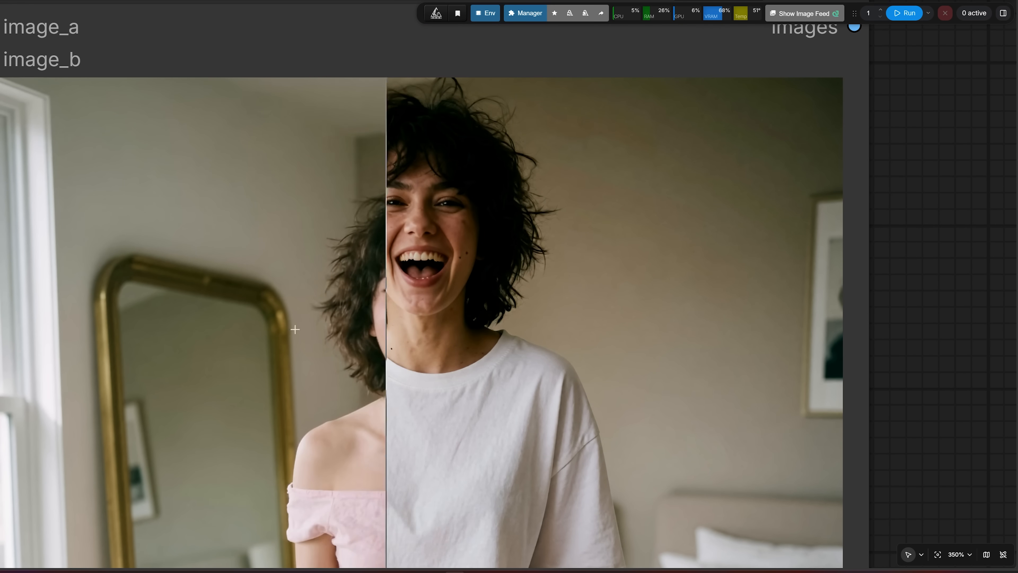
{"action": "scroll", "coordinate": [621, 322], "scroll_direction": "down", "scroll_amount": 1}
{"action": "scroll", "coordinate": [543, 336], "scroll_direction": "down", "scroll_amount": 12}
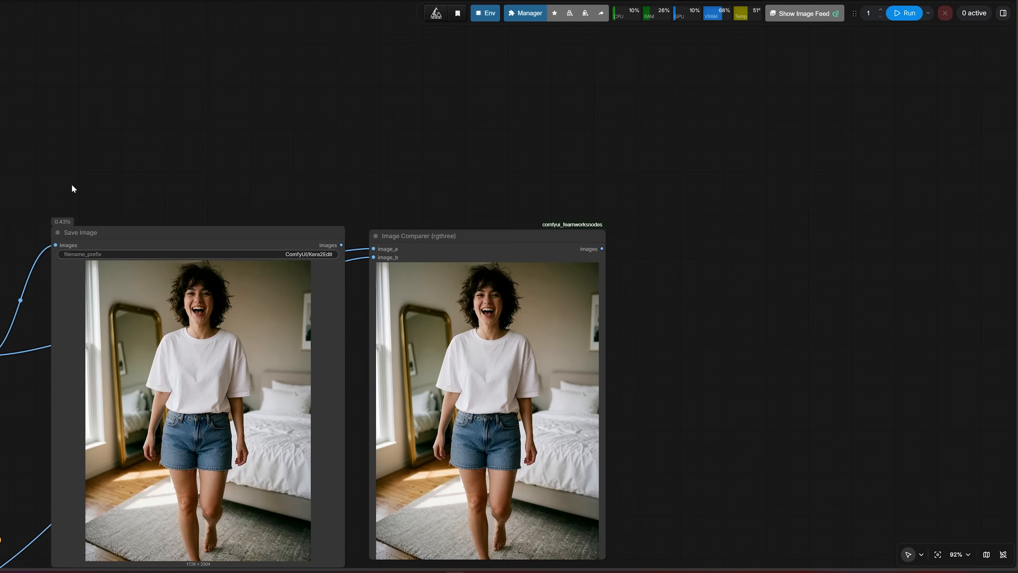
Check the source image's dimensions in the Preview Image node
{"action": "left_click_drag", "start_coordinate": [71, 189], "coordinate": [304, 80]}
{"action": "left_click_drag", "start_coordinate": [252, 425], "coordinate": [659, 258]}
{"action": "left_click_drag", "start_coordinate": [314, 439], "coordinate": [299, 295]}
{"action": "scroll", "coordinate": [435, 448], "scroll_direction": "up", "scroll_amount": 3}
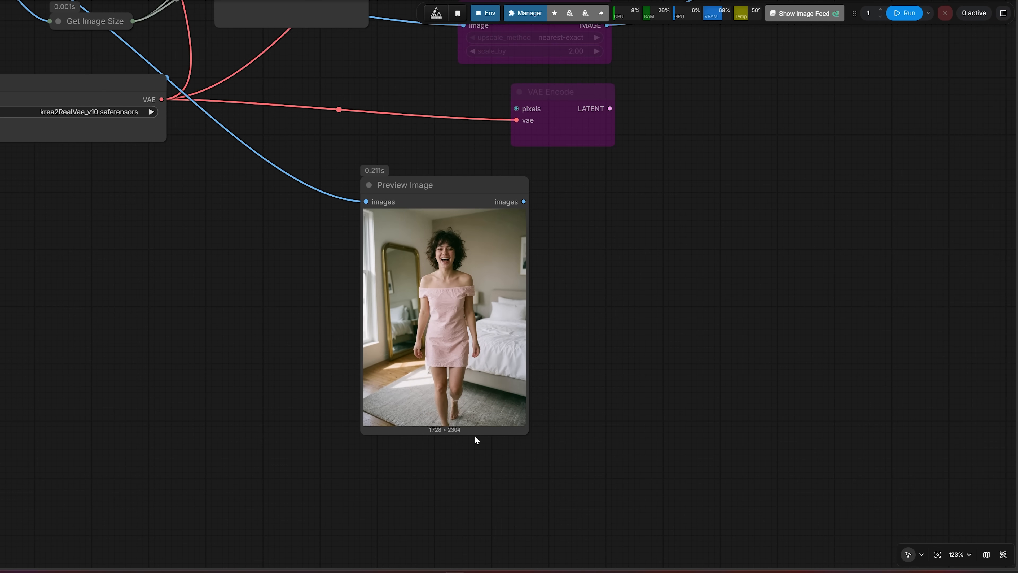
{"action": "scroll", "coordinate": [430, 435], "scroll_direction": "up", "scroll_amount": 6}
{"action": "scroll", "coordinate": [451, 386], "scroll_direction": "down", "scroll_amount": 2}
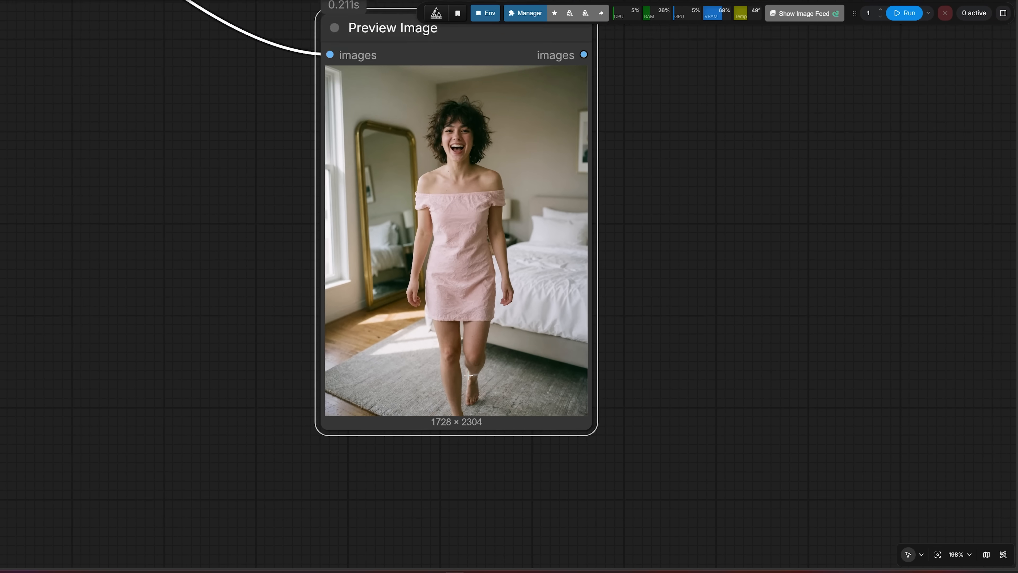
Re-examine the woman's face and head proportions between the original and edited images in the Image Comparer
{"action": "scroll", "coordinate": [375, 514], "scroll_direction": "down", "scroll_amount": 3}
{"action": "scroll", "coordinate": [375, 514], "scroll_direction": "right", "scroll_amount": 8}
{"action": "scroll", "coordinate": [375, 514], "scroll_direction": "up", "scroll_amount": 8}
{"action": "scroll", "coordinate": [277, 197], "scroll_direction": "right", "scroll_amount": 8}
{"action": "scroll", "coordinate": [277, 198], "scroll_direction": "up", "scroll_amount": 5}
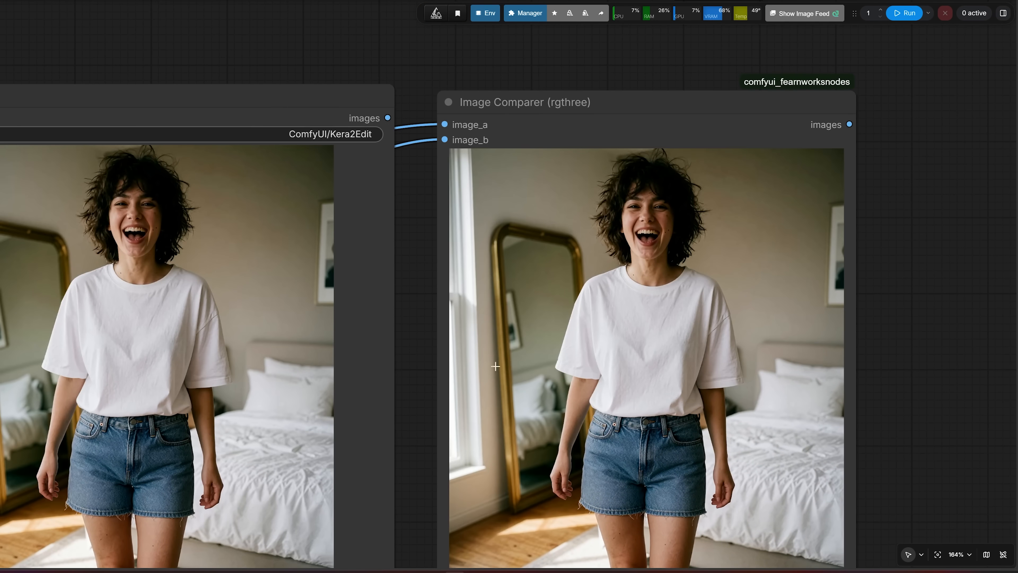
{"action": "scroll", "coordinate": [419, 357], "scroll_direction": "right", "scroll_amount": 4}
{"action": "scroll", "coordinate": [318, 350], "scroll_direction": "up", "scroll_amount": 5}
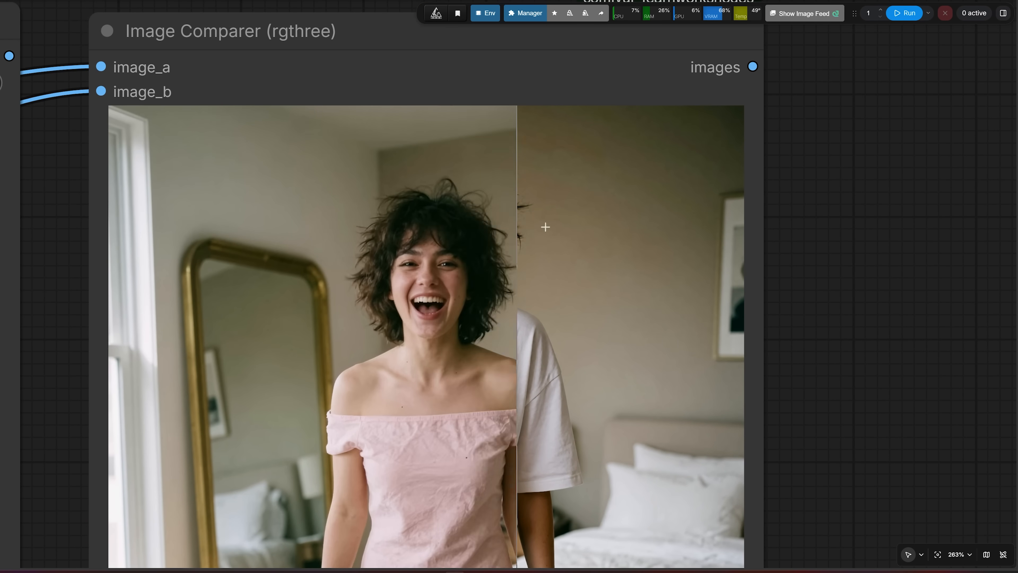
{"action": "scroll", "coordinate": [515, 309], "scroll_direction": "up", "scroll_amount": 4}
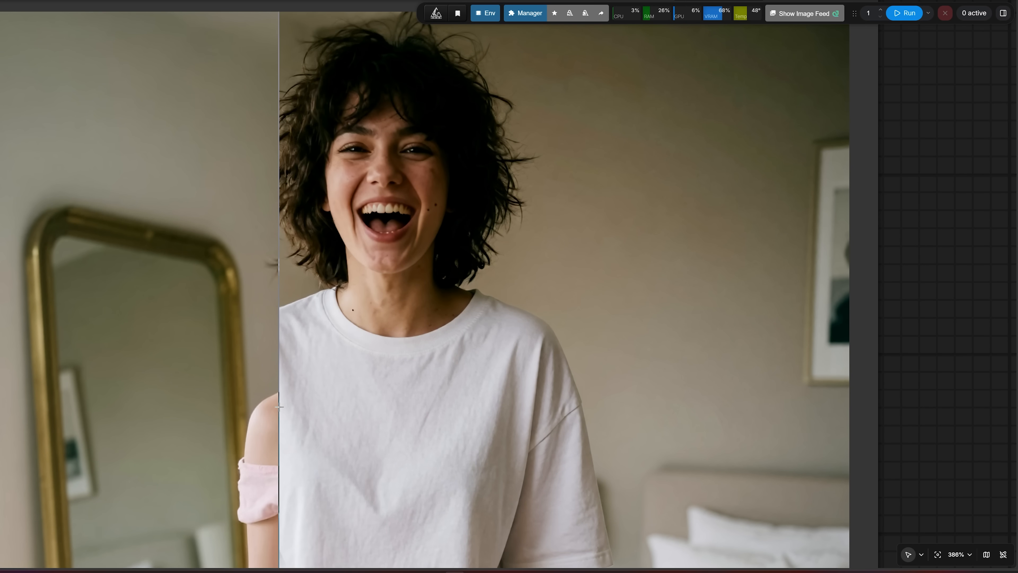
Set the Resize Image/Mask node to scale height with a height of 1280 and run the workflow
{"action": "scroll", "coordinate": [453, 376], "scroll_direction": "down", "scroll_amount": 5}
{"action": "type", "text": "80"}
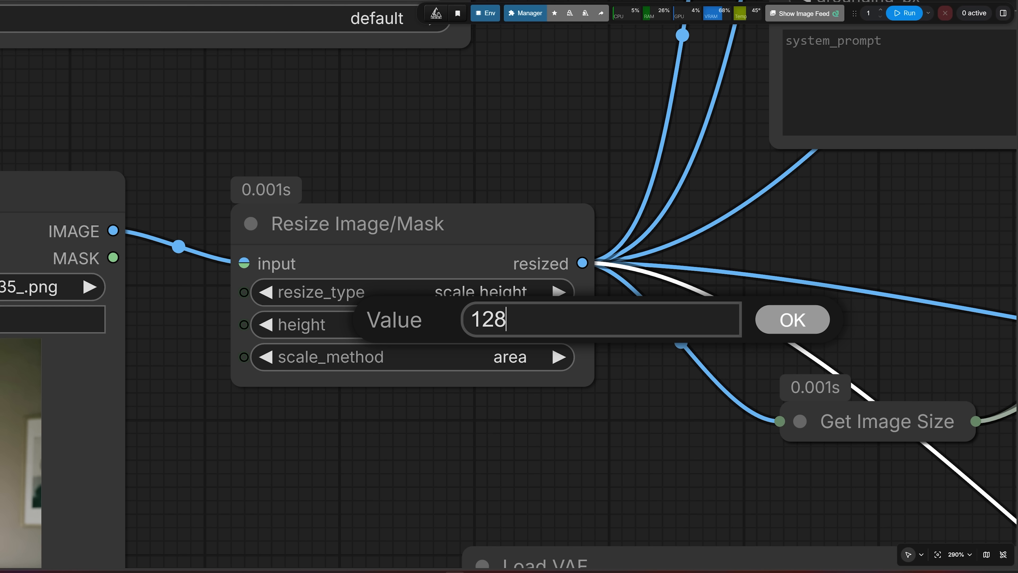
{"action": "left_click", "coordinate": [778, 317]}
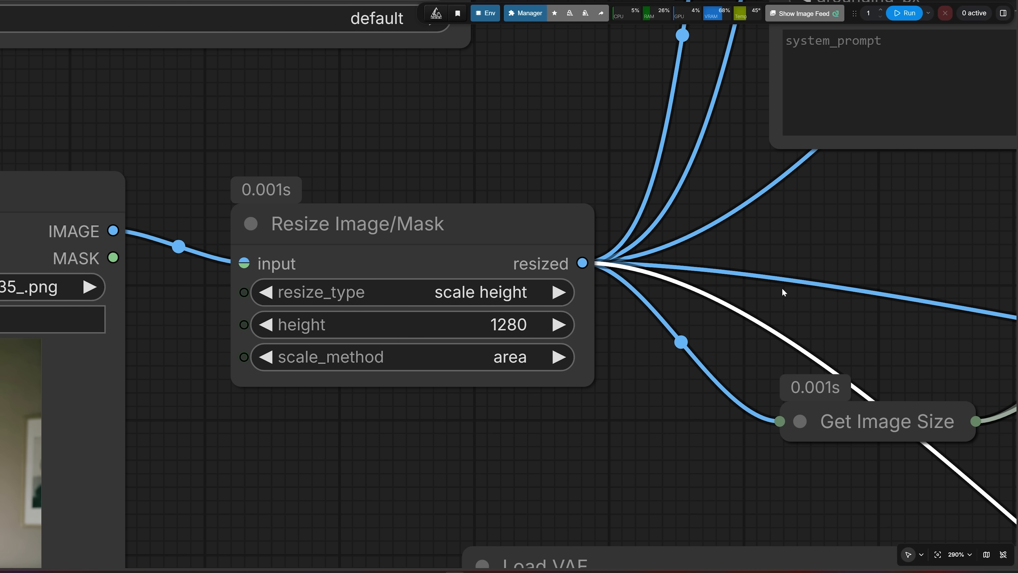
{"action": "left_click", "coordinate": [890, 16]}
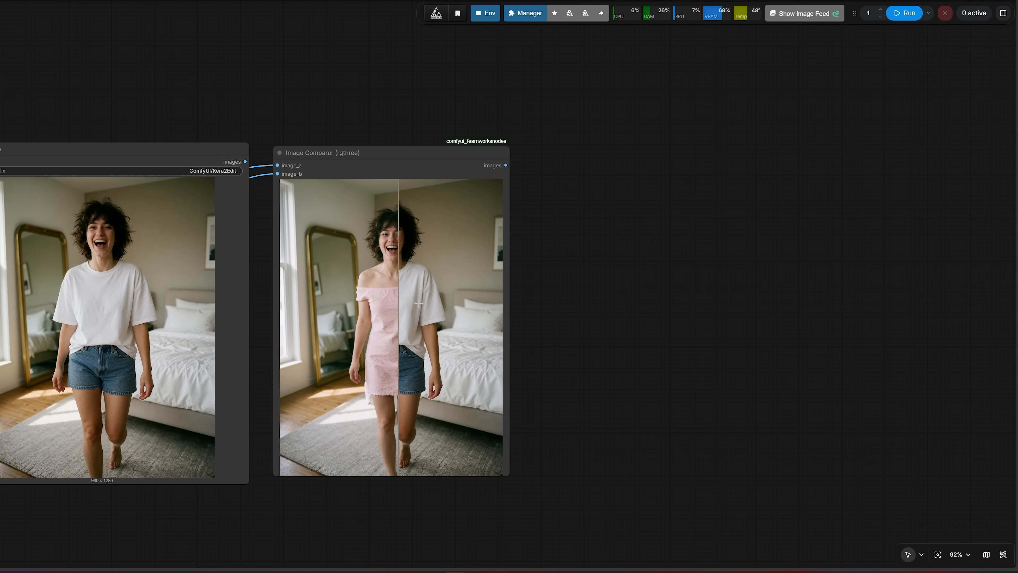
Set the Resize Image/Mask height to 1024 and run the workflow
{"action": "scroll", "coordinate": [338, 243], "scroll_direction": "up", "scroll_amount": 4}
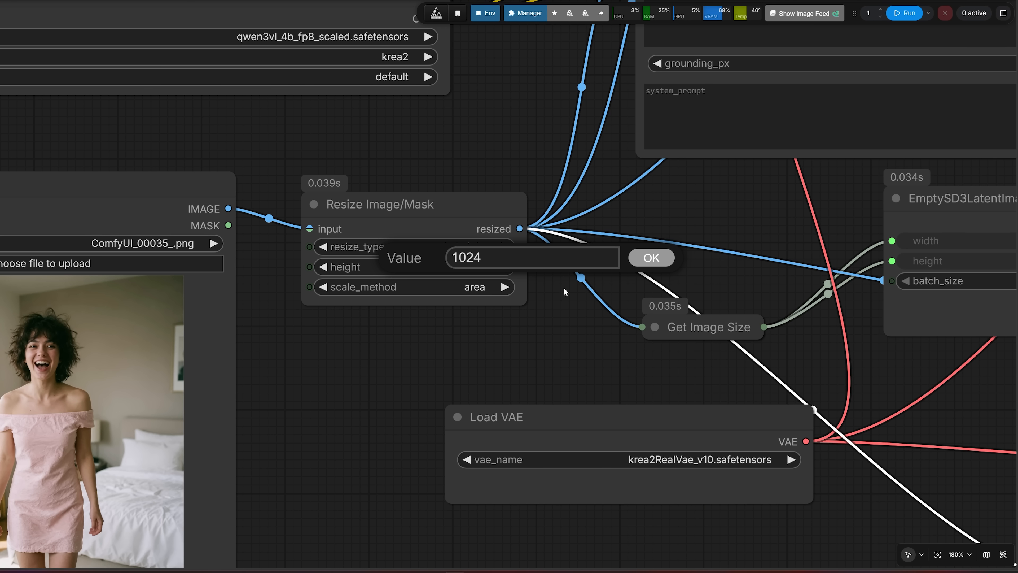
{"action": "left_click", "coordinate": [650, 259]}
{"action": "left_click", "coordinate": [900, 13]}
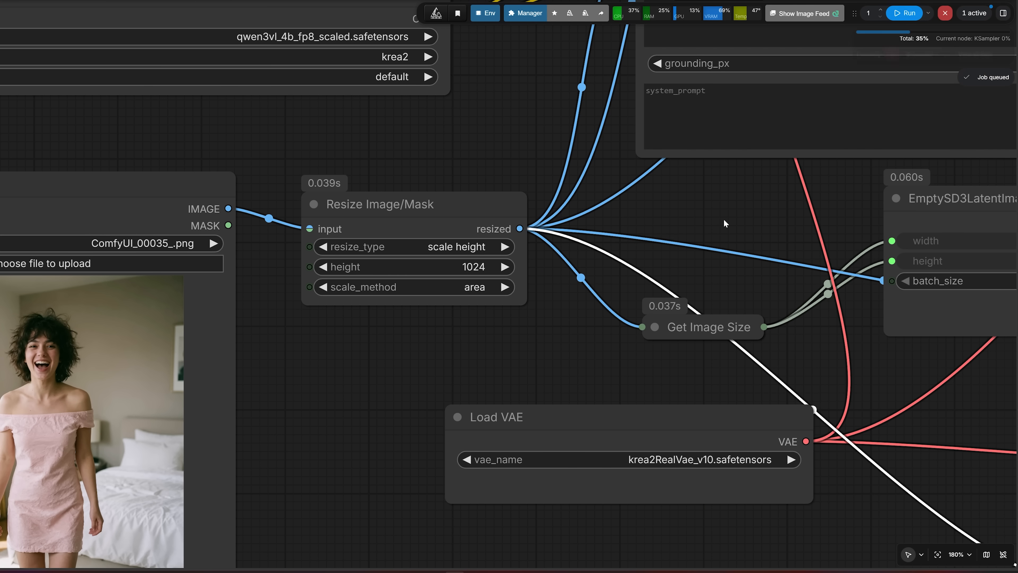
Inspect the face and hair of the 1024-height edit against the original up close in the Image Comparer
{"action": "scroll", "coordinate": [698, 201], "scroll_direction": "down", "scroll_amount": 3}
{"action": "left_click_drag", "start_coordinate": [698, 201], "coordinate": [95, 274]}
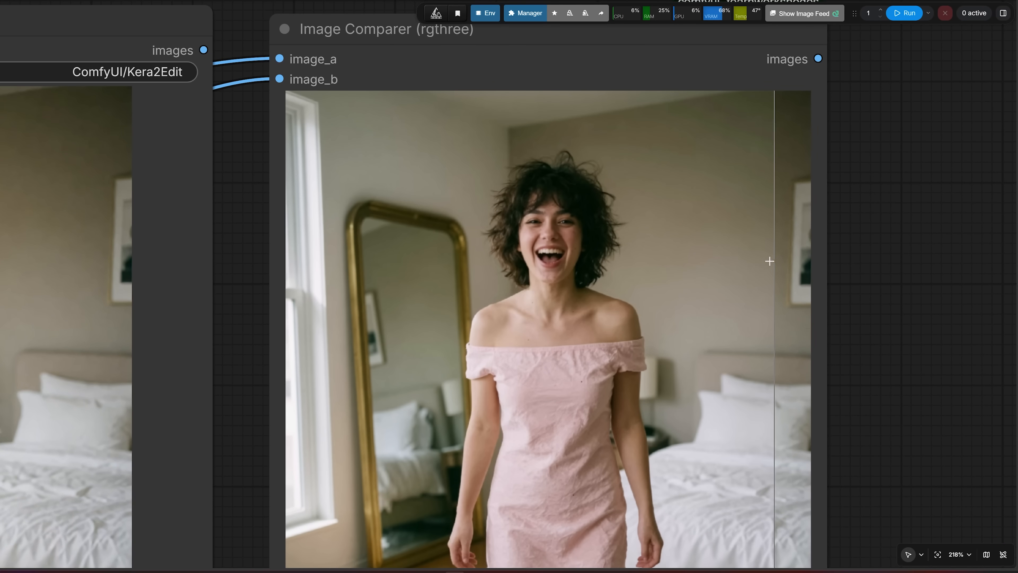
{"action": "scroll", "coordinate": [713, 241], "scroll_direction": "up", "scroll_amount": 4}
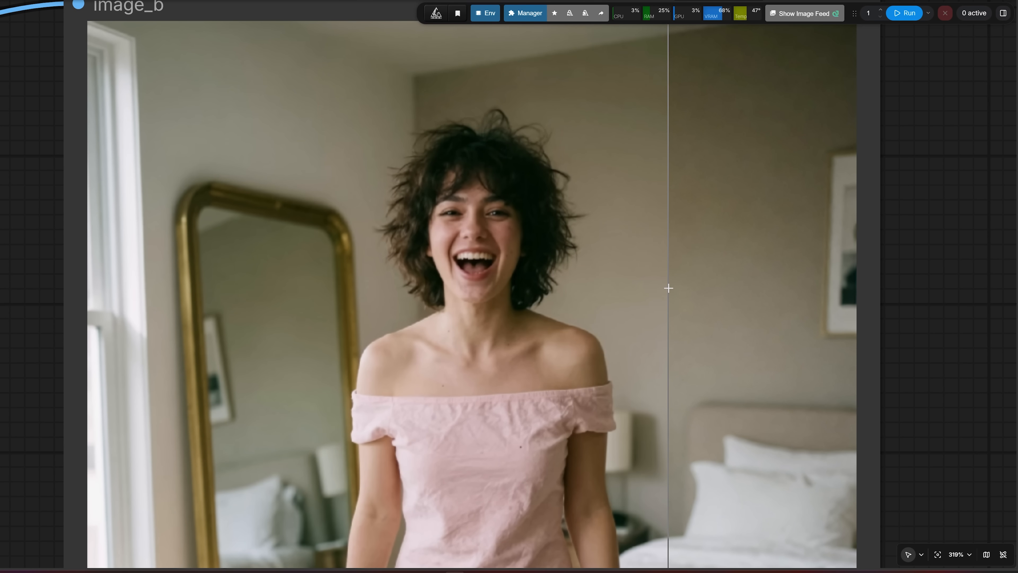
{"action": "scroll", "coordinate": [668, 288], "scroll_direction": "up", "scroll_amount": 8}
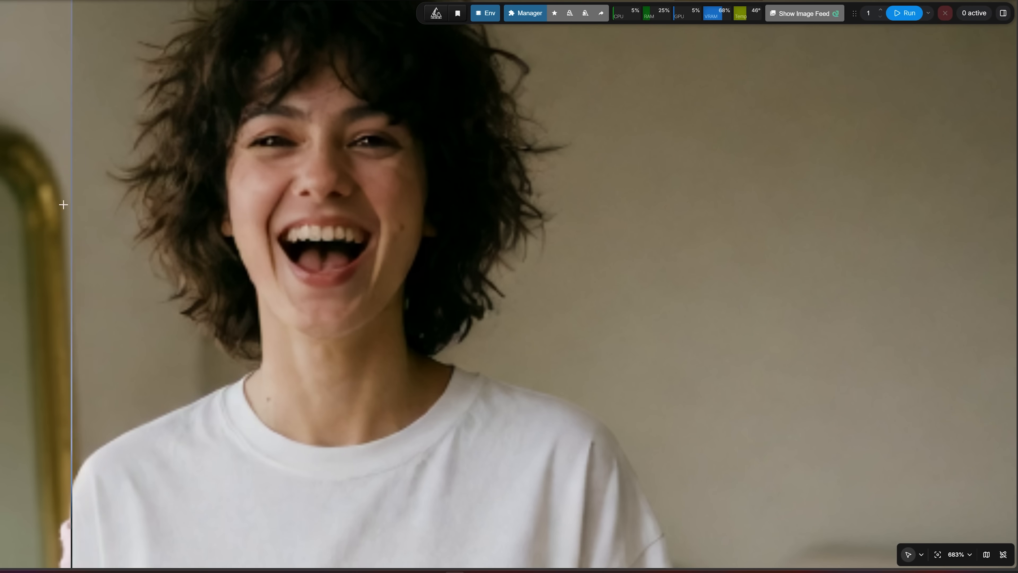
{"action": "scroll", "coordinate": [568, 238], "scroll_direction": "down", "scroll_amount": 10}
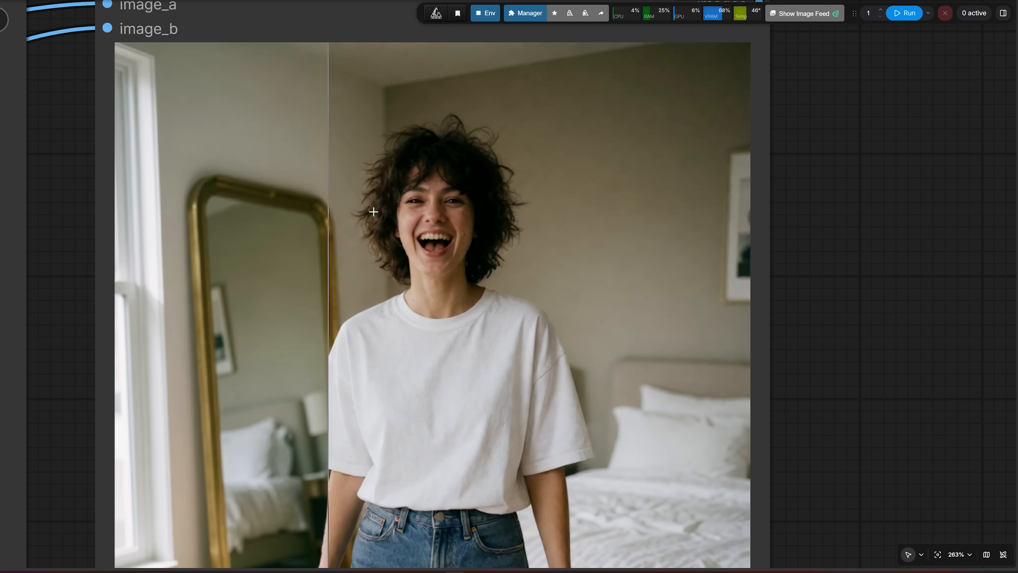
{"action": "scroll", "coordinate": [402, 183], "scroll_direction": "up", "scroll_amount": 7}
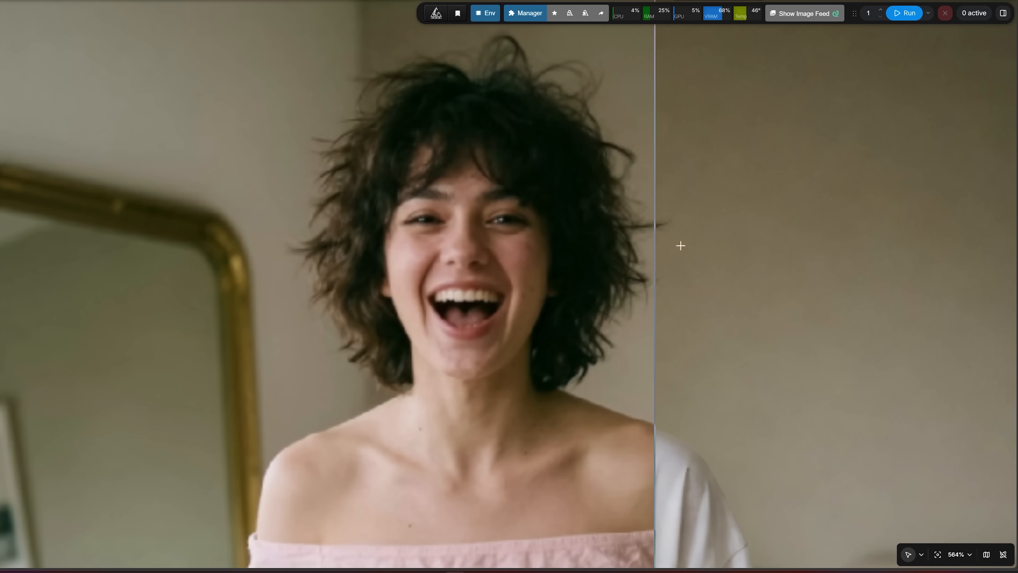
{"action": "scroll", "coordinate": [397, 242], "scroll_direction": "up", "scroll_amount": 1}
{"action": "scroll", "coordinate": [396, 257], "scroll_direction": "up", "scroll_amount": 4}
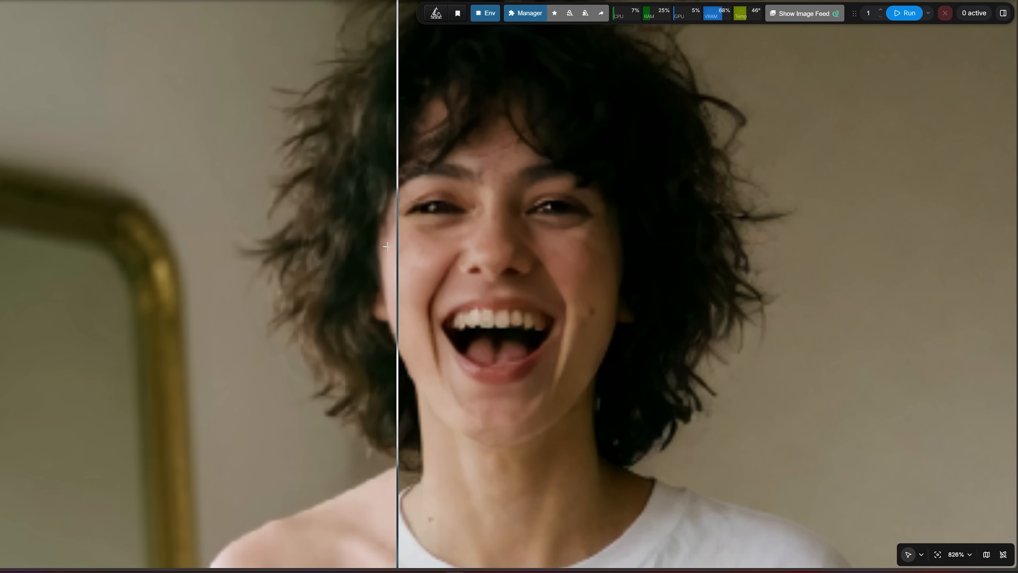
{"action": "scroll", "coordinate": [674, 262], "scroll_direction": "down", "scroll_amount": 12}
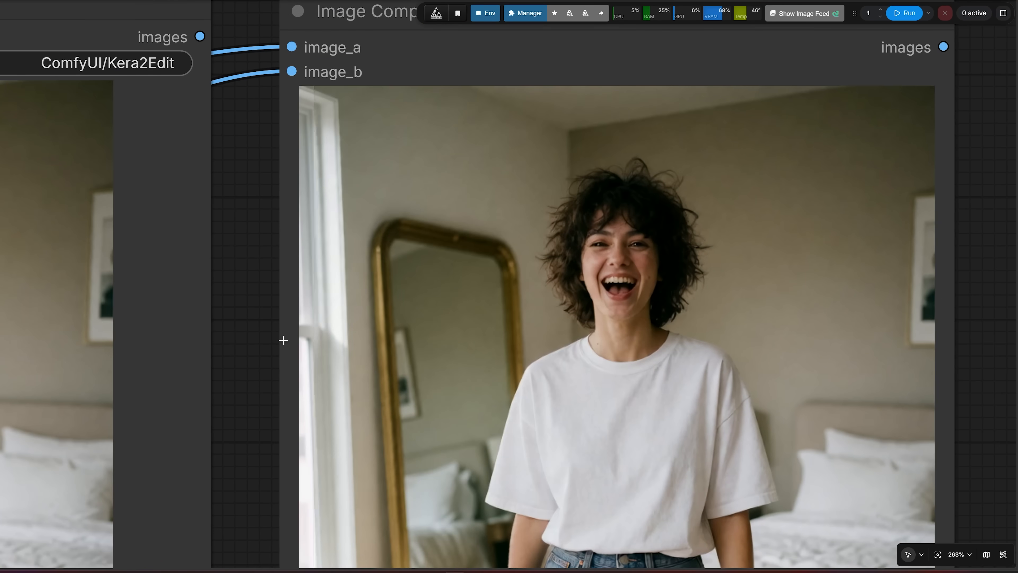
Load ChatGPT Image Jul 15, 2026, 01_34_13 AM.png as the source and use the prompt "change her black dress colour to red dress"
{"action": "left_click_drag", "start_coordinate": [282, 341], "coordinate": [143, 226]}
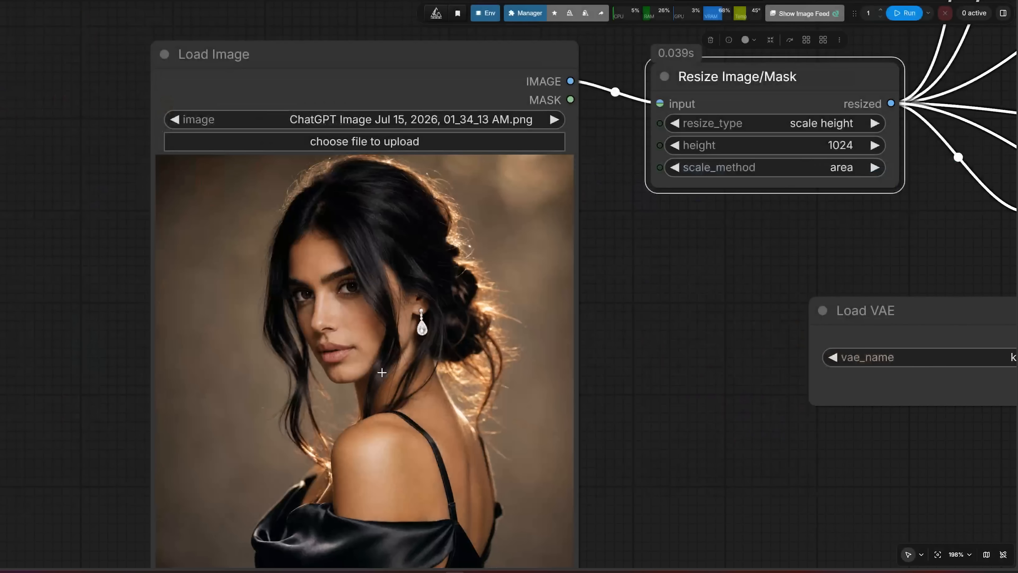
{"action": "scroll", "coordinate": [368, 384], "scroll_direction": "up", "scroll_amount": 3}
{"action": "scroll", "coordinate": [369, 384], "scroll_direction": "down", "scroll_amount": 3}
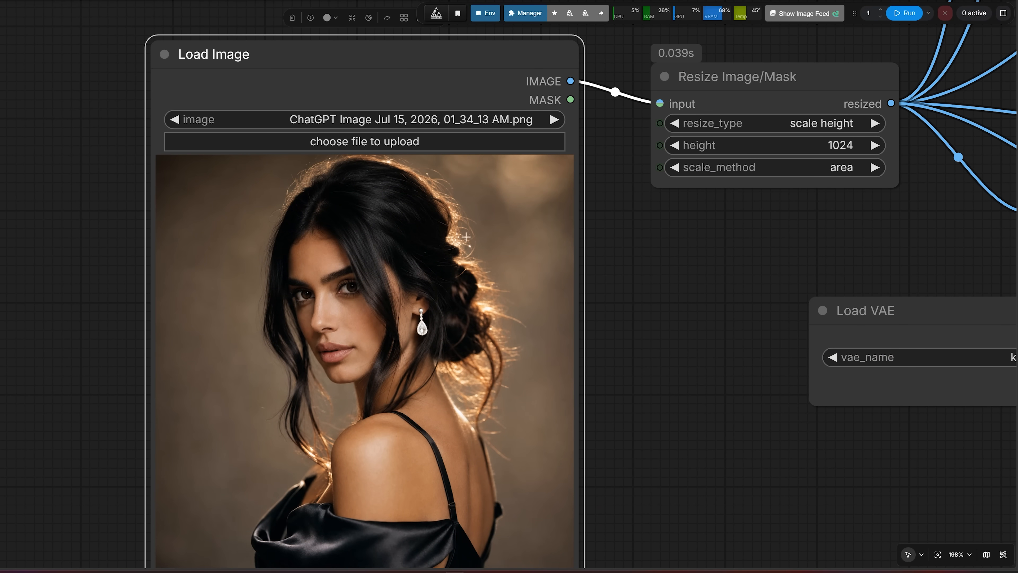
{"action": "scroll", "coordinate": [353, 311], "scroll_direction": "down", "scroll_amount": 2}
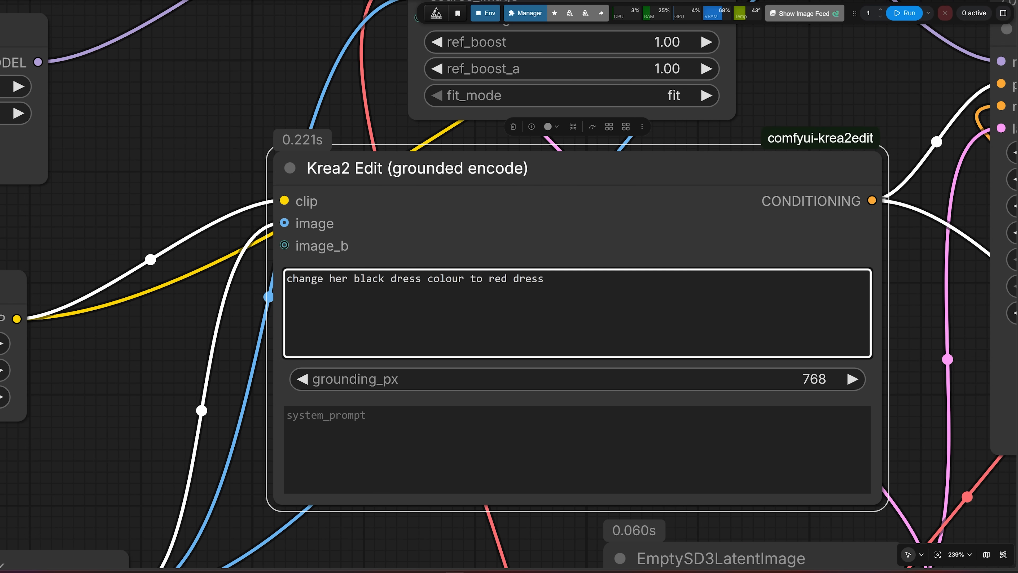
{"action": "left_click_drag", "start_coordinate": [283, 272], "coordinate": [394, 277]}
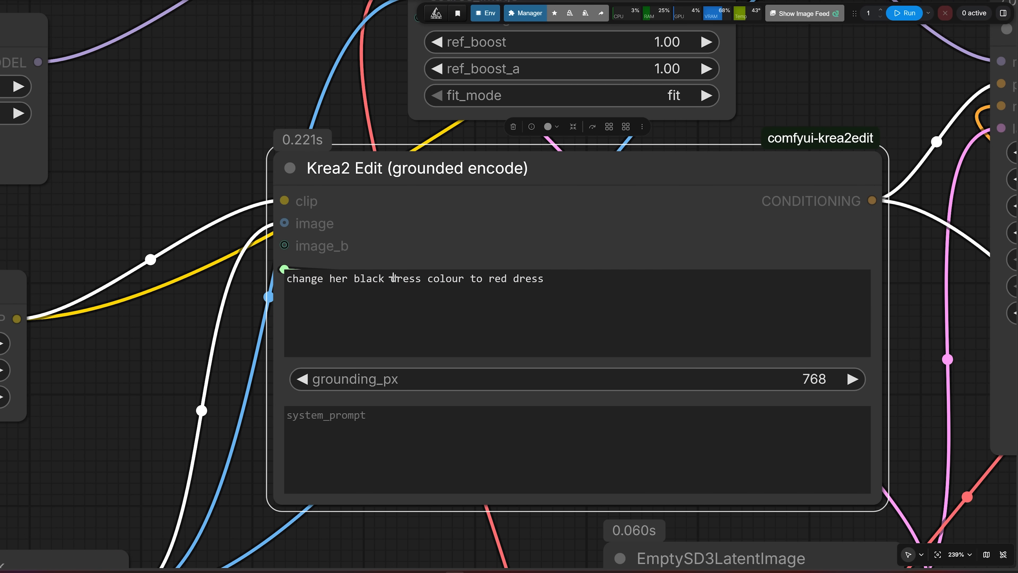
Compare the black-dress portrait with its red-dress edit in the Image Comparer
{"action": "scroll", "coordinate": [408, 283], "scroll_direction": "down", "scroll_amount": 7}
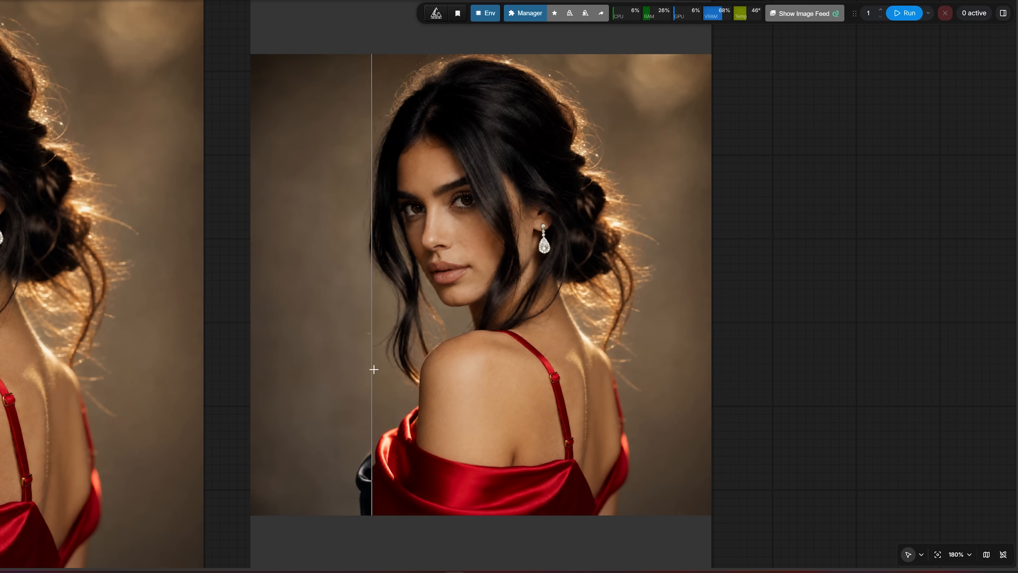
{"action": "scroll", "coordinate": [374, 368], "scroll_direction": "up", "scroll_amount": 4}
{"action": "scroll", "coordinate": [491, 399], "scroll_direction": "down", "scroll_amount": 3}
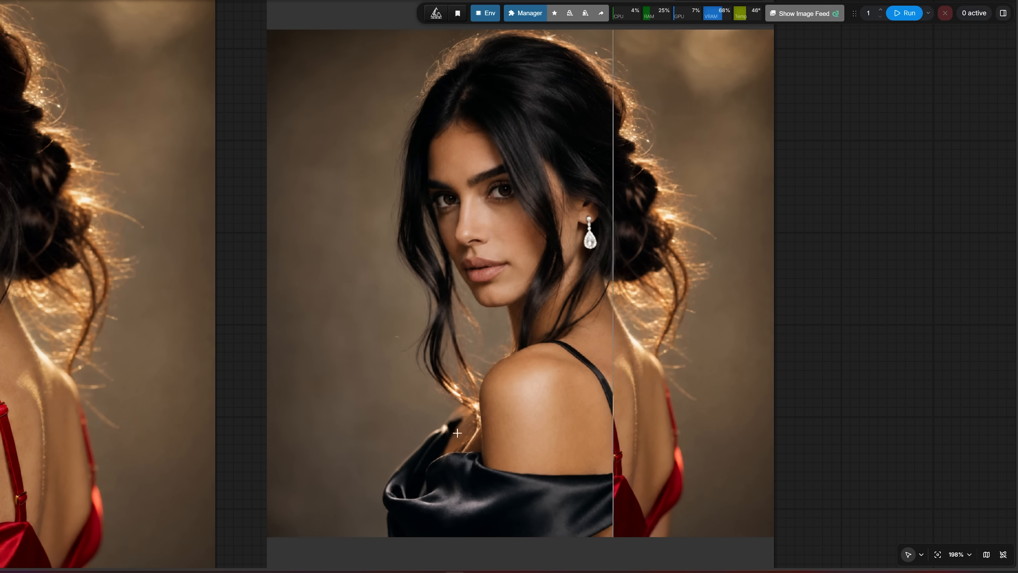
{"action": "scroll", "coordinate": [487, 418], "scroll_direction": "down", "scroll_amount": 1}
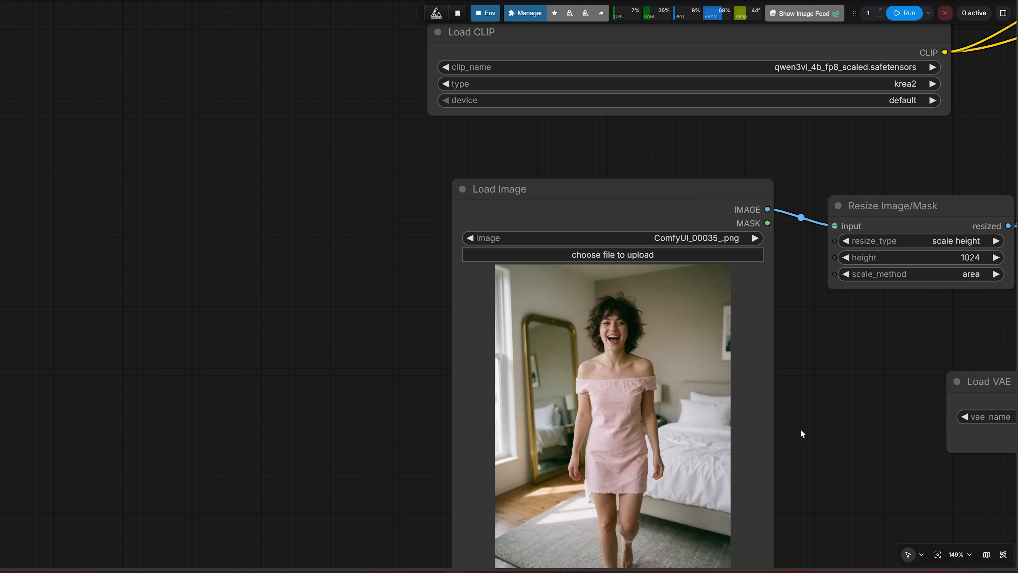
Restore ComfyUI_00035_.png as the source image and the prompt changing the pale-pink dress to a white oversized t-shirt and denim shorts
{"action": "scroll", "coordinate": [798, 428], "scroll_direction": "down", "scroll_amount": 2}
{"action": "left_click_drag", "start_coordinate": [798, 428], "coordinate": [365, 498]}
{"action": "scroll", "coordinate": [513, 235], "scroll_direction": "down", "scroll_amount": 2}
{"action": "left_click_drag", "start_coordinate": [515, 234], "coordinate": [385, 375]}
{"action": "scroll", "coordinate": [535, 330], "scroll_direction": "up", "scroll_amount": 4}
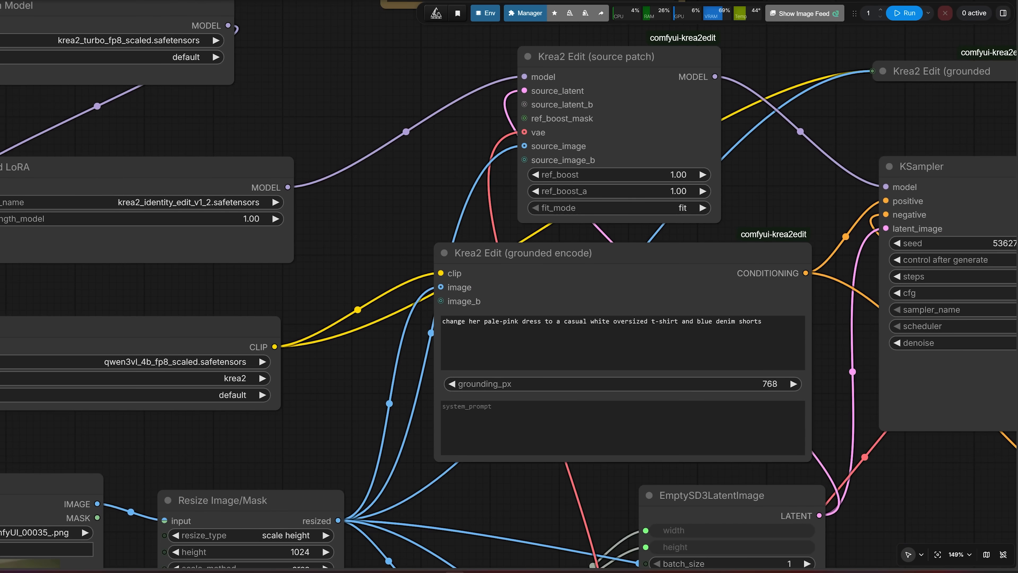
{"action": "left_click", "coordinate": [465, 322]}
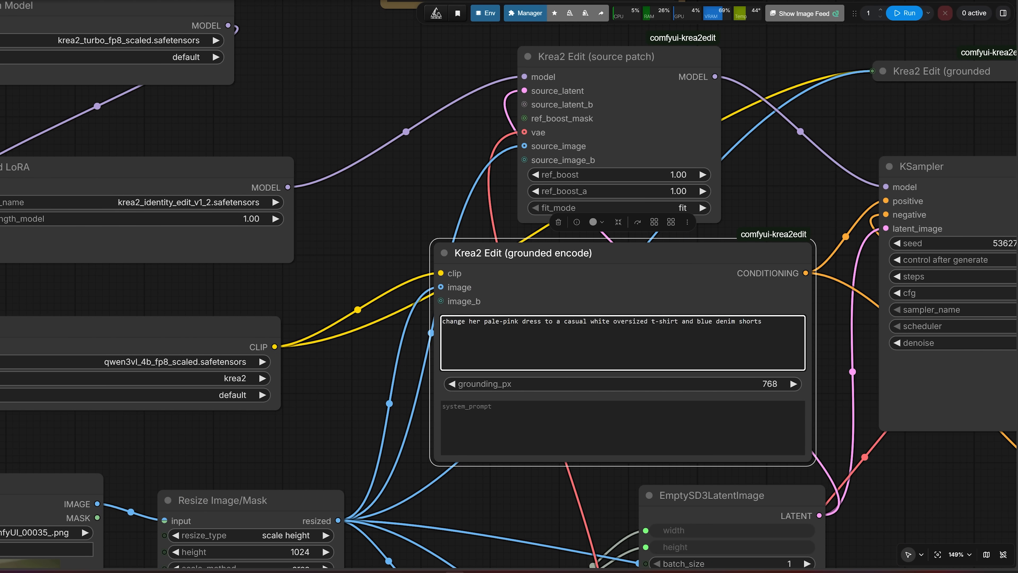
Duplicate the Resize Image/Mask node and place the copy below the original, beside the Load Image node
{"action": "scroll", "coordinate": [441, 211], "scroll_direction": "down", "scroll_amount": 4}
{"action": "left_click_drag", "start_coordinate": [326, 553], "coordinate": [475, 331]}
{"action": "left_click", "coordinate": [442, 185]}
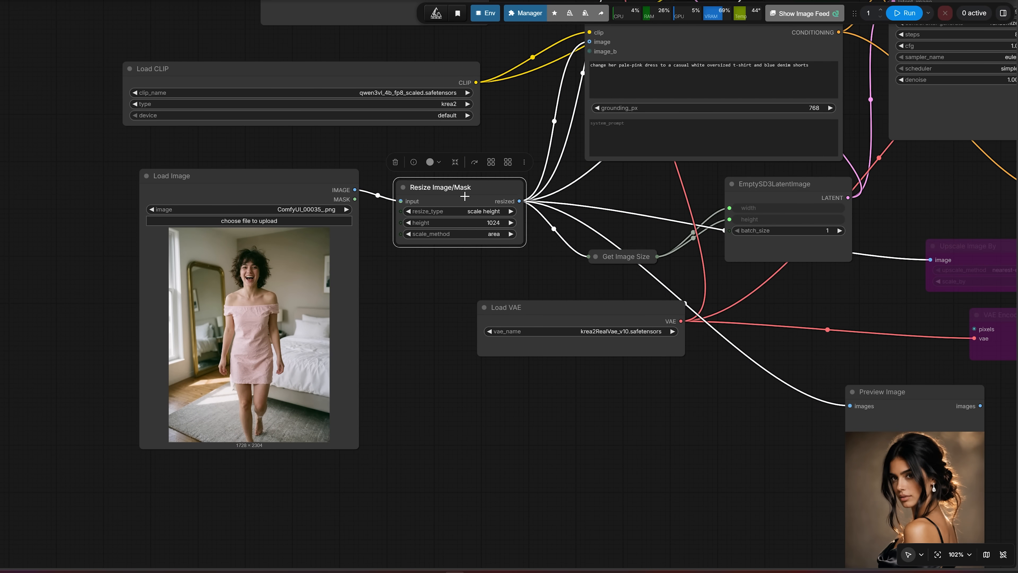
{"action": "key", "text": "ctrl+c"}
{"action": "key", "text": "ctrl+v"}
{"action": "left_click_drag", "start_coordinate": [464, 197], "coordinate": [413, 418]}
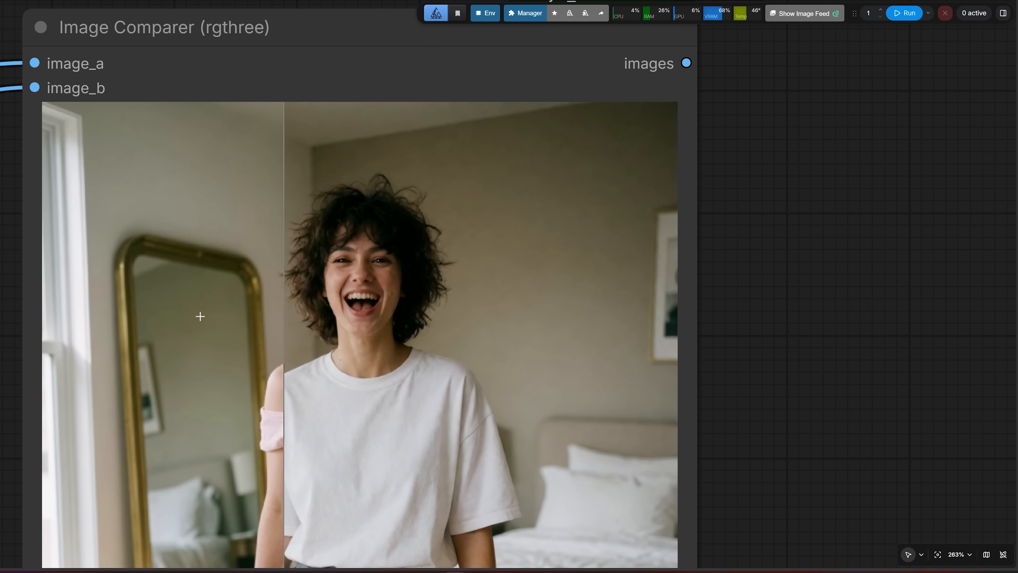
Compare the white t-shirt edit with the pink-dress original in the Image Comparer
{"action": "scroll", "coordinate": [200, 316], "scroll_direction": "up", "scroll_amount": 4}
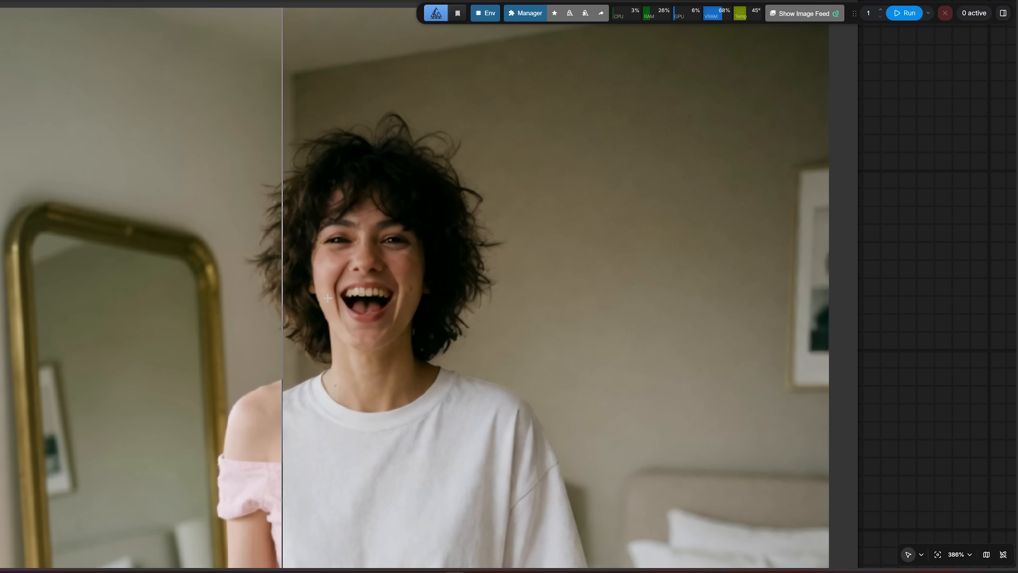
{"action": "scroll", "coordinate": [353, 297], "scroll_direction": "down", "scroll_amount": 2}
Examine the Mask group's resize, grow, blur and convert nodes and their link to the Image Composite Masked node
{"action": "left_click", "coordinate": [271, 195]}
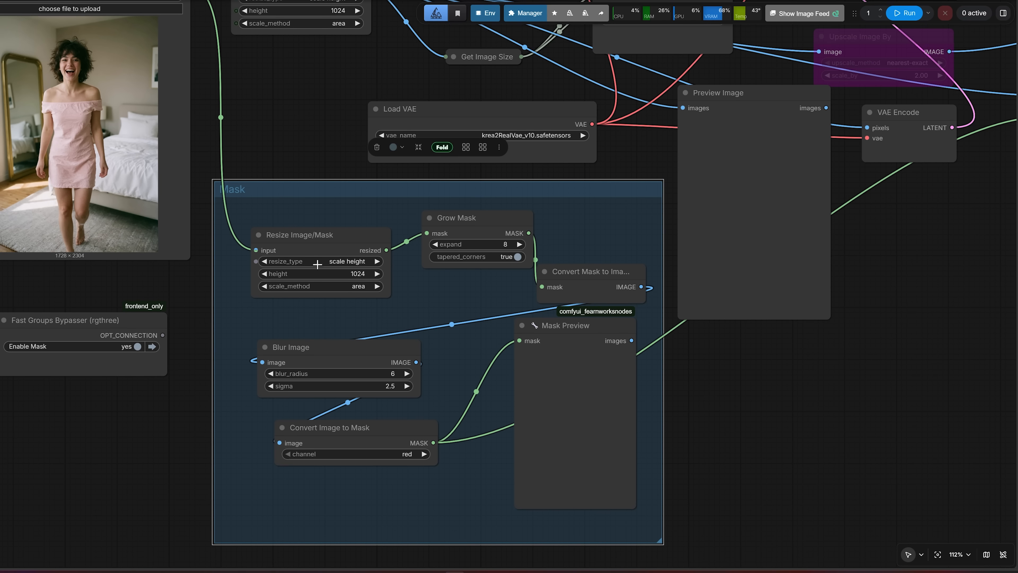
{"action": "left_click_drag", "start_coordinate": [305, 148], "coordinate": [252, 368]}
{"action": "scroll", "coordinate": [279, 302], "scroll_direction": "down", "scroll_amount": 3}
{"action": "scroll", "coordinate": [252, 349], "scroll_direction": "down", "scroll_amount": 1}
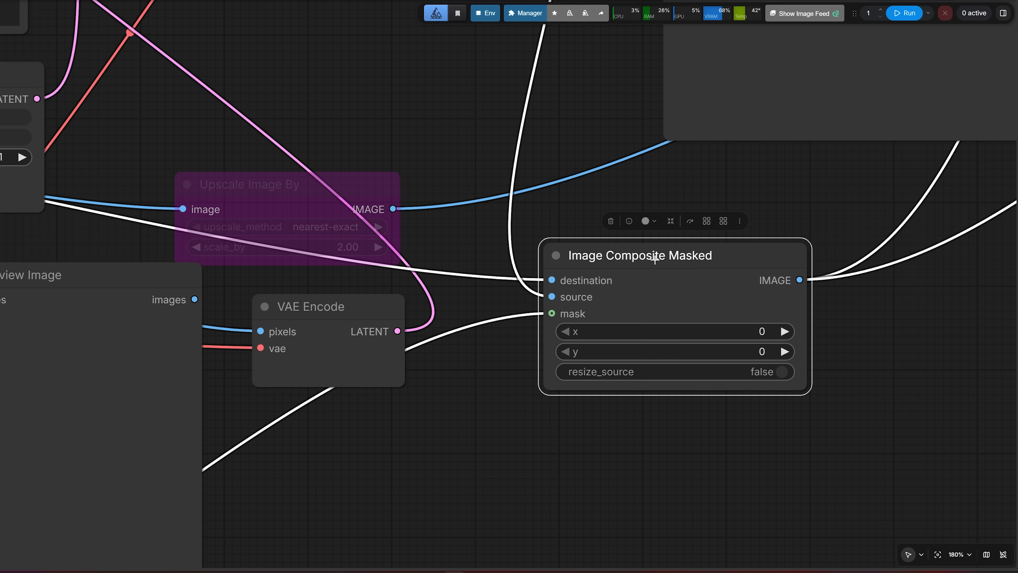
{"action": "scroll", "coordinate": [654, 259], "scroll_direction": "down", "scroll_amount": 3}
{"action": "scroll", "coordinate": [655, 259], "scroll_direction": "up", "scroll_amount": 3}
{"action": "scroll", "coordinate": [654, 260], "scroll_direction": "down", "scroll_amount": 4}
{"action": "scroll", "coordinate": [626, 184], "scroll_direction": "down", "scroll_amount": 4}
{"action": "left_click_drag", "start_coordinate": [450, 185], "coordinate": [659, 217]}
Run the workflow with the dress masked and compare the white t-shirt result with the original in the Image Comparer
{"action": "key", "text": "ctrl+Return"}
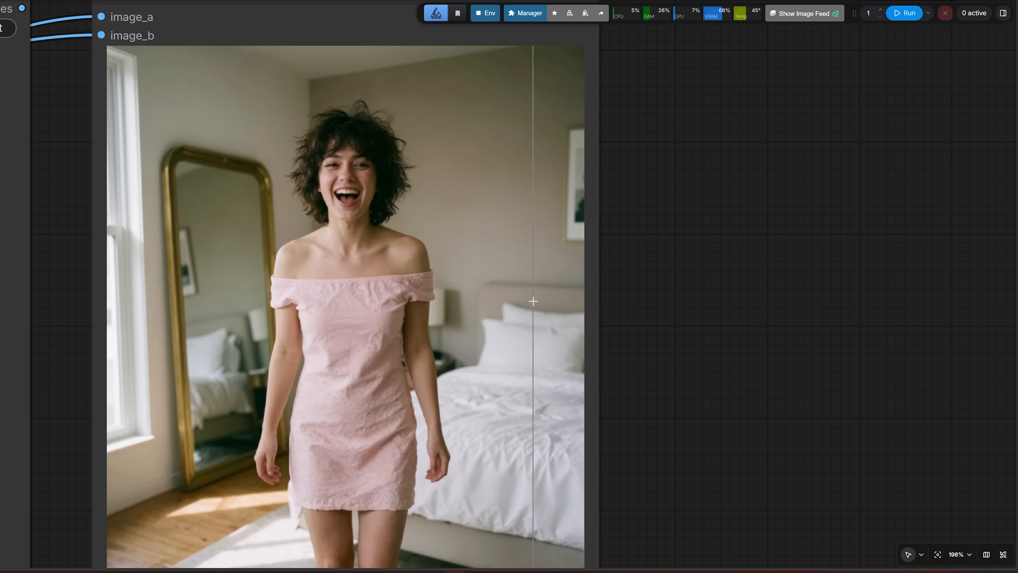
{"action": "scroll", "coordinate": [401, 265], "scroll_direction": "up", "scroll_amount": 4}
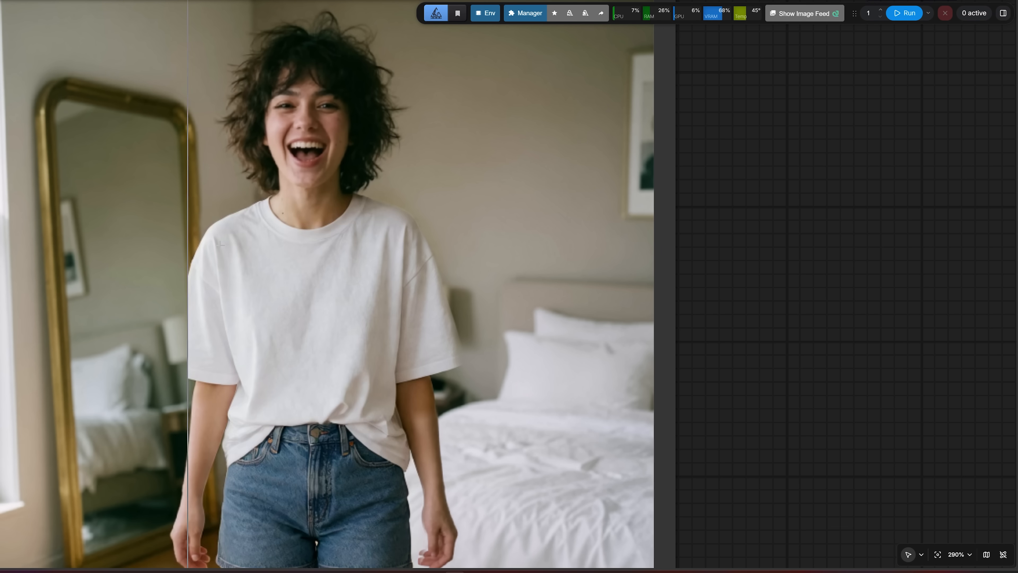
{"action": "scroll", "coordinate": [485, 222], "scroll_direction": "up", "scroll_amount": 4}
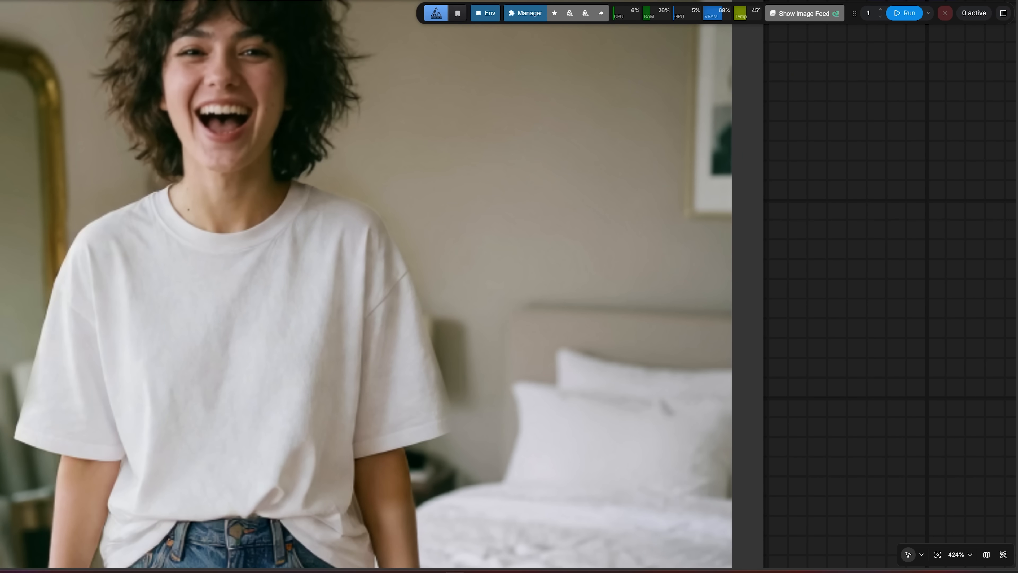
{"action": "scroll", "coordinate": [193, 133], "scroll_direction": "down", "scroll_amount": 7}
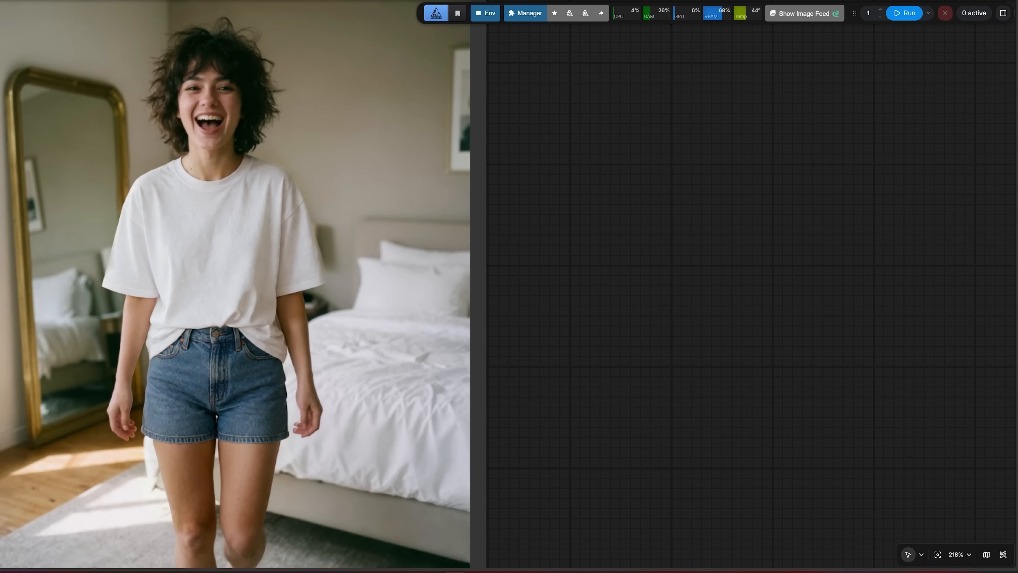
{"action": "left_click_drag", "start_coordinate": [193, 133], "coordinate": [213, 196]}
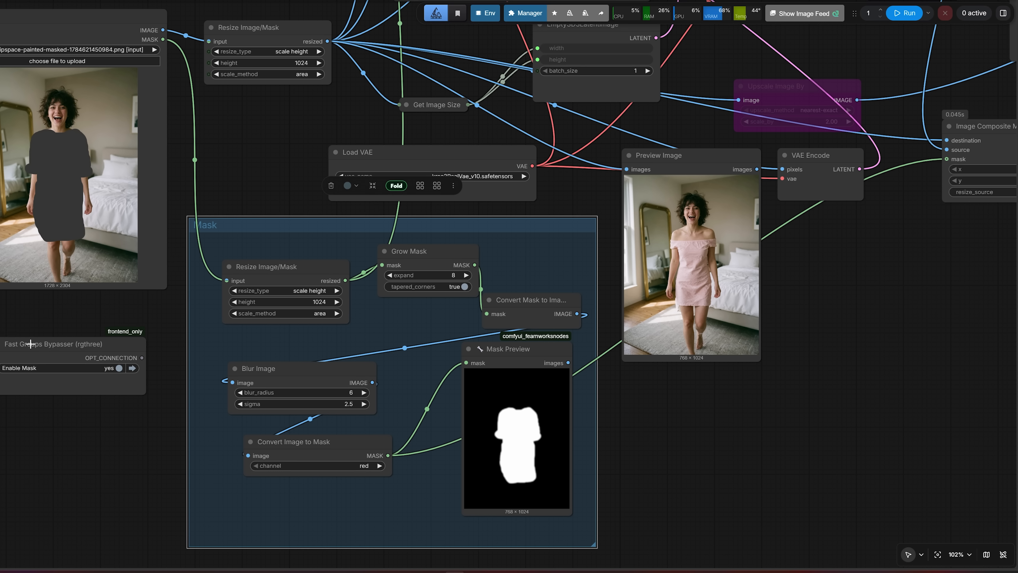
Set Enable Mask to no in the Fast Groups Bypasser and load ChatGPT Image Jul 20, 2026, 03_40_10 PM.png as the source
{"action": "left_click", "coordinate": [30, 346]}
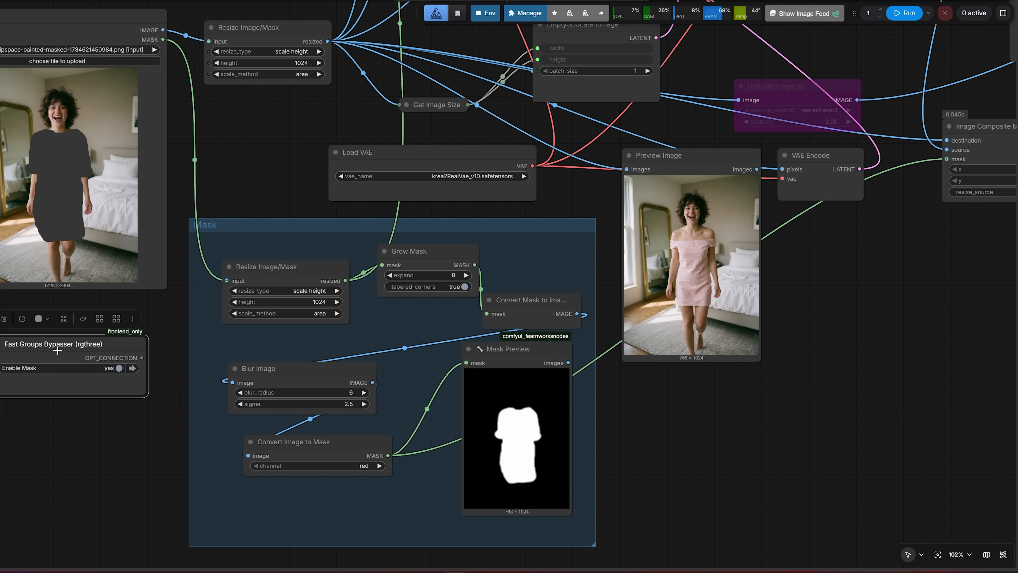
{"action": "left_click", "coordinate": [101, 371]}
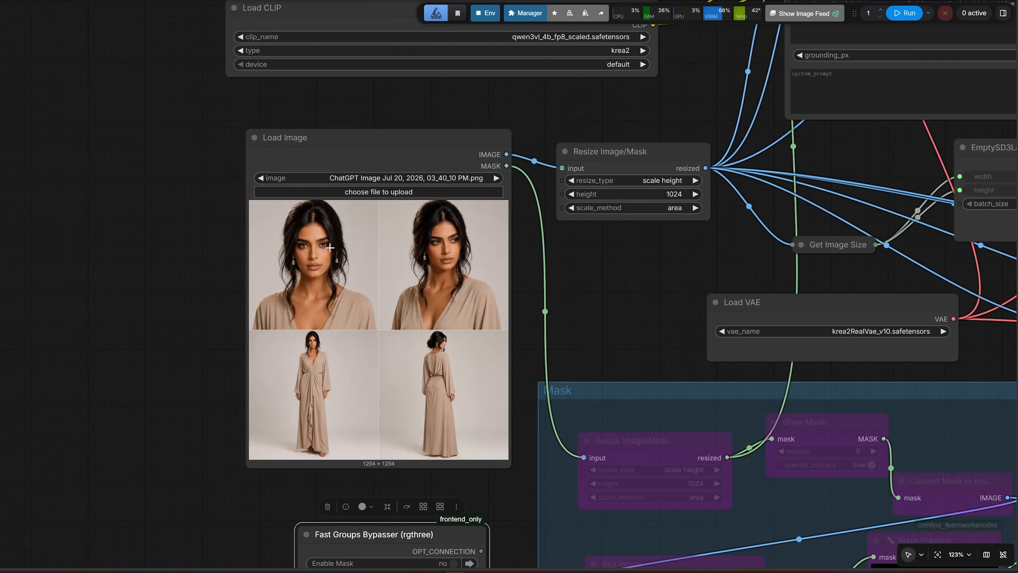
{"action": "scroll", "coordinate": [283, 249], "scroll_direction": "up", "scroll_amount": 3}
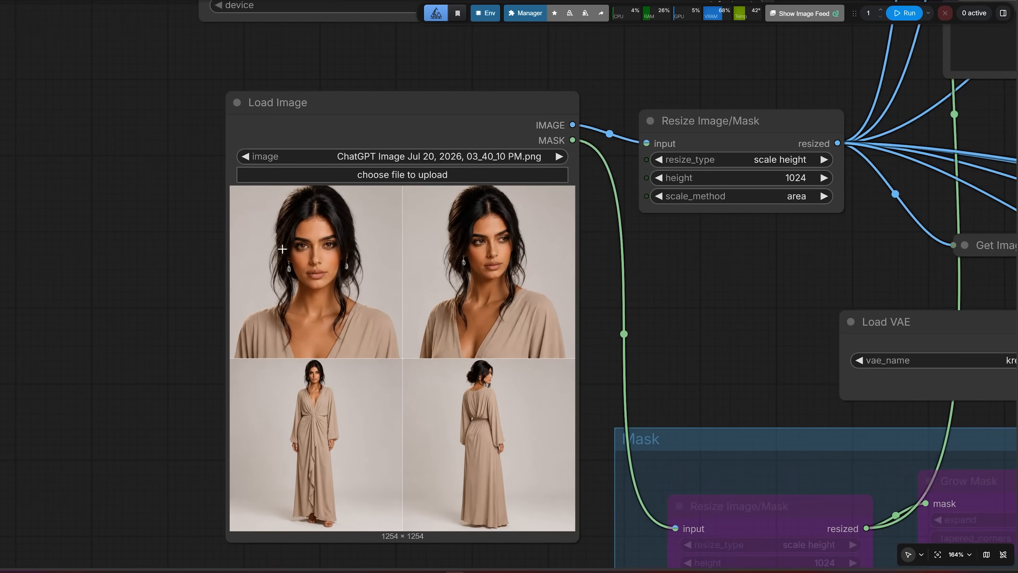
Examine the four-panel reference sheet of the woman in the beige dress in the Load Image node
{"action": "left_click", "coordinate": [349, 129]}
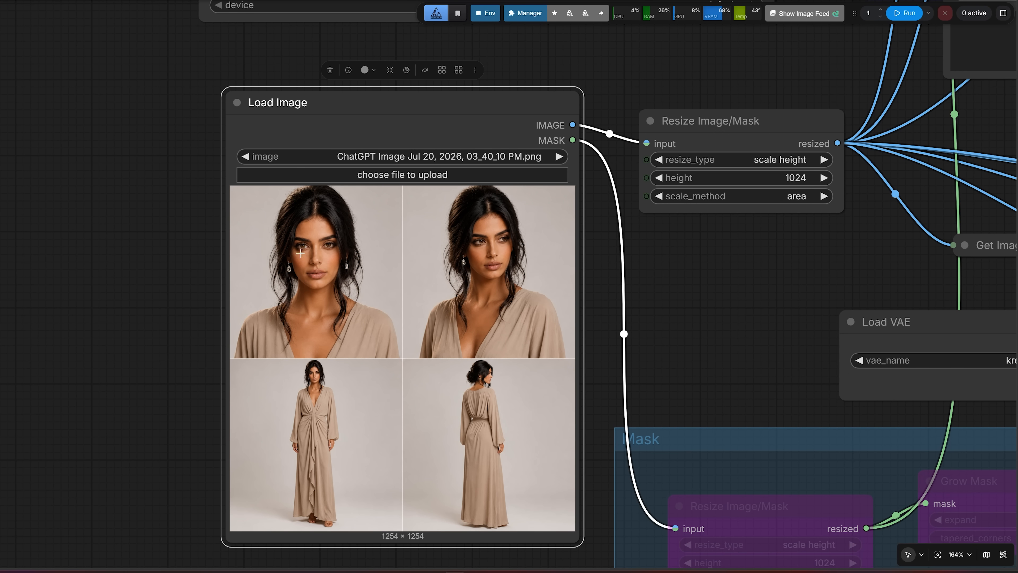
{"action": "scroll", "coordinate": [300, 252], "scroll_direction": "up", "scroll_amount": 4}
{"action": "left_click_drag", "start_coordinate": [115, 288], "coordinate": [51, 217]}
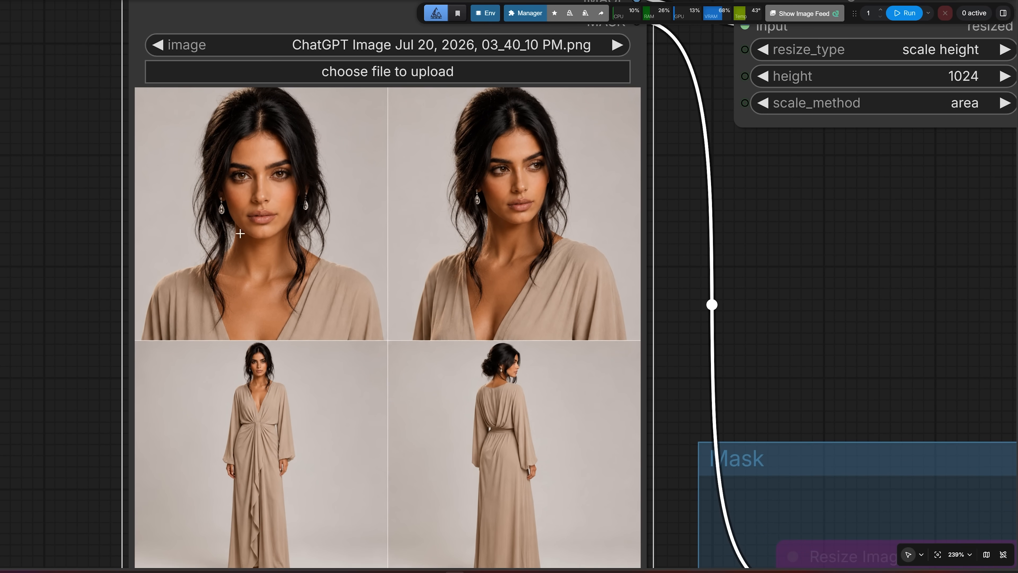
{"action": "left_click_drag", "start_coordinate": [64, 321], "coordinate": [51, 248]}
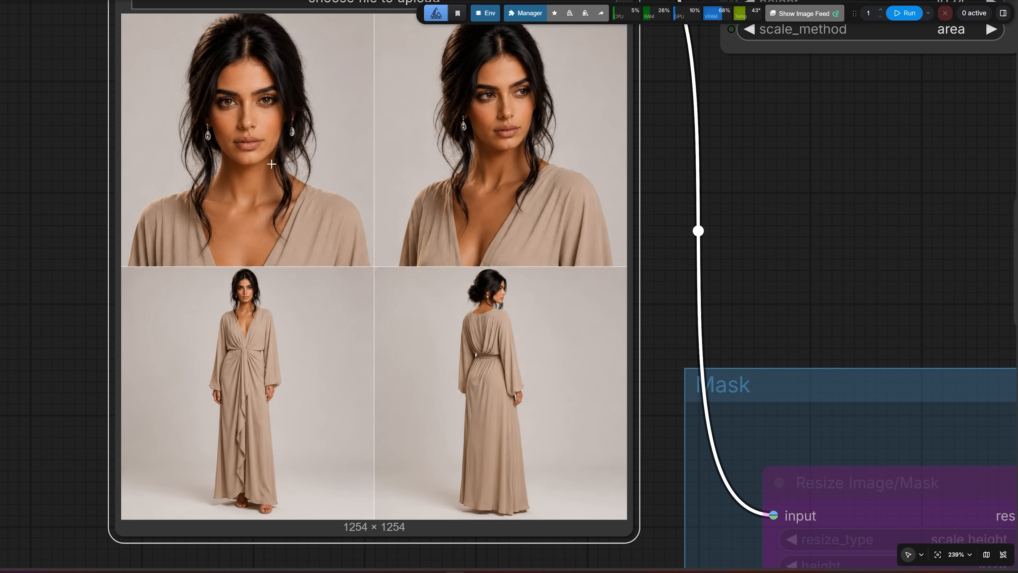
{"action": "scroll", "coordinate": [633, 308], "scroll_direction": "down", "scroll_amount": 1}
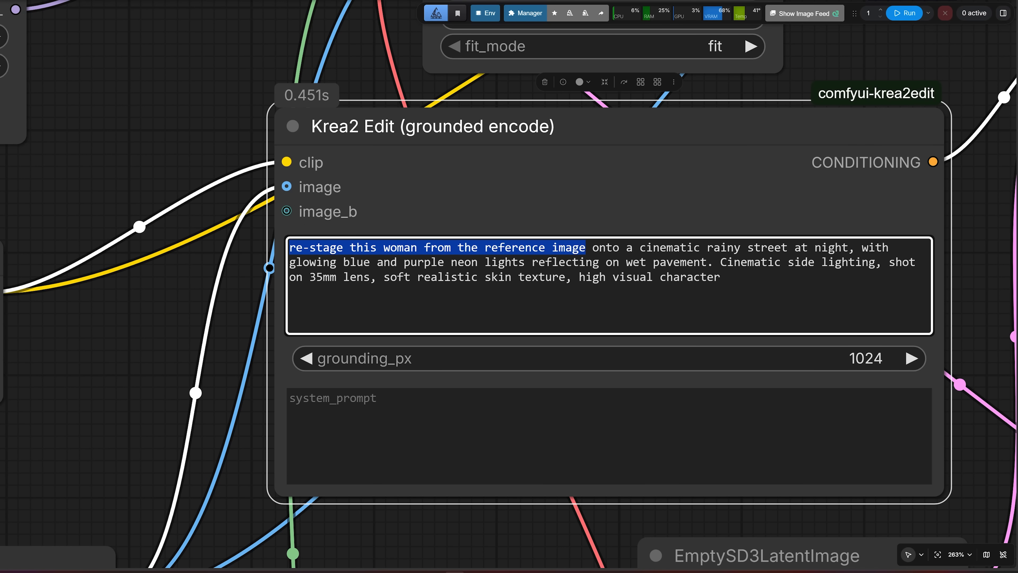
Review the rainy neon street re-stage prompt and compare the generated image with the reference sheet's faces
{"action": "left_click", "coordinate": [599, 248]}
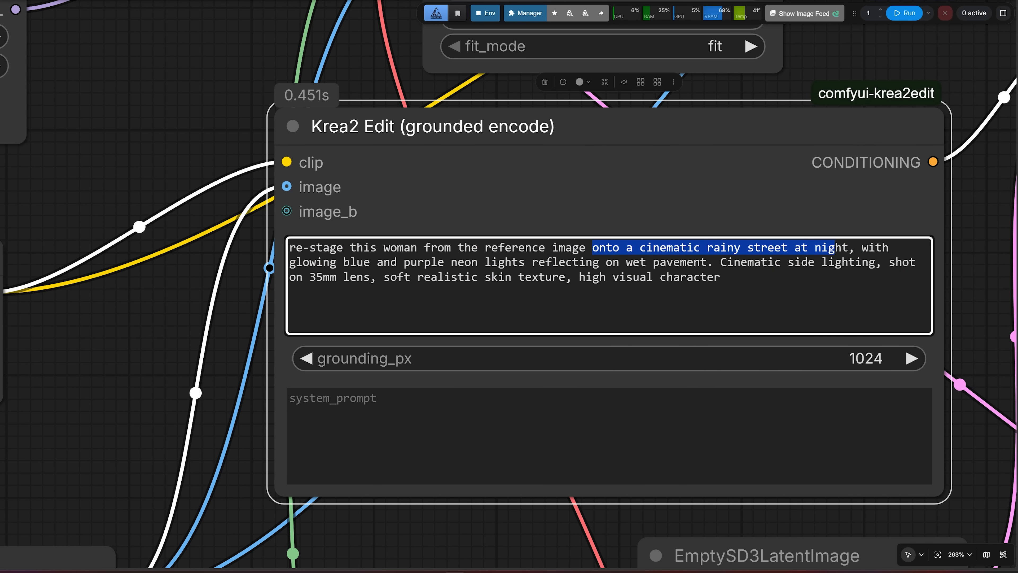
{"action": "left_click", "coordinate": [640, 262]}
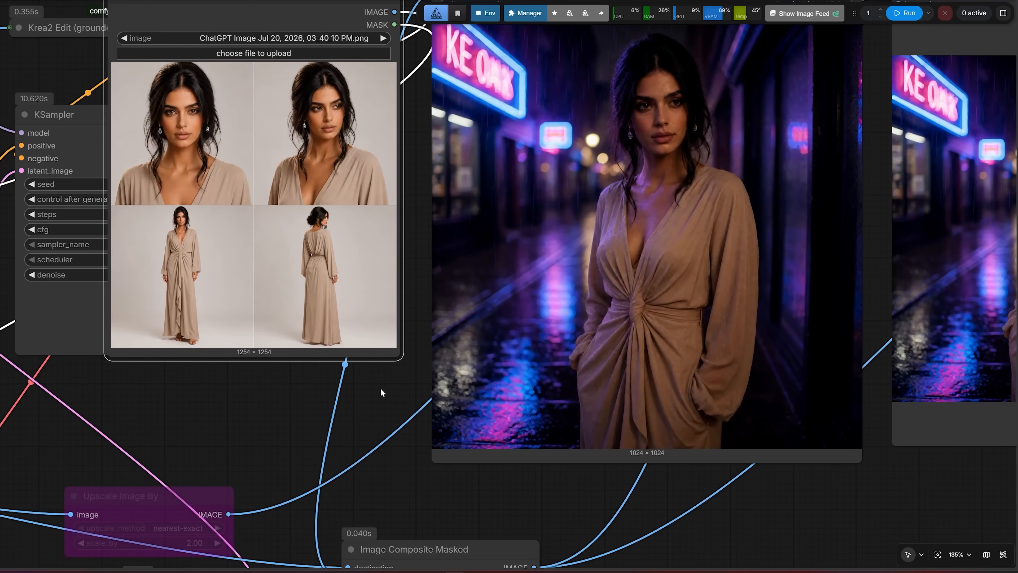
{"action": "left_click_drag", "start_coordinate": [426, 200], "coordinate": [330, 263]}
{"action": "scroll", "coordinate": [331, 263], "scroll_direction": "up", "scroll_amount": 2}
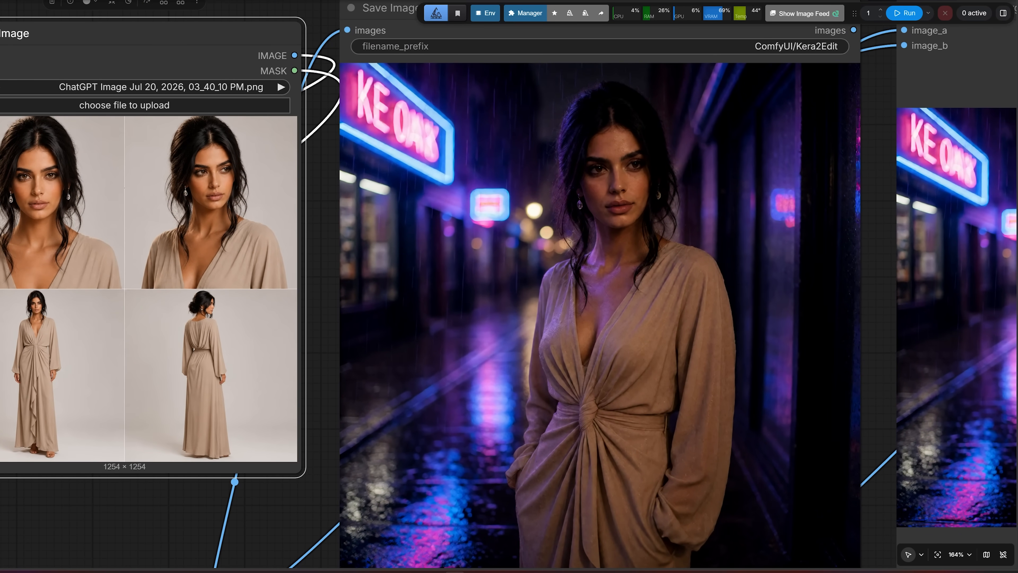
{"action": "left_click_drag", "start_coordinate": [152, 78], "coordinate": [347, 100]}
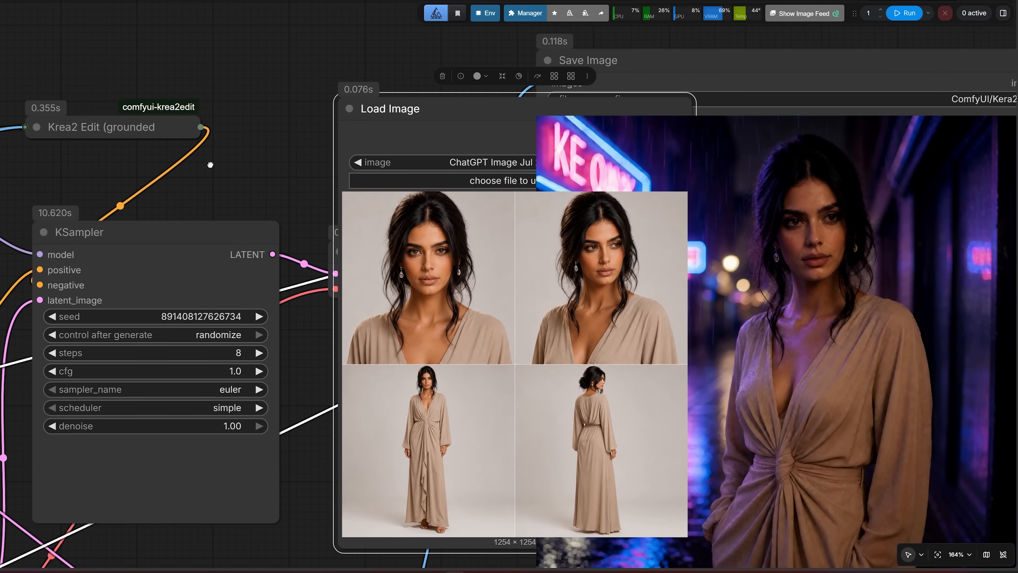
Set ref_boost to 1 in the Krea2 Edit (source patch) node and run the workflow
{"action": "left_click_drag", "start_coordinate": [210, 165], "coordinate": [171, 164]}
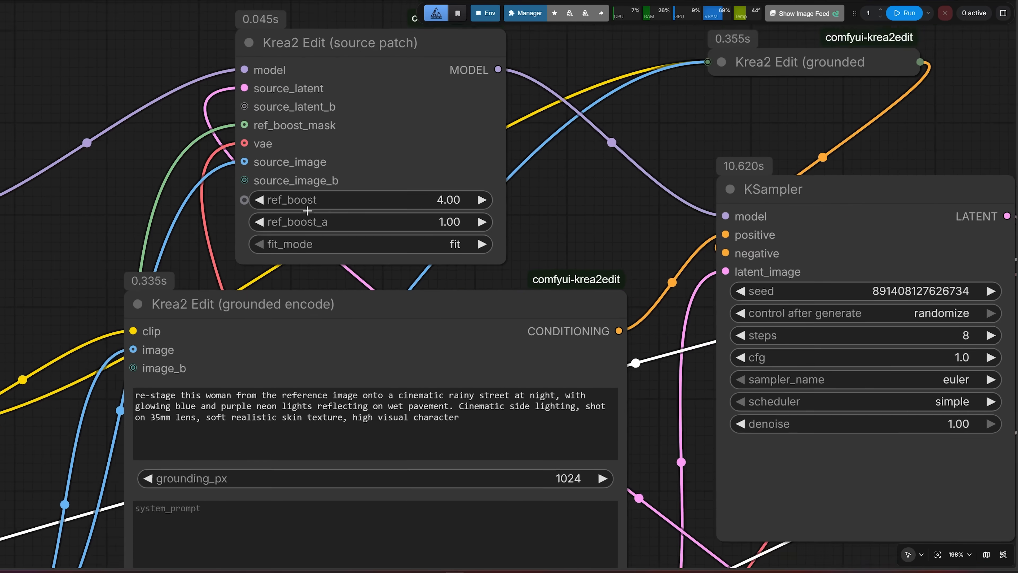
{"action": "left_click", "coordinate": [361, 199]}
{"action": "type", "text": "1"}
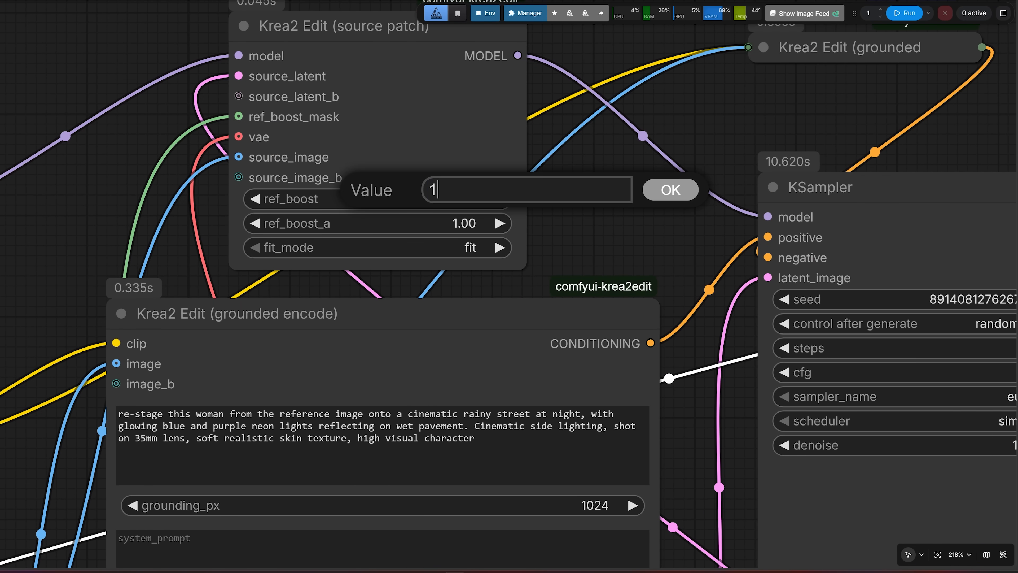
{"action": "left_click", "coordinate": [675, 190]}
{"action": "left_click", "coordinate": [896, 17]}
Compare the woman's face in the new rainy-street image with the faces in the reference sheet
{"action": "left_click_drag", "start_coordinate": [645, 155], "coordinate": [58, 221]}
{"action": "scroll", "coordinate": [380, 167], "scroll_direction": "down", "scroll_amount": 1}
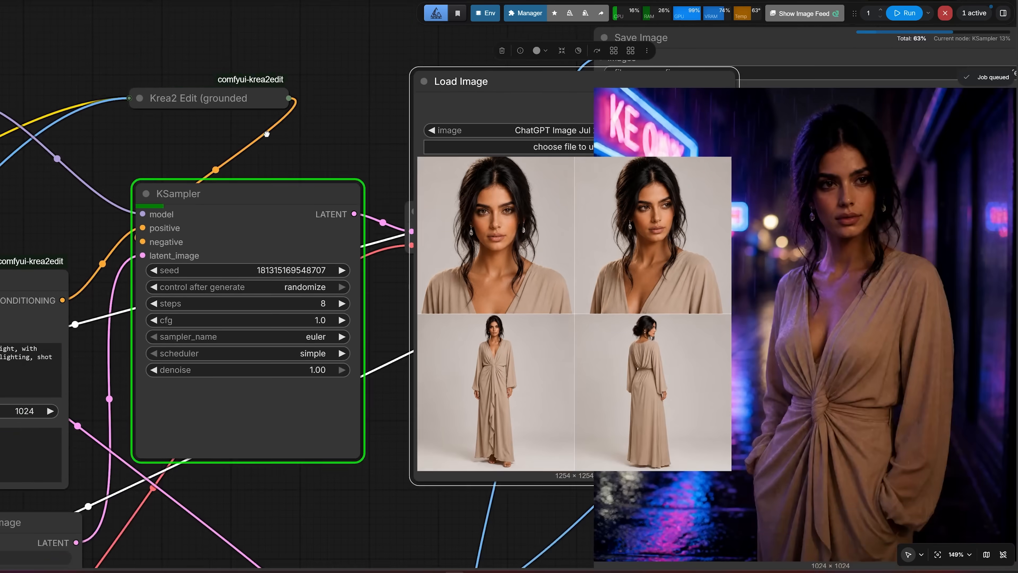
{"action": "left_click_drag", "start_coordinate": [341, 123], "coordinate": [269, 121]}
{"action": "scroll", "coordinate": [269, 121], "scroll_direction": "up", "scroll_amount": 1}
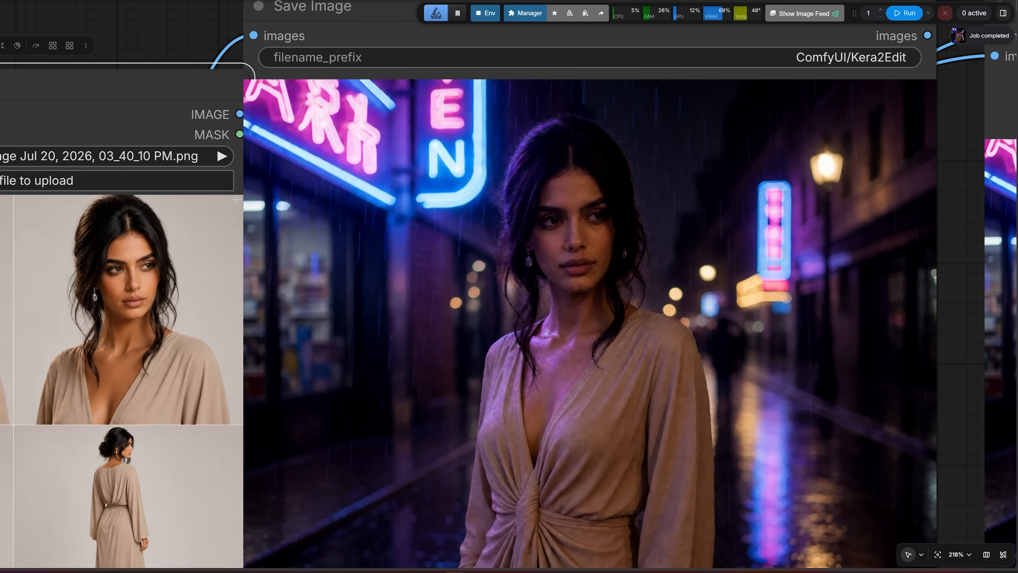
{"action": "left_click_drag", "start_coordinate": [173, 34], "coordinate": [291, 34]}
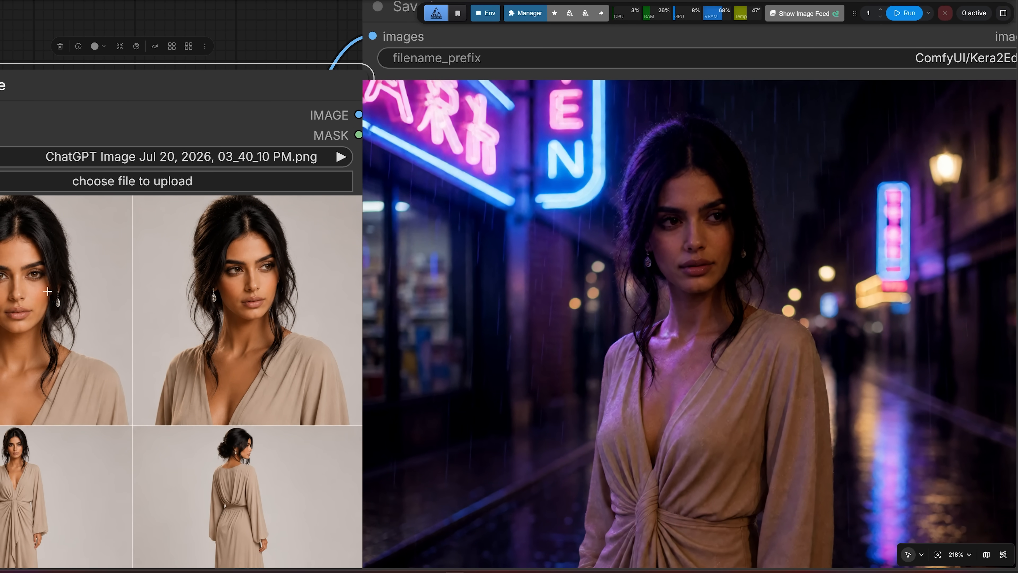
{"action": "scroll", "coordinate": [231, 272], "scroll_direction": "down", "scroll_amount": 8}
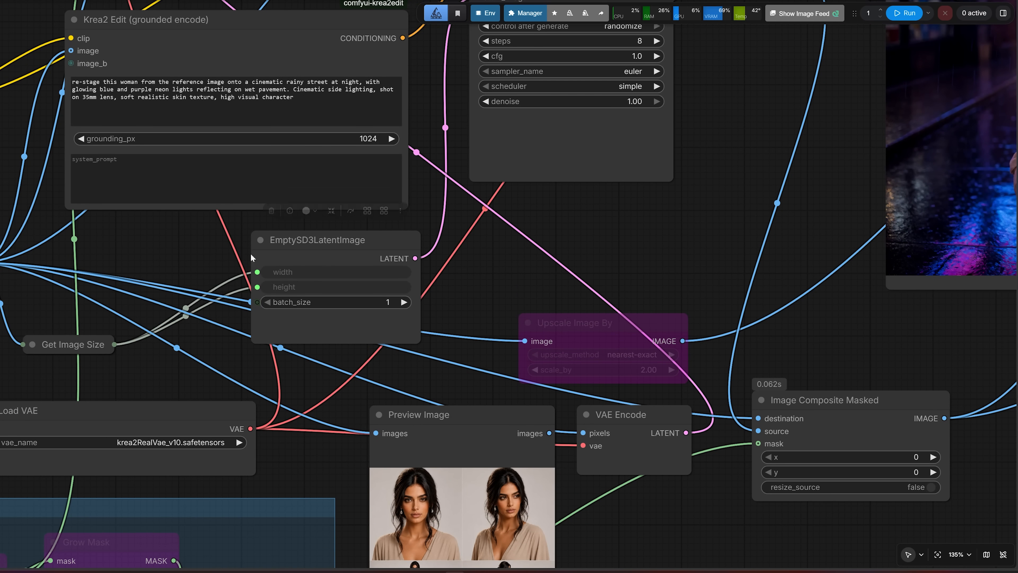
Disconnect Get Image Size from the width and height inputs of the EmptySD3LatentImage node
{"action": "left_click", "coordinate": [304, 245]}
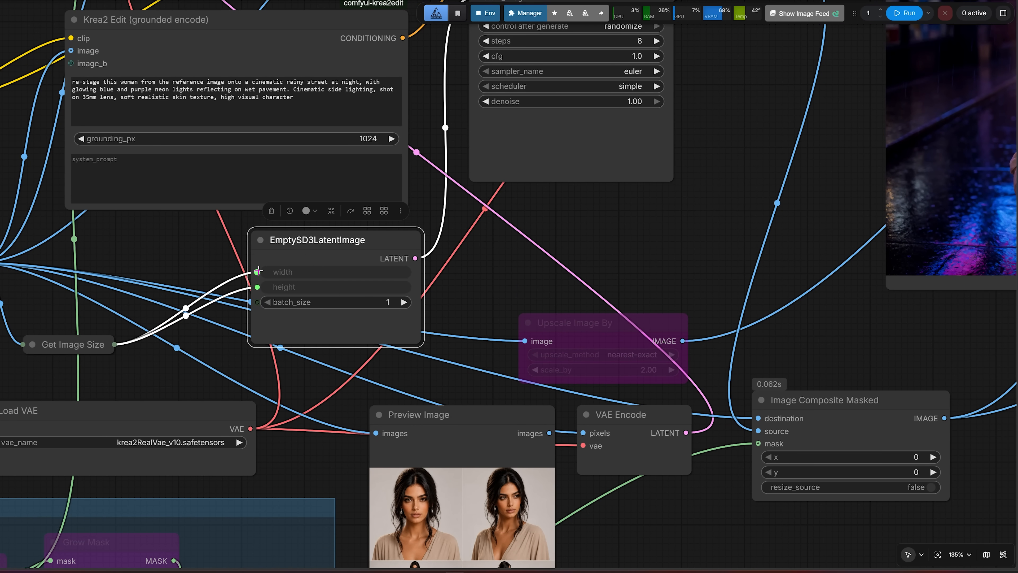
{"action": "left_click_drag", "start_coordinate": [258, 271], "coordinate": [175, 280]}
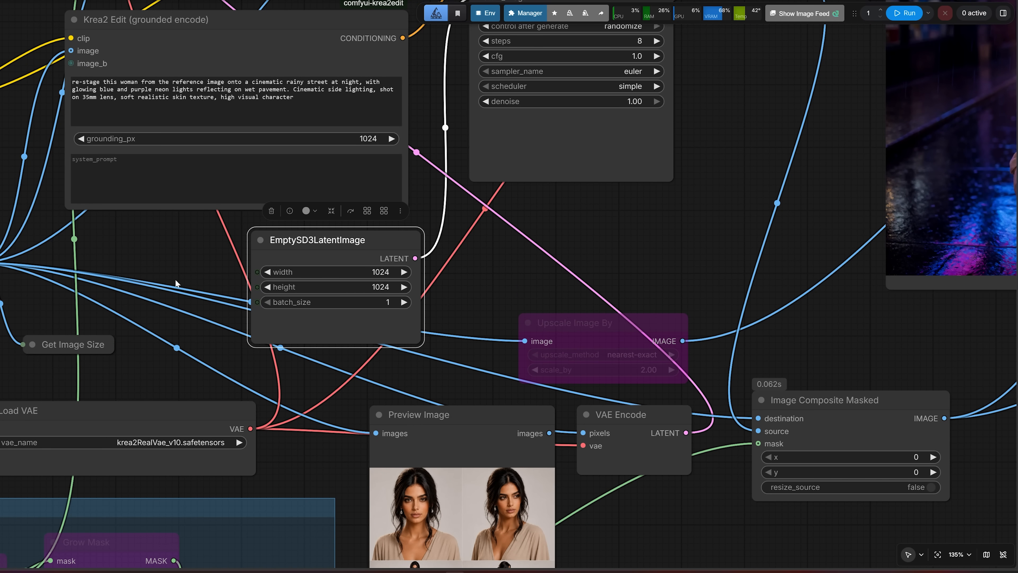
{"action": "scroll", "coordinate": [175, 280], "scroll_direction": "left", "scroll_amount": 5}
{"action": "scroll", "coordinate": [240, 282], "scroll_direction": "right", "scroll_amount": 5}
Set the EmptySD3LatentImage node's width to 720 and height to 1280
{"action": "scroll", "coordinate": [373, 291], "scroll_direction": "up", "scroll_amount": 3}
{"action": "left_click", "coordinate": [367, 290]}
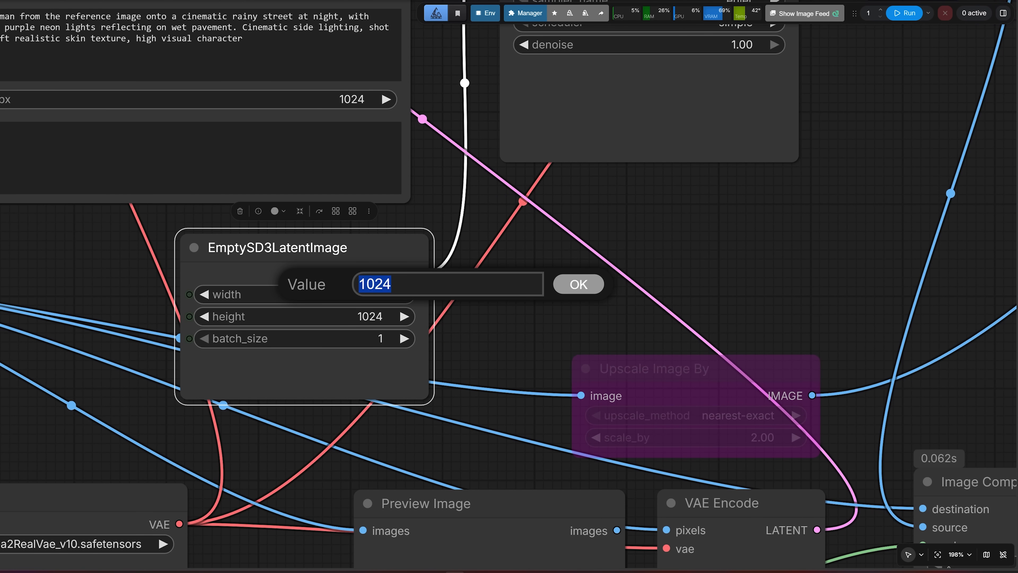
{"action": "type", "text": "720"}
{"action": "key", "text": "Return"}
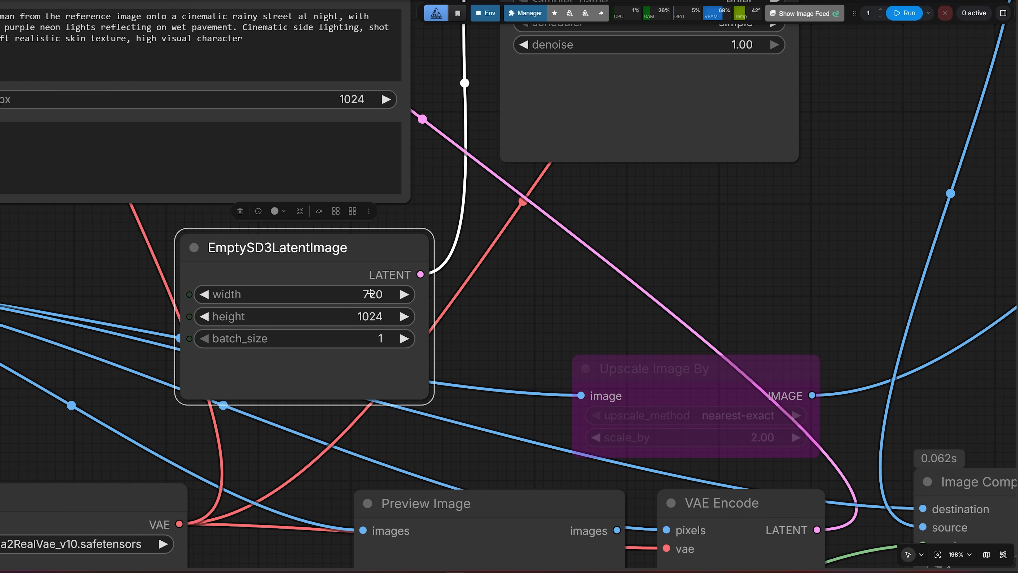
{"action": "left_click", "coordinate": [367, 316]}
{"action": "type", "text": "12"}
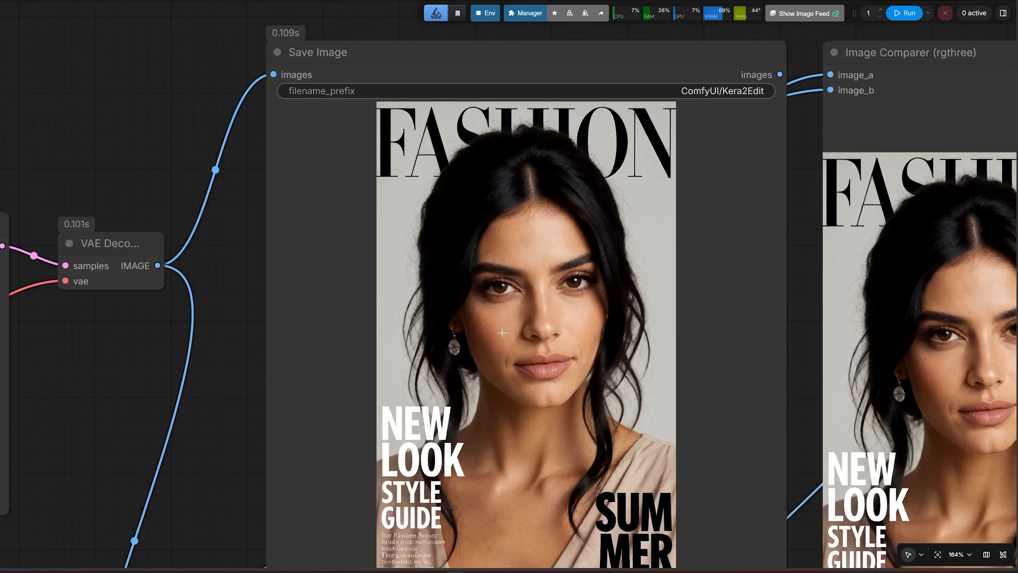
Examine the face and cover text of the generated FASHION magazine cover in the Save Image node
{"action": "scroll", "coordinate": [563, 299], "scroll_direction": "up", "scroll_amount": 3}
{"action": "scroll", "coordinate": [532, 297], "scroll_direction": "down", "scroll_amount": 3}
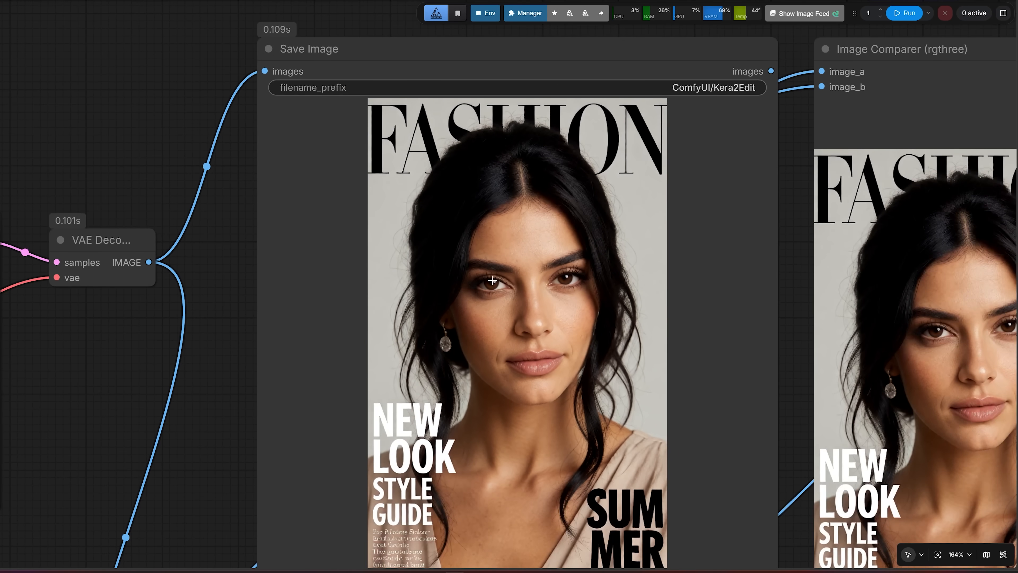
{"action": "scroll", "coordinate": [588, 264], "scroll_direction": "down", "scroll_amount": 2}
{"action": "left_click_drag", "start_coordinate": [240, 365], "coordinate": [150, 389]}
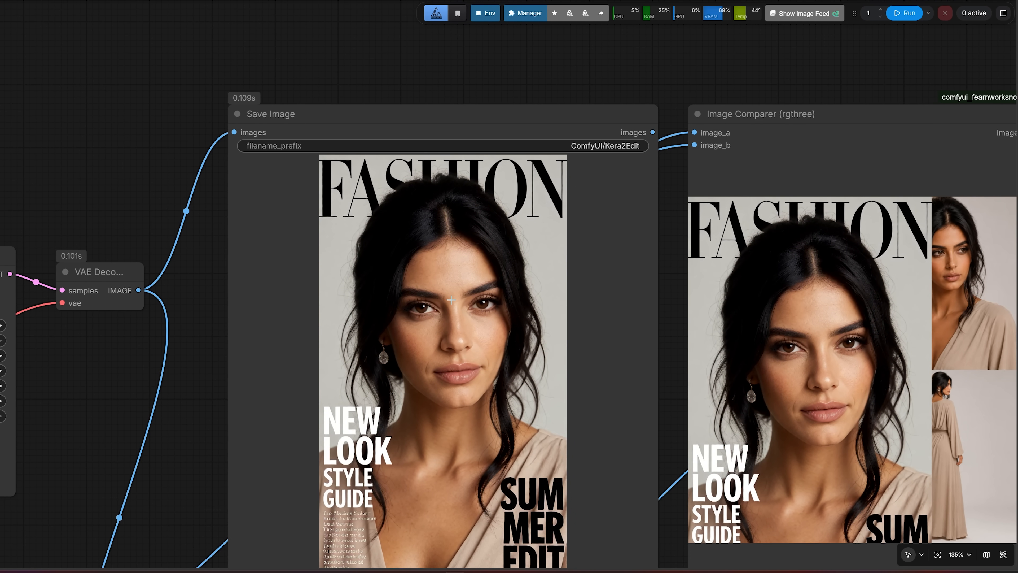
{"action": "scroll", "coordinate": [439, 302], "scroll_direction": "up", "scroll_amount": 2}
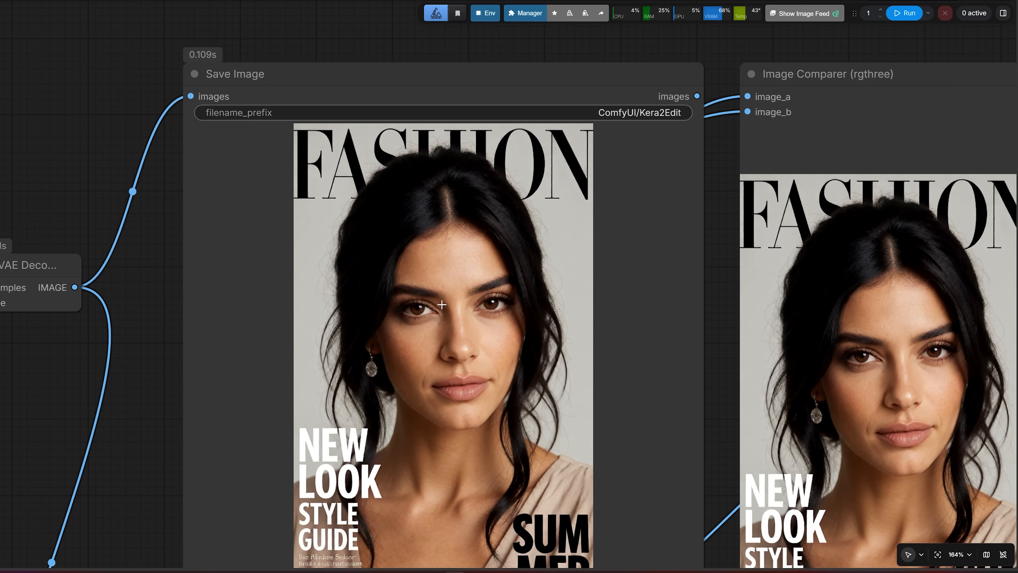
{"action": "scroll", "coordinate": [442, 304], "scroll_direction": "down", "scroll_amount": 4}
Set up a 2x2 character reference sheet prompt with ChatGPT Image Jul 15, 2026, 01_08_01 PM.png as source and a 1536 by 1536 latent
{"action": "left_click_drag", "start_coordinate": [173, 197], "coordinate": [507, 161]}
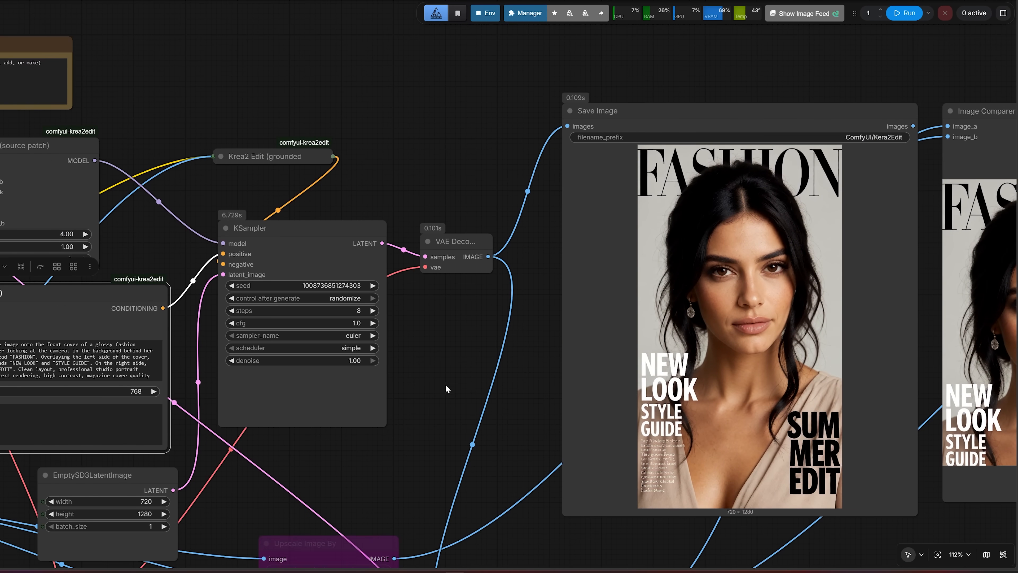
{"action": "left_click_drag", "start_coordinate": [395, 422], "coordinate": [614, 336]}
{"action": "scroll", "coordinate": [476, 398], "scroll_direction": "down", "scroll_amount": 2}
{"action": "left_click_drag", "start_coordinate": [476, 398], "coordinate": [772, 285]}
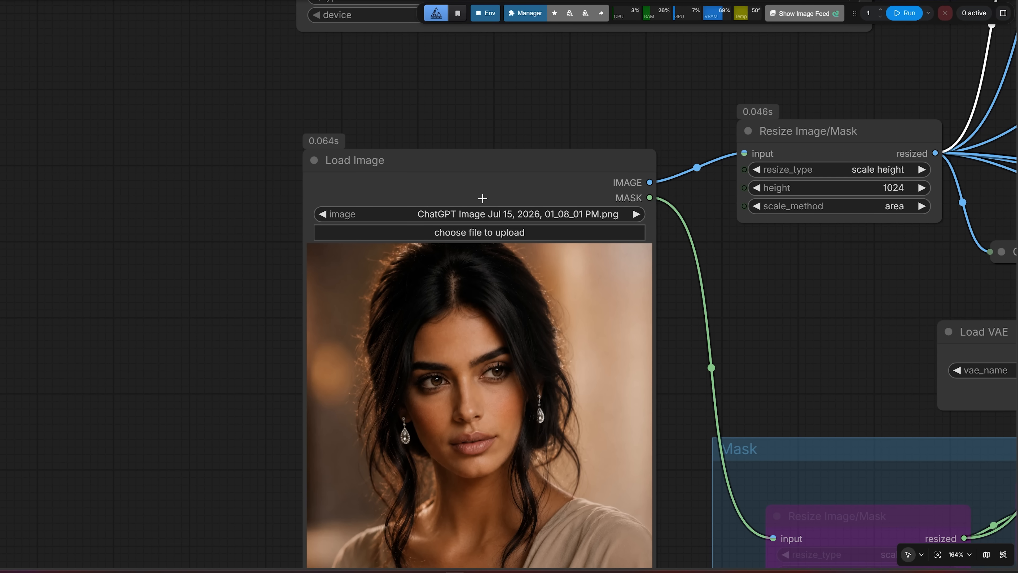
{"action": "left_click", "coordinate": [480, 196]}
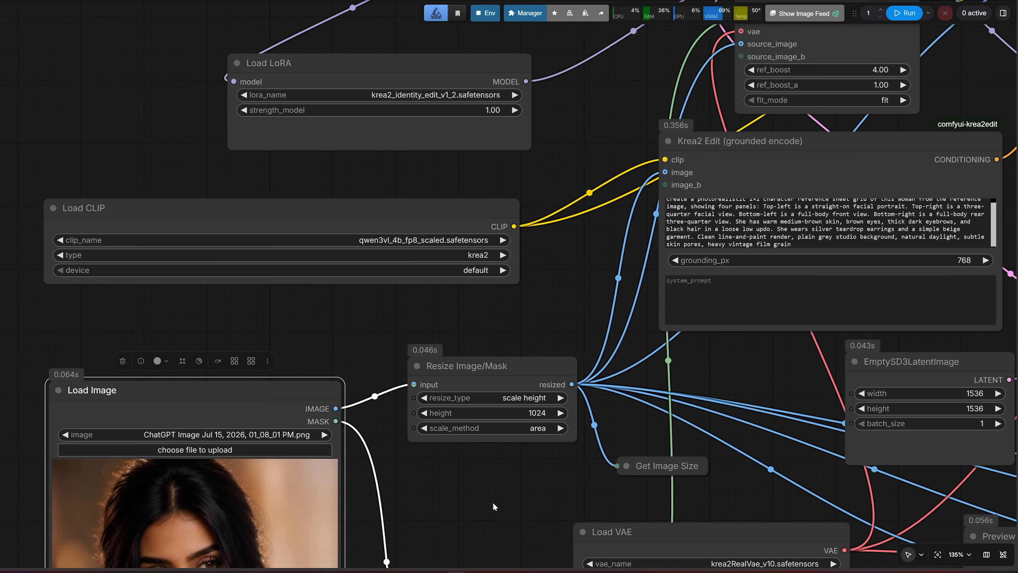
Examine the generated 2x2 character reference sheet in the Save Image node alongside its prompt and sampler settings
{"action": "left_click_drag", "start_coordinate": [475, 295], "coordinate": [106, 428]}
{"action": "left_click", "coordinate": [242, 381]}
{"action": "scroll", "coordinate": [461, 356], "scroll_direction": "up", "scroll_amount": 1}
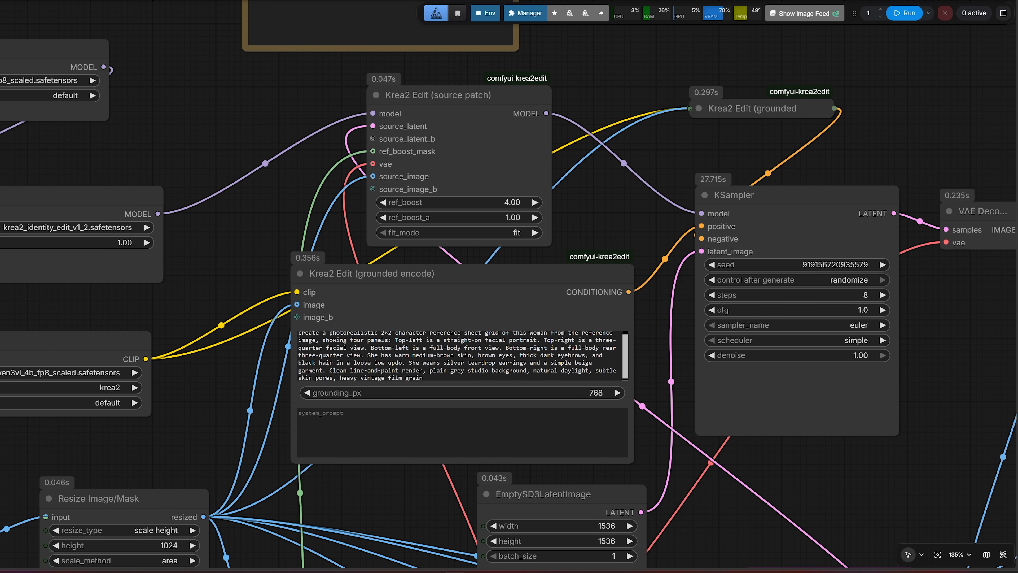
{"action": "key", "text": "ctrl+a"}
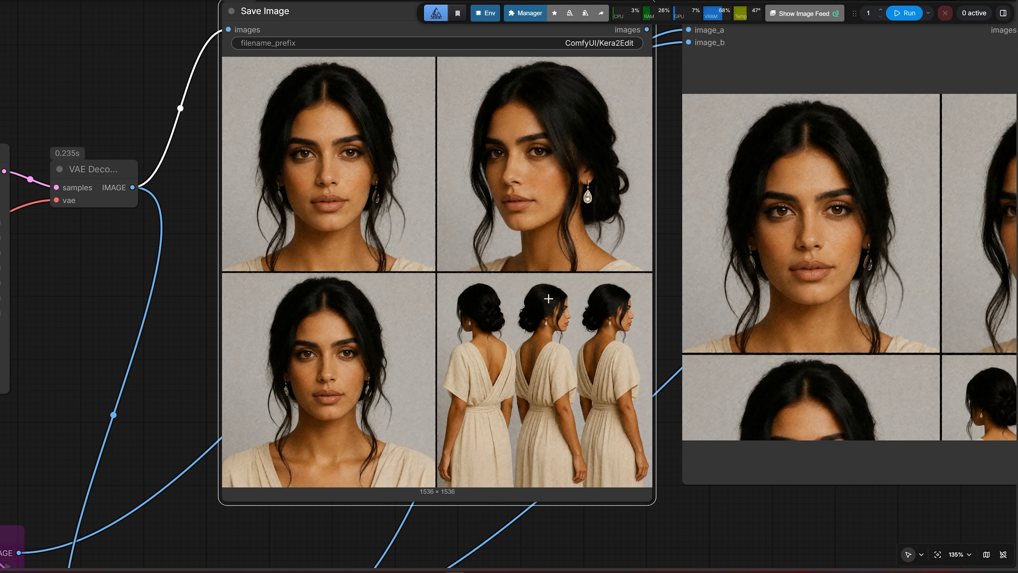
{"action": "scroll", "coordinate": [472, 285], "scroll_direction": "down", "scroll_amount": 5}
{"action": "left_click_drag", "start_coordinate": [273, 371], "coordinate": [750, 218]}
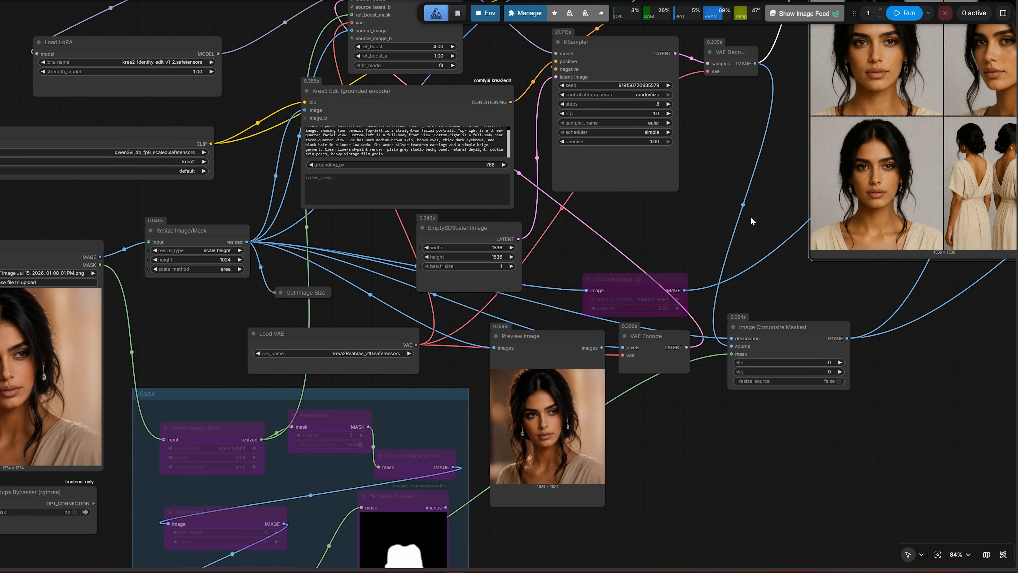
{"action": "scroll", "coordinate": [751, 216], "scroll_direction": "down", "scroll_amount": 2}
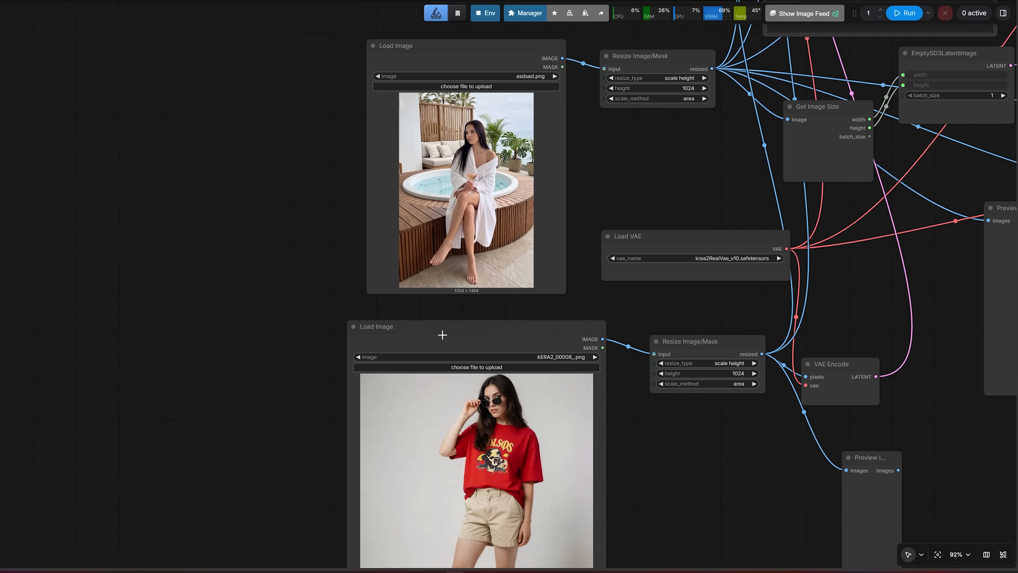
Shrink the second Load Image node holding kERA2_00008_.png and align it beneath the first Load Image node
{"action": "left_click", "coordinate": [442, 335]}
{"action": "scroll", "coordinate": [609, 466], "scroll_direction": "down", "scroll_amount": 2}
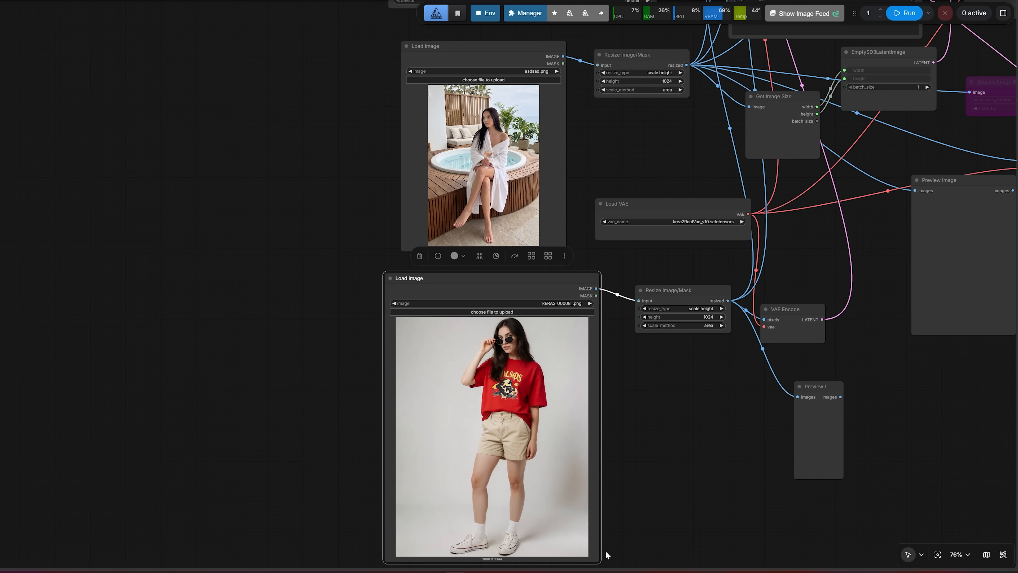
{"action": "left_click_drag", "start_coordinate": [598, 560], "coordinate": [591, 532]}
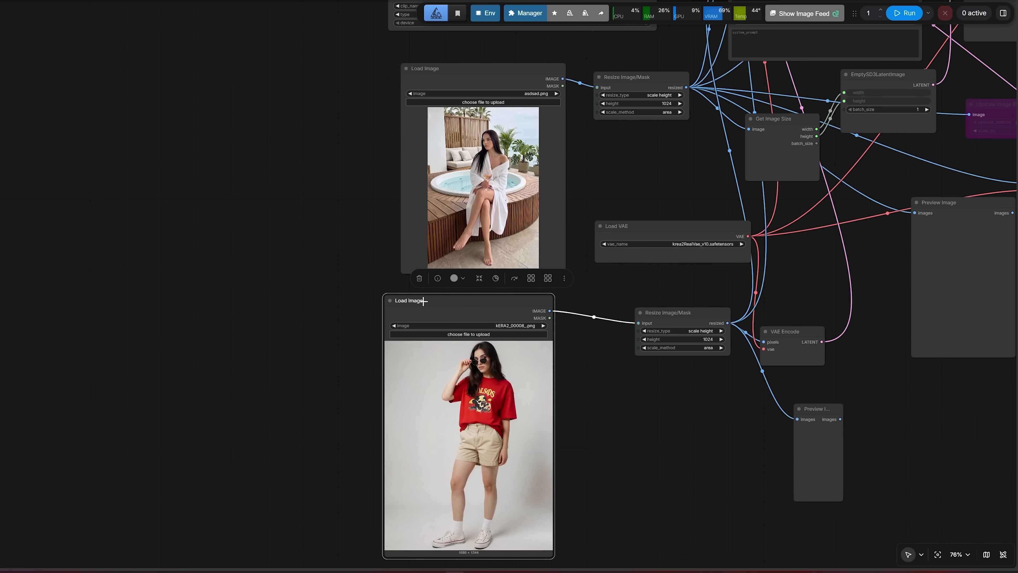
{"action": "left_click_drag", "start_coordinate": [424, 301], "coordinate": [441, 300]}
Look over the two source images, asdsad.png and kERA2_00008_.png, in the Load Image nodes
{"action": "left_click_drag", "start_coordinate": [329, 231], "coordinate": [285, 336]}
{"action": "scroll", "coordinate": [389, 260], "scroll_direction": "up", "scroll_amount": 4}
{"action": "left_click_drag", "start_coordinate": [268, 293], "coordinate": [267, 160]}
{"action": "scroll", "coordinate": [333, 209], "scroll_direction": "down", "scroll_amount": 1}
{"action": "scroll", "coordinate": [332, 209], "scroll_direction": "down", "scroll_amount": 1}
{"action": "left_click", "coordinate": [399, 170]}
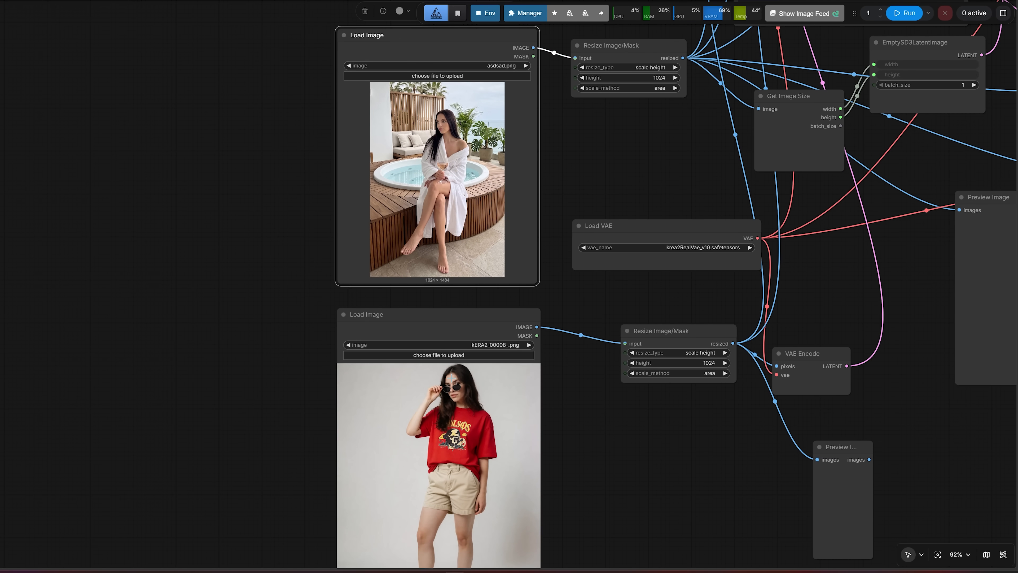
{"action": "left_click", "coordinate": [341, 354]}
{"action": "left_click_drag", "start_coordinate": [307, 365], "coordinate": [307, 357]}
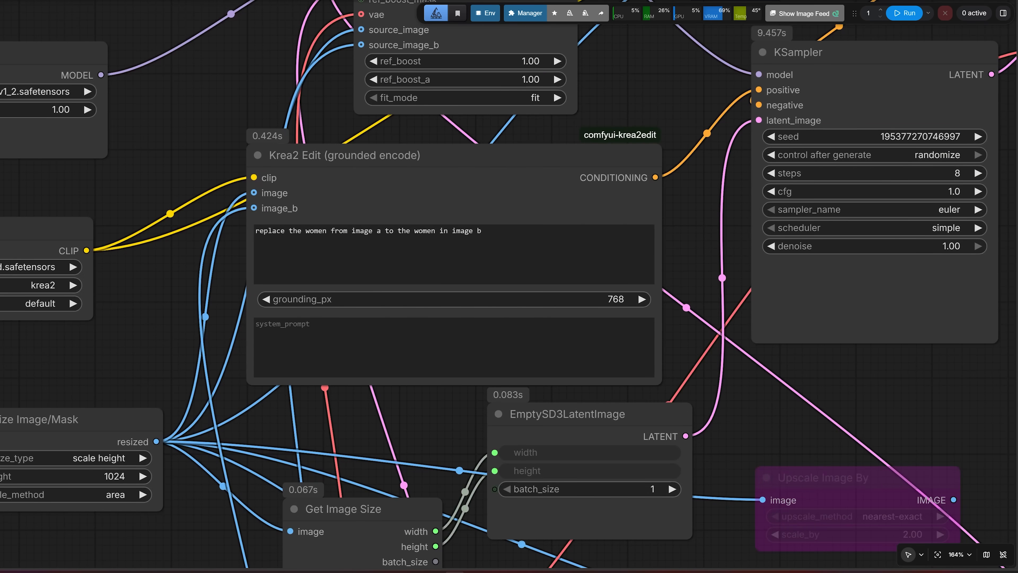
Review the prompt for replacing the woman in image a with the one in image b and examine the generated poolside picture
{"action": "left_click_drag", "start_coordinate": [255, 231], "coordinate": [482, 231]}
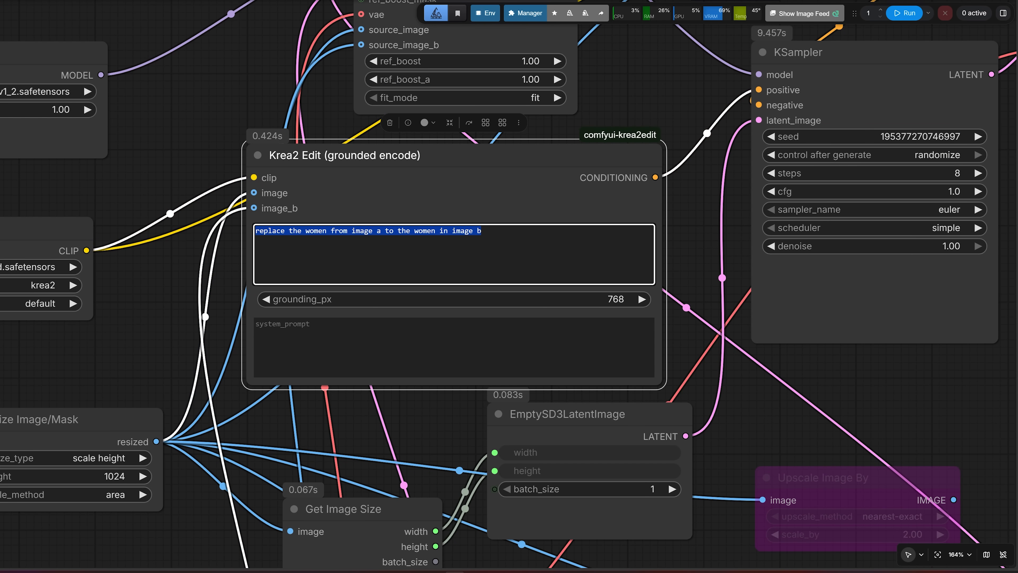
{"action": "left_click", "coordinate": [482, 231]}
{"action": "left_click_drag", "start_coordinate": [903, 379], "coordinate": [189, 238]}
{"action": "scroll", "coordinate": [188, 238], "scroll_direction": "down", "scroll_amount": 6}
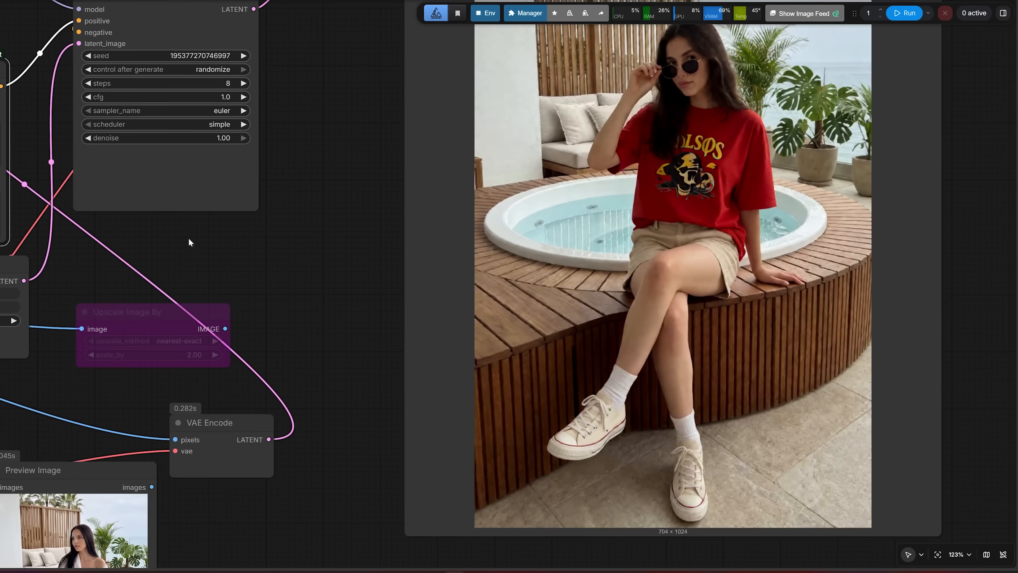
{"action": "left_click_drag", "start_coordinate": [334, 232], "coordinate": [263, 337]}
{"action": "left_click", "coordinate": [521, 236]}
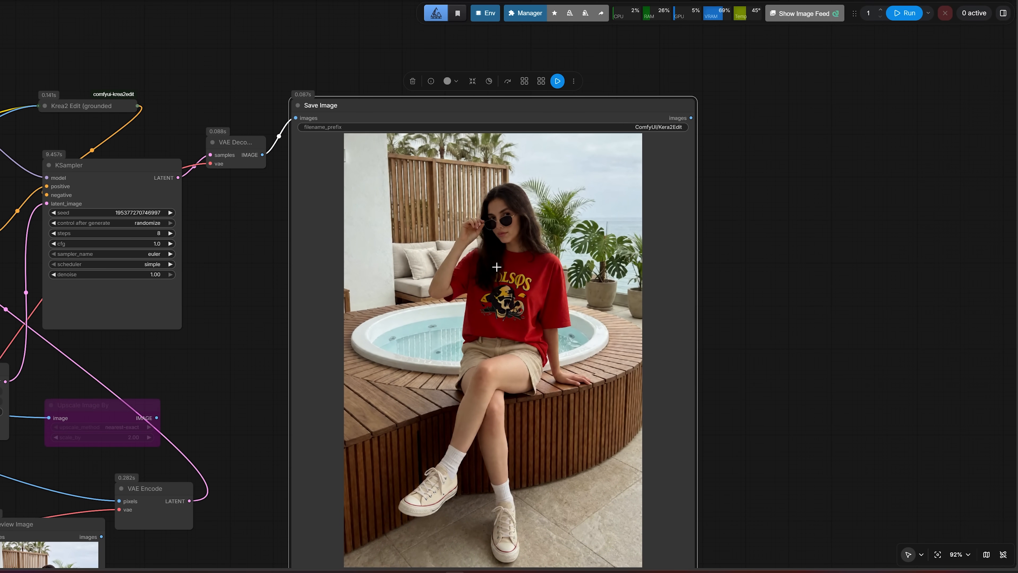
{"action": "scroll", "coordinate": [497, 267], "scroll_direction": "down", "scroll_amount": 1}
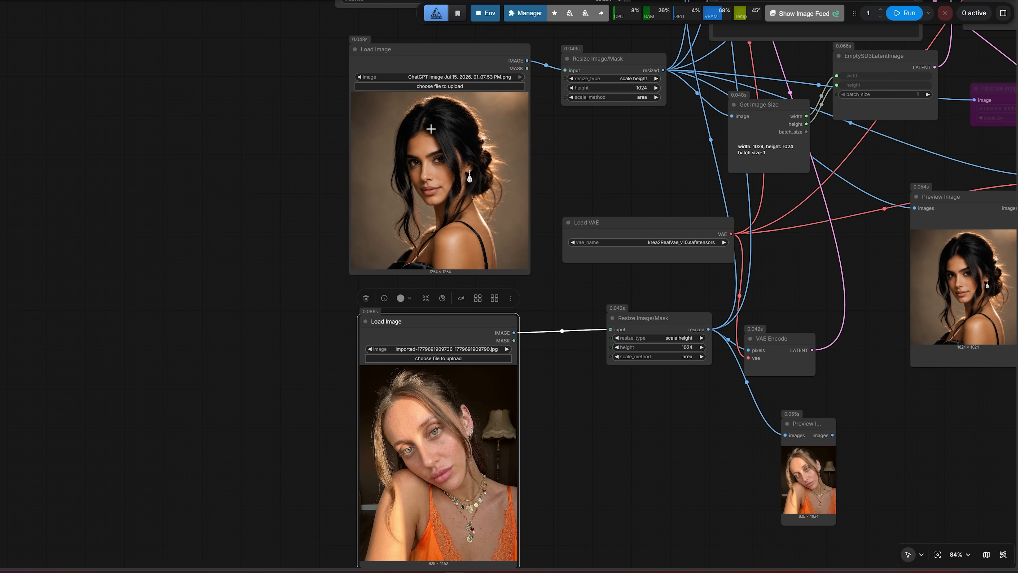
Check the two portrait source images and the face replacement prompt in the Krea2 Edit (grounded encode) node
{"action": "left_click", "coordinate": [434, 60]}
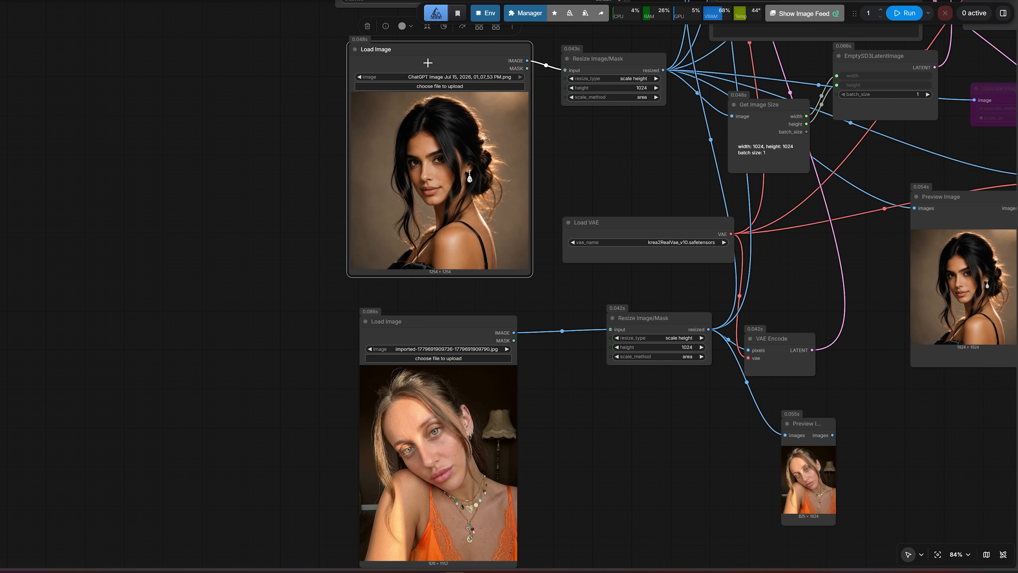
{"action": "left_click", "coordinate": [435, 321]}
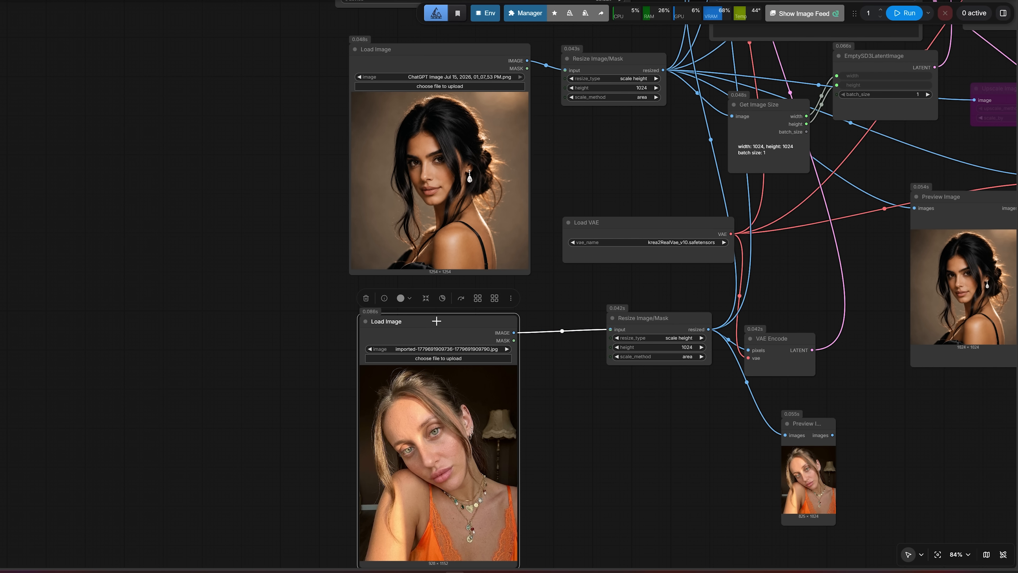
{"action": "scroll", "coordinate": [472, 293], "scroll_direction": "down", "scroll_amount": 1}
{"action": "left_click_drag", "start_coordinate": [645, 179], "coordinate": [363, 393]}
{"action": "scroll", "coordinate": [405, 250], "scroll_direction": "up", "scroll_amount": 4}
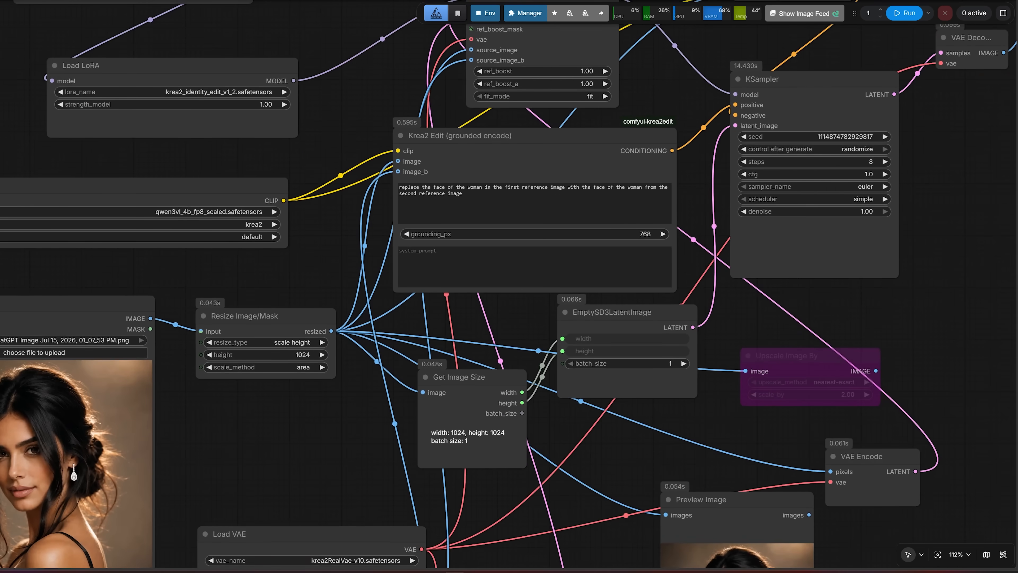
{"action": "left_click_drag", "start_coordinate": [400, 187], "coordinate": [436, 194]}
{"action": "left_click", "coordinate": [600, 226]}
Examine the replaced face in the portrait generated in the Save Image node
{"action": "scroll", "coordinate": [602, 228], "scroll_direction": "down", "scroll_amount": 2}
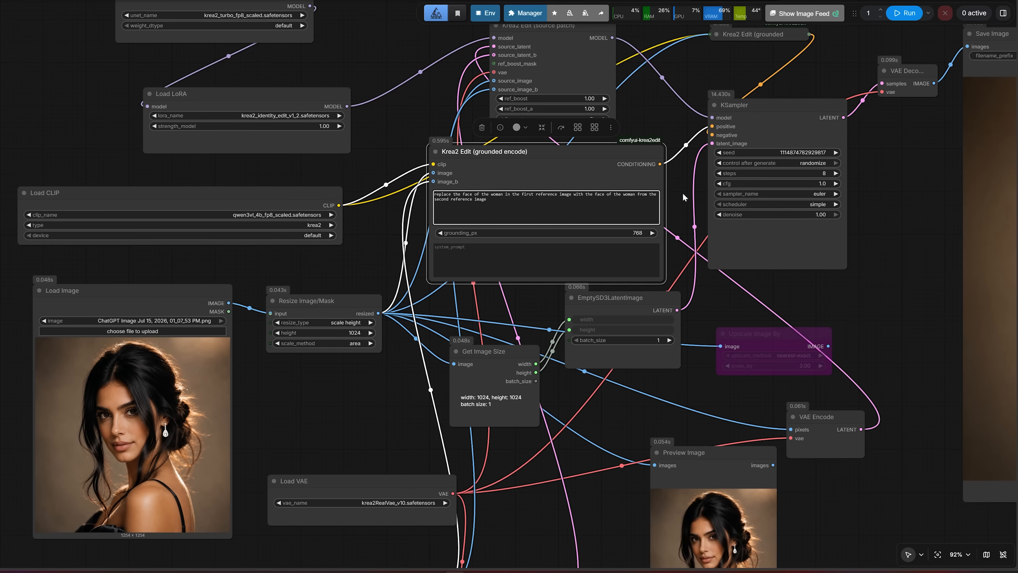
{"action": "left_click_drag", "start_coordinate": [860, 187], "coordinate": [211, 263]}
{"action": "scroll", "coordinate": [436, 265], "scroll_direction": "down", "scroll_amount": 1}
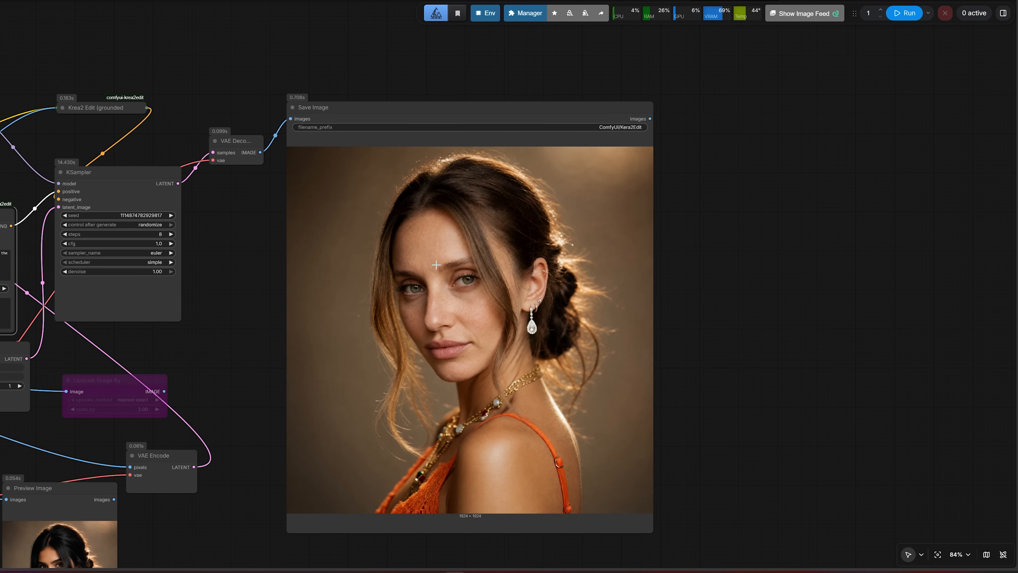
{"action": "left_click", "coordinate": [427, 287]}
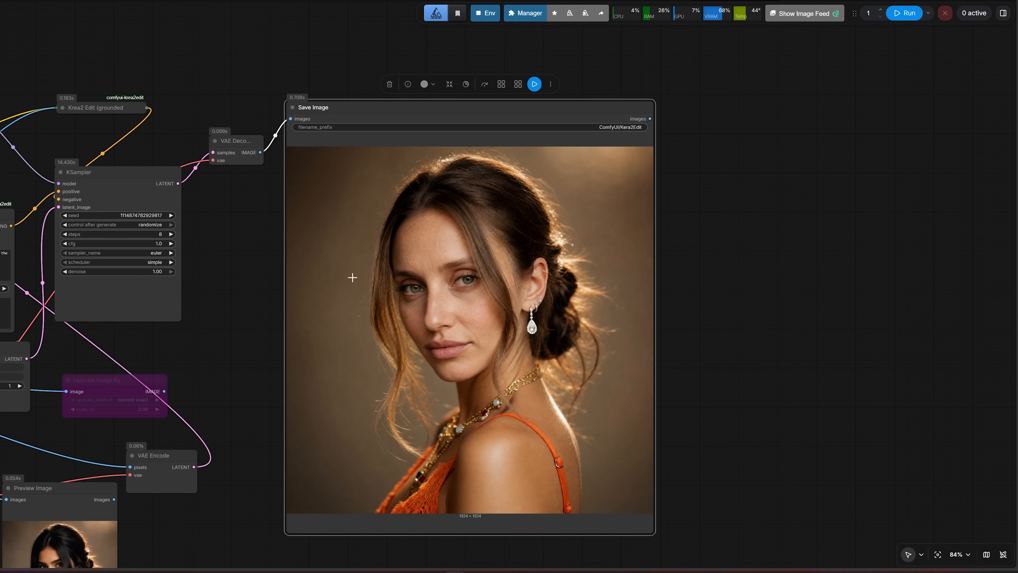
{"action": "scroll", "coordinate": [487, 291], "scroll_direction": "up", "scroll_amount": 2}
{"action": "scroll", "coordinate": [488, 291], "scroll_direction": "down", "scroll_amount": 9}
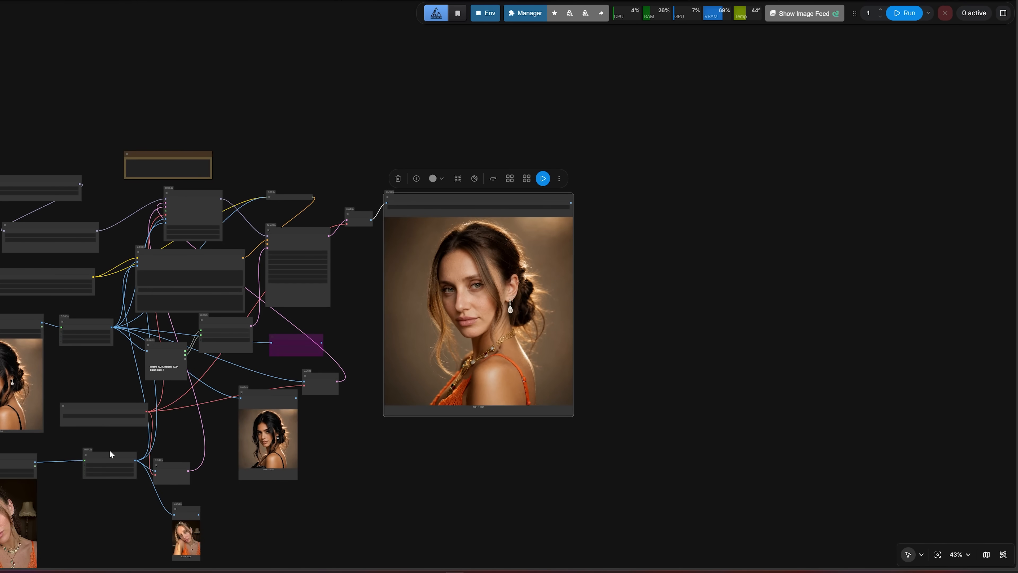
Place the second Load Image node beside the Save Image node and enlarge it to compare both faces
{"action": "left_click_drag", "start_coordinate": [14, 459], "coordinate": [648, 202]}
{"action": "scroll", "coordinate": [618, 291], "scroll_direction": "up", "scroll_amount": 9}
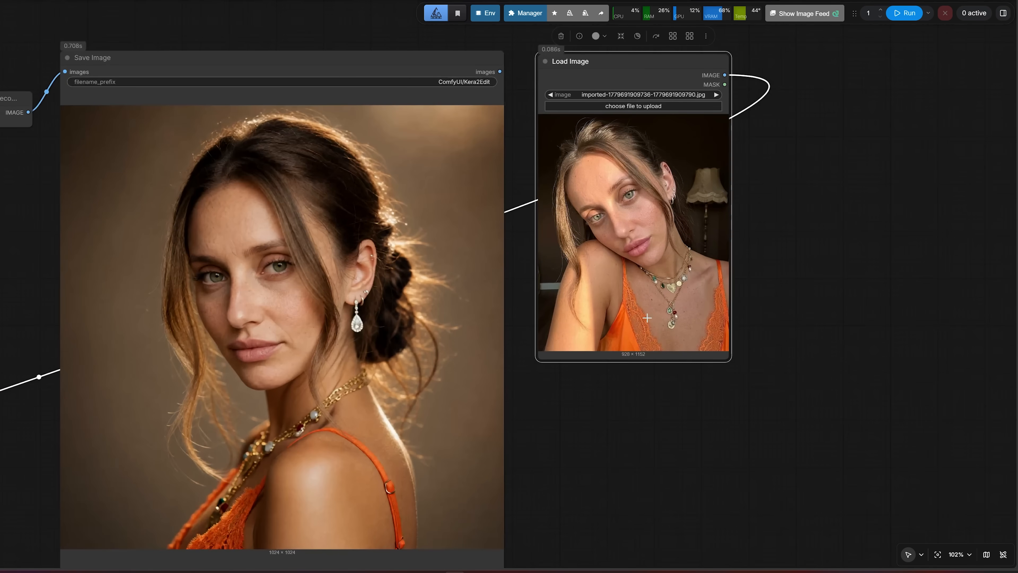
{"action": "scroll", "coordinate": [747, 367], "scroll_direction": "down", "scroll_amount": 2}
{"action": "left_click_drag", "start_coordinate": [732, 359], "coordinate": [807, 520]}
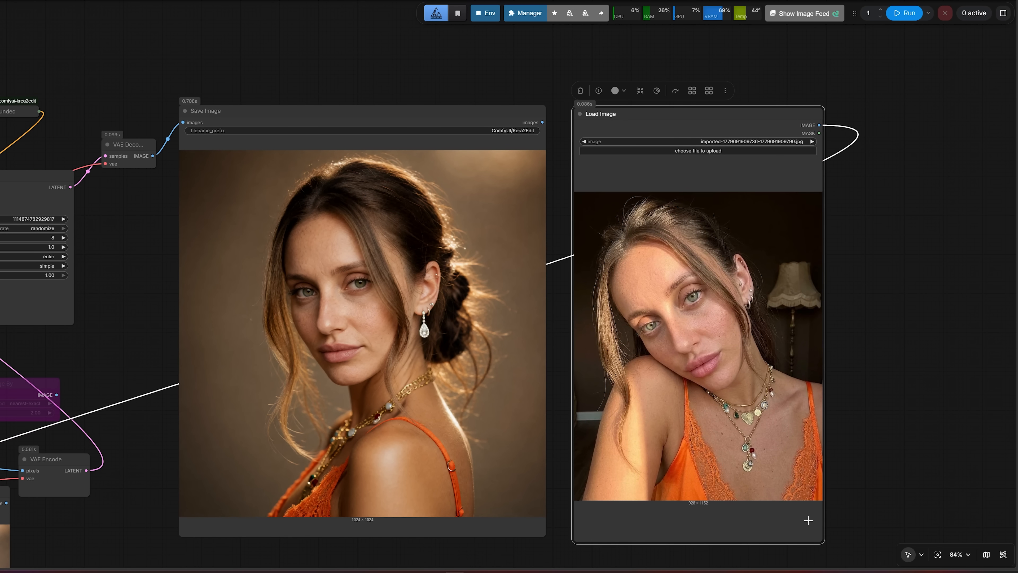
{"action": "scroll", "coordinate": [421, 291], "scroll_direction": "up", "scroll_amount": 2}
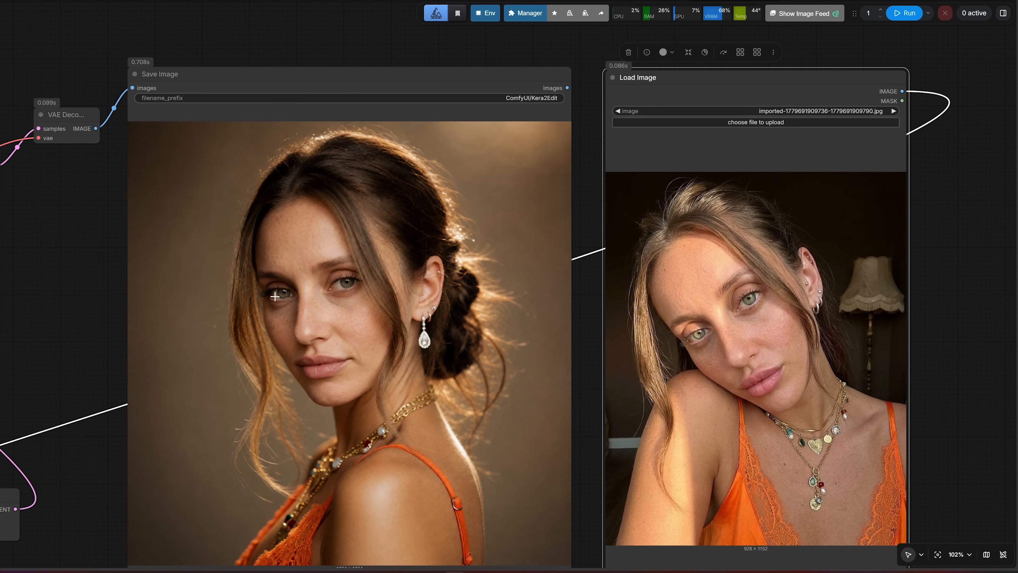
{"action": "scroll", "coordinate": [544, 324], "scroll_direction": "down", "scroll_amount": 1}
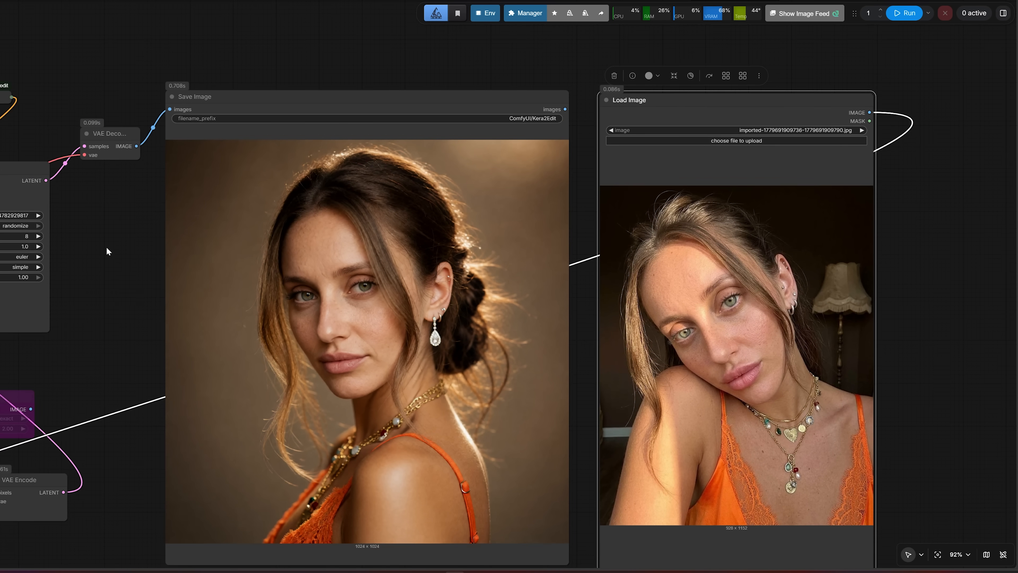
Set ref_boost_a to 4 in the Krea2 Edit (source patch) node and run the workflow again
{"action": "left_click_drag", "start_coordinate": [106, 247], "coordinate": [581, 269]}
{"action": "scroll", "coordinate": [170, 197], "scroll_direction": "up", "scroll_amount": 1}
{"action": "scroll", "coordinate": [170, 197], "scroll_direction": "up", "scroll_amount": 5}
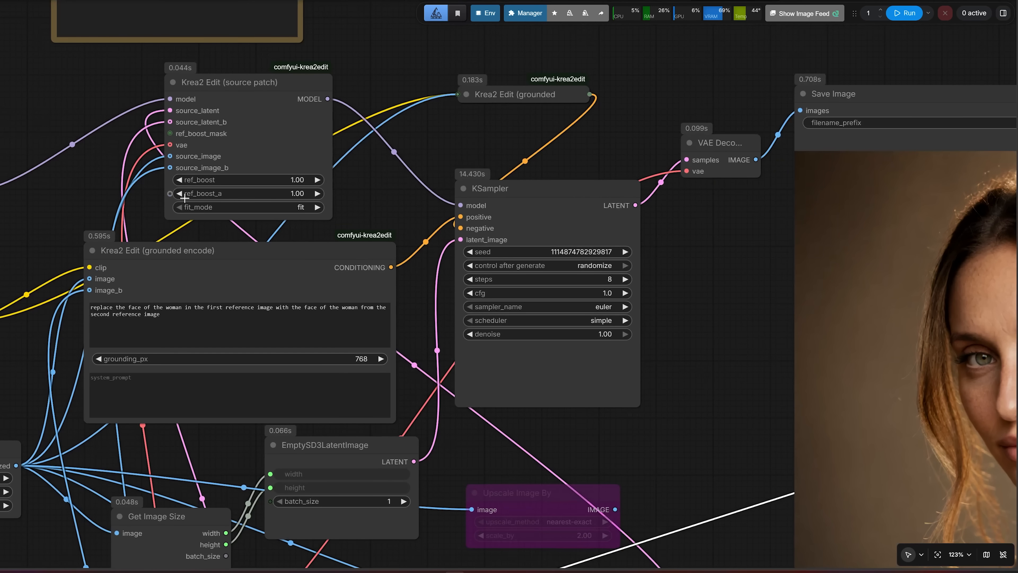
{"action": "left_click", "coordinate": [274, 195]}
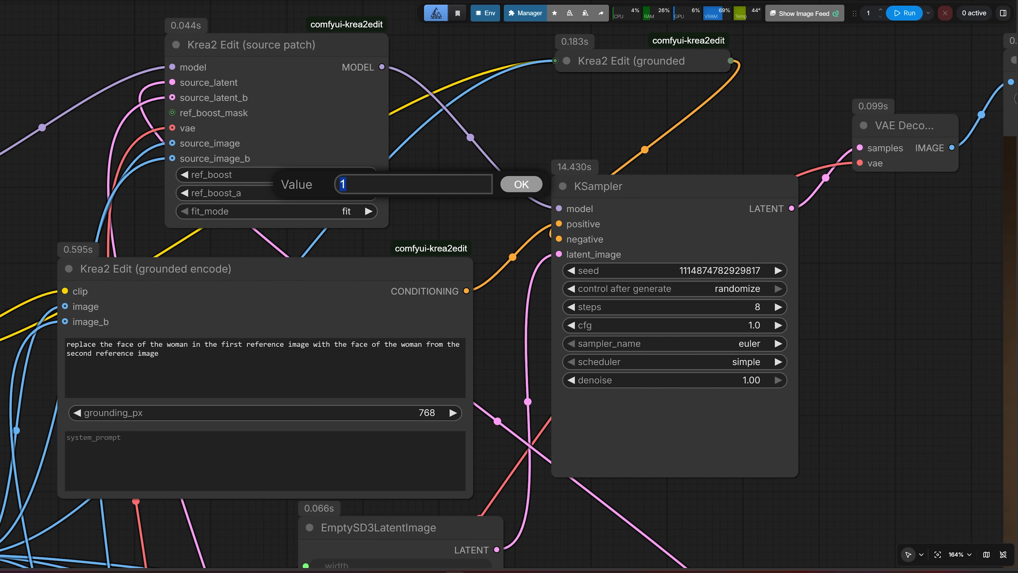
{"action": "type", "text": "4"}
{"action": "key", "text": "Return"}
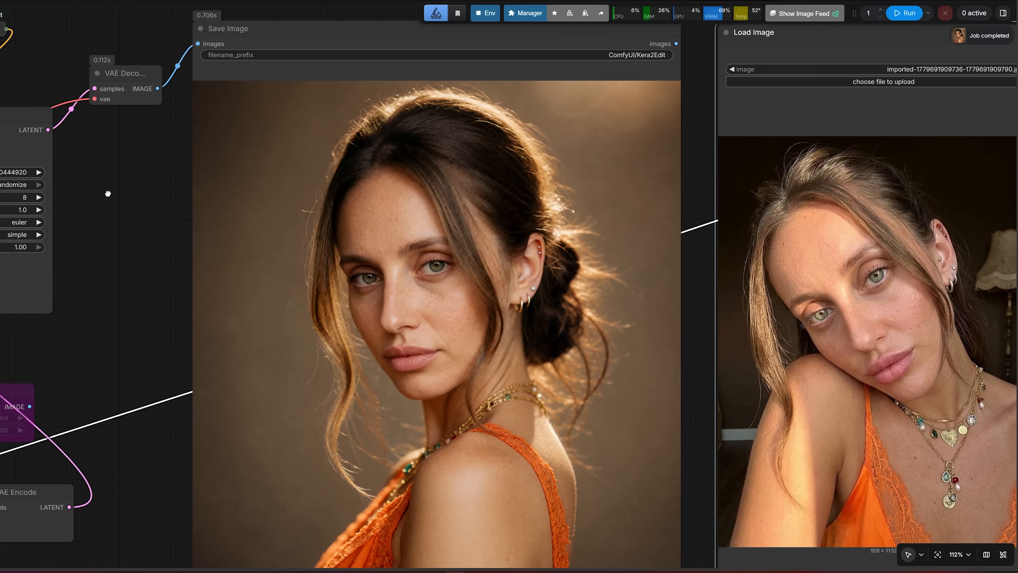
Compare the regenerated face in the Save Image node with the original portrait in the Load Image node
{"action": "left_click_drag", "start_coordinate": [136, 205], "coordinate": [59, 189]}
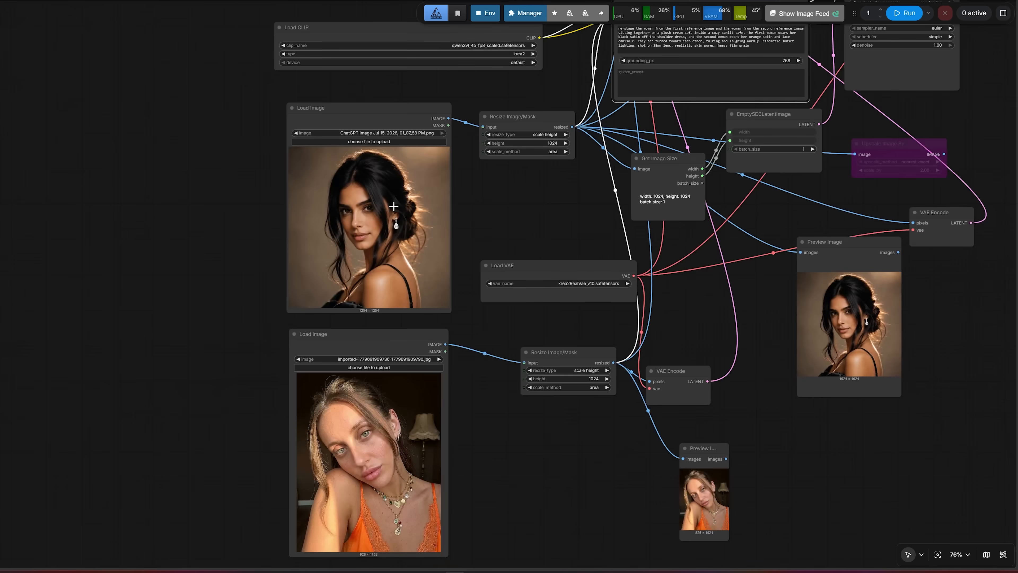
{"action": "scroll", "coordinate": [394, 207], "scroll_direction": "up", "scroll_amount": 4}
{"action": "left_click_drag", "start_coordinate": [162, 237], "coordinate": [169, 195]}
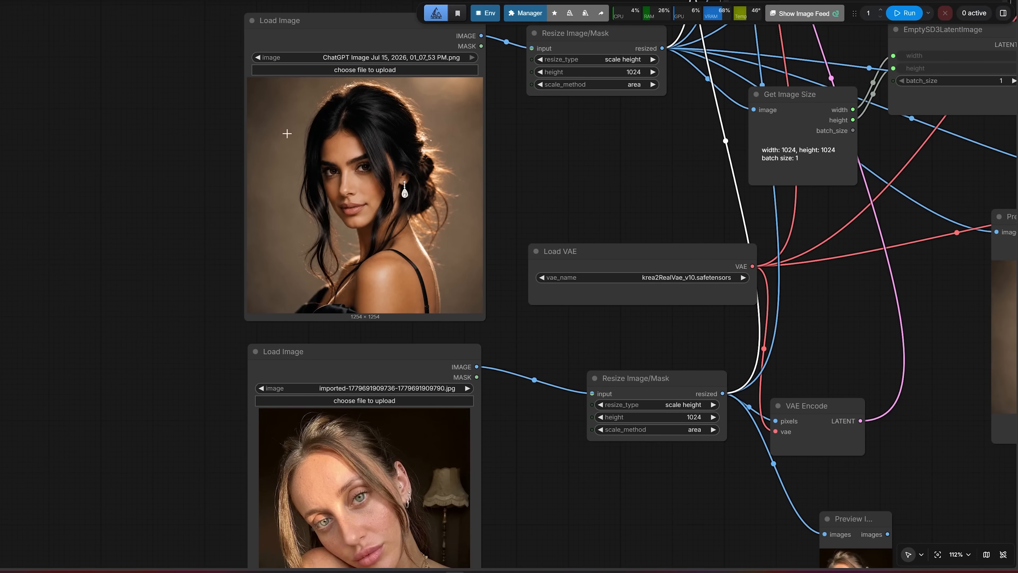
Review the two women's portraits loaded as source images for the combined café scene
{"action": "left_click", "coordinate": [315, 105]}
{"action": "left_click", "coordinate": [346, 356]}
{"action": "scroll", "coordinate": [340, 380], "scroll_direction": "down", "scroll_amount": 1}
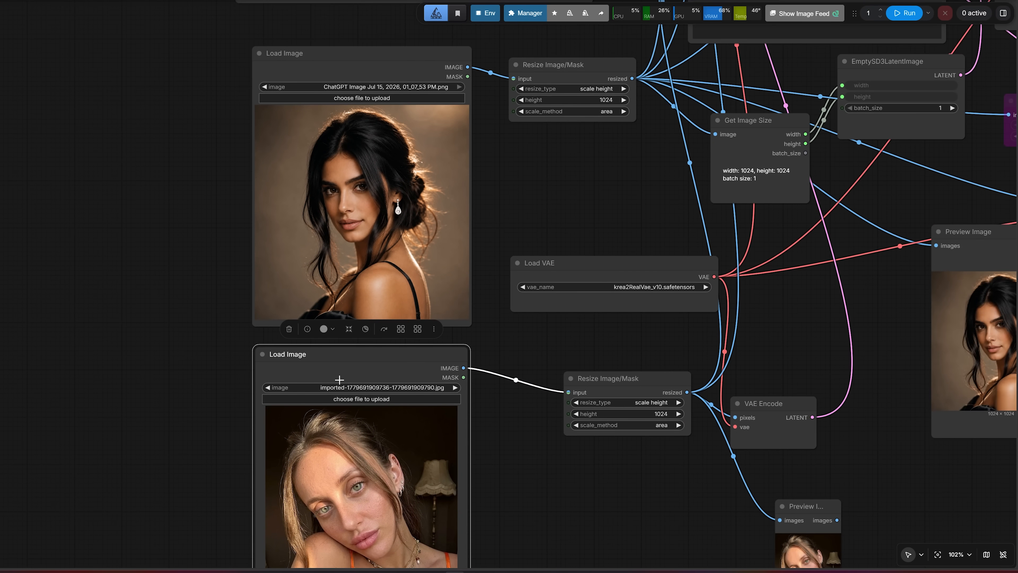
{"action": "scroll", "coordinate": [482, 279], "scroll_direction": "down", "scroll_amount": 1}
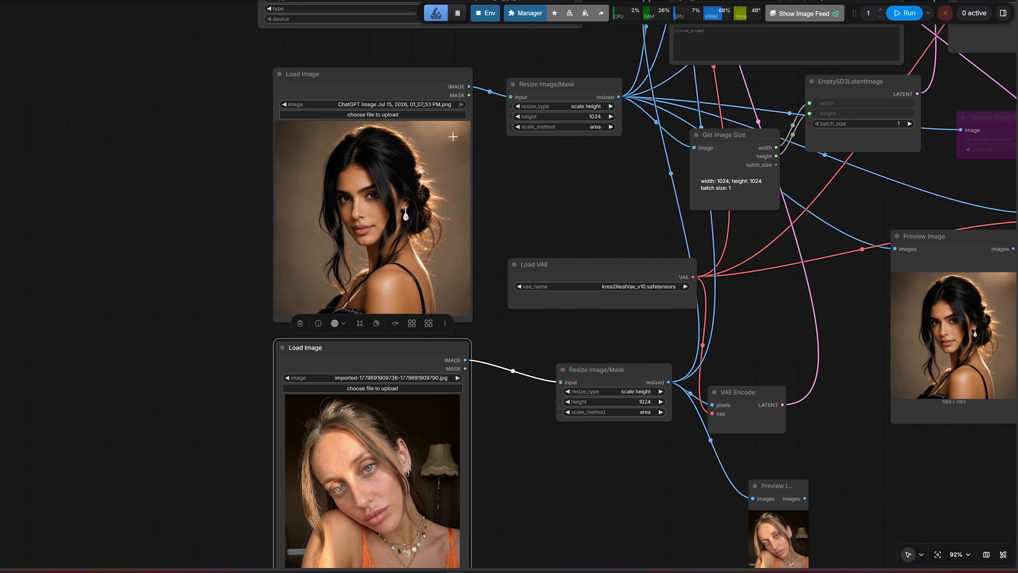
{"action": "left_click", "coordinate": [426, 105]}
{"action": "left_click", "coordinate": [182, 230]}
Examine both women's faces and outfits close up in the generated café sofa image
{"action": "left_click_drag", "start_coordinate": [579, 220], "coordinate": [39, 353]}
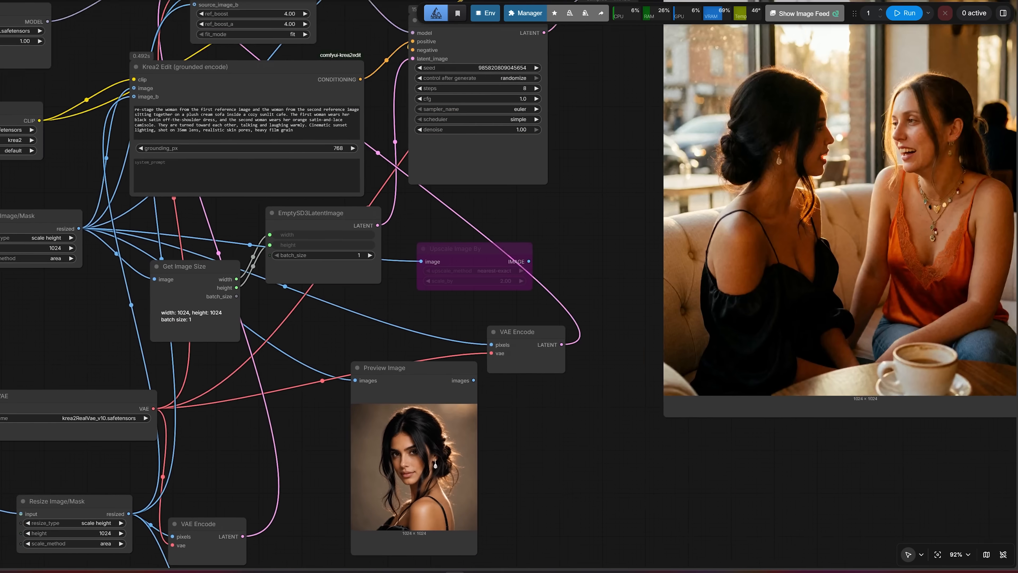
{"action": "left_click_drag", "start_coordinate": [625, 202], "coordinate": [252, 294]}
{"action": "scroll", "coordinate": [511, 273], "scroll_direction": "up", "scroll_amount": 3}
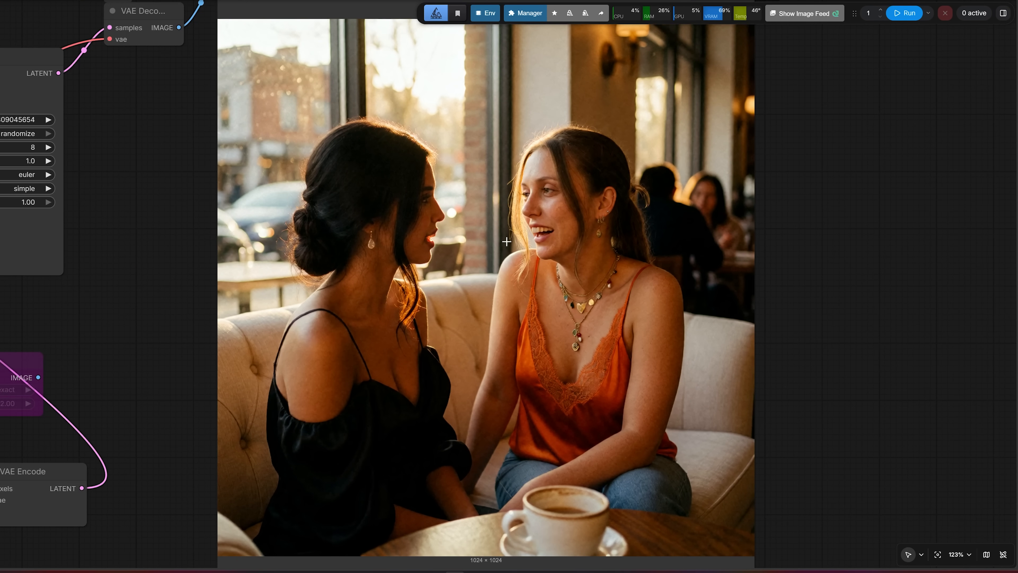
{"action": "scroll", "coordinate": [521, 245], "scroll_direction": "up", "scroll_amount": 1}
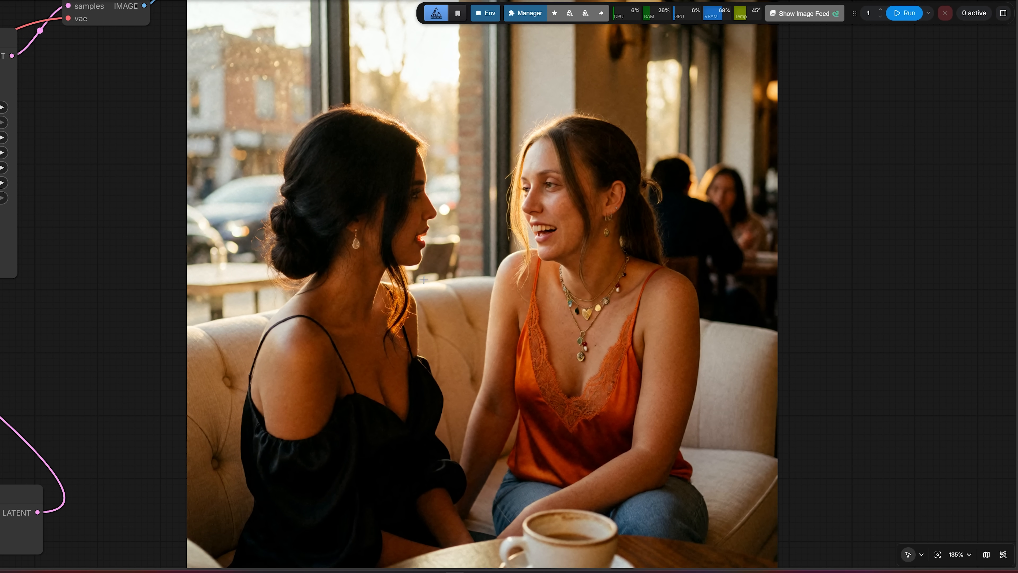
{"action": "scroll", "coordinate": [493, 248], "scroll_direction": "up", "scroll_amount": 4}
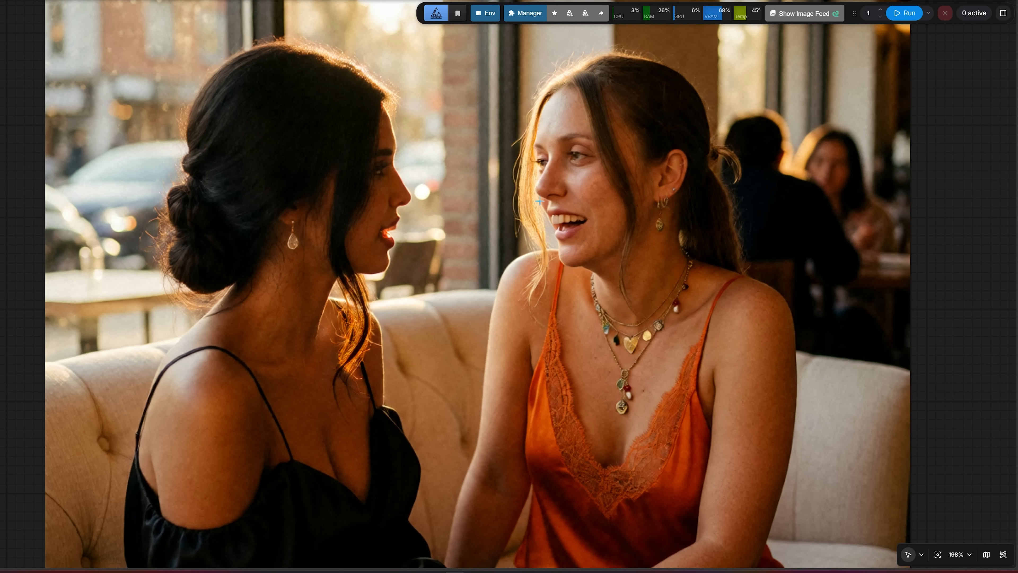
{"action": "scroll", "coordinate": [515, 190], "scroll_direction": "up", "scroll_amount": 3}
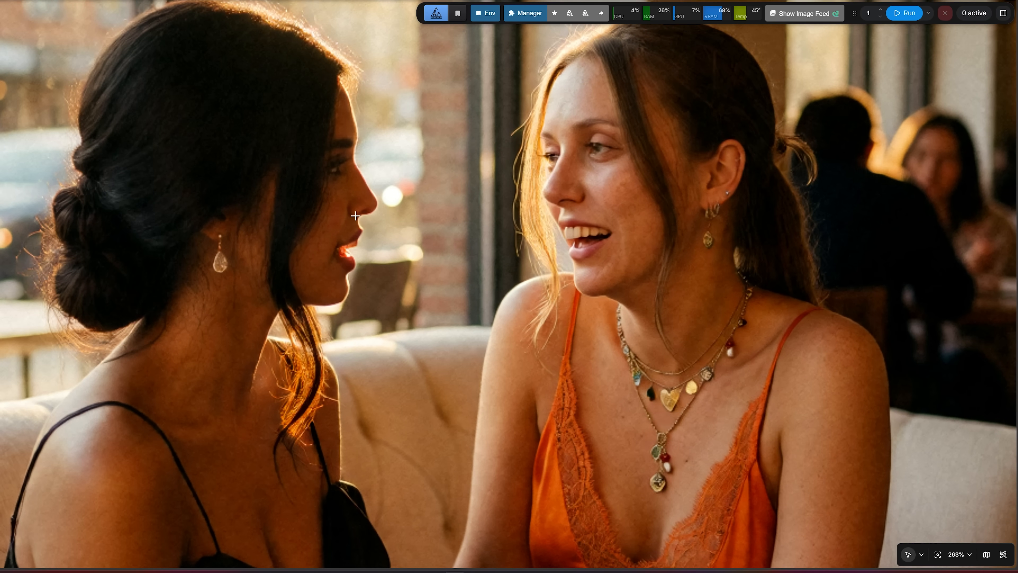
View the whole generated café sofa scene in the Save Image node, checking how both women fit together
{"action": "scroll", "coordinate": [356, 215], "scroll_direction": "down", "scroll_amount": 3}
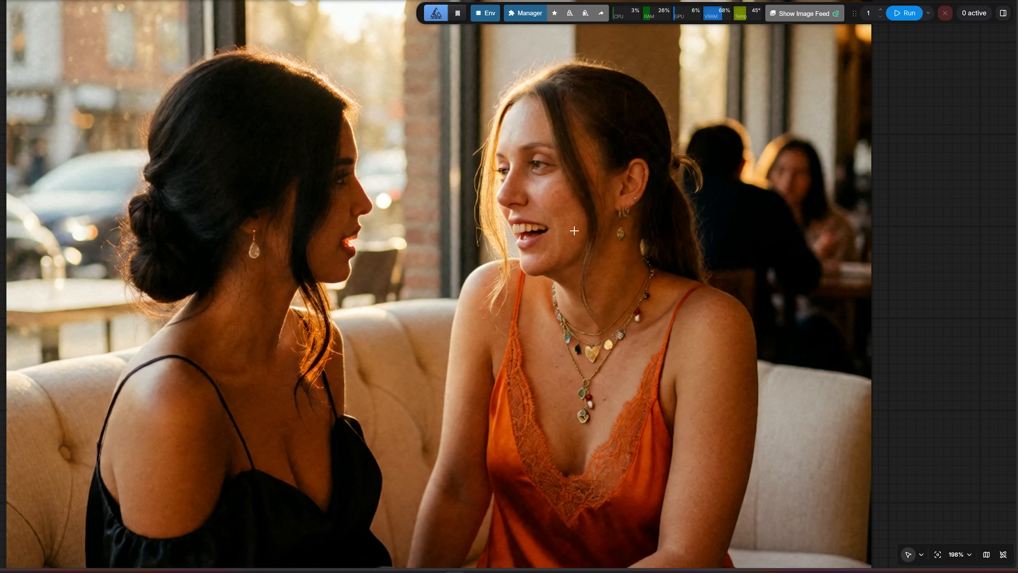
{"action": "scroll", "coordinate": [417, 212], "scroll_direction": "down", "scroll_amount": 10}
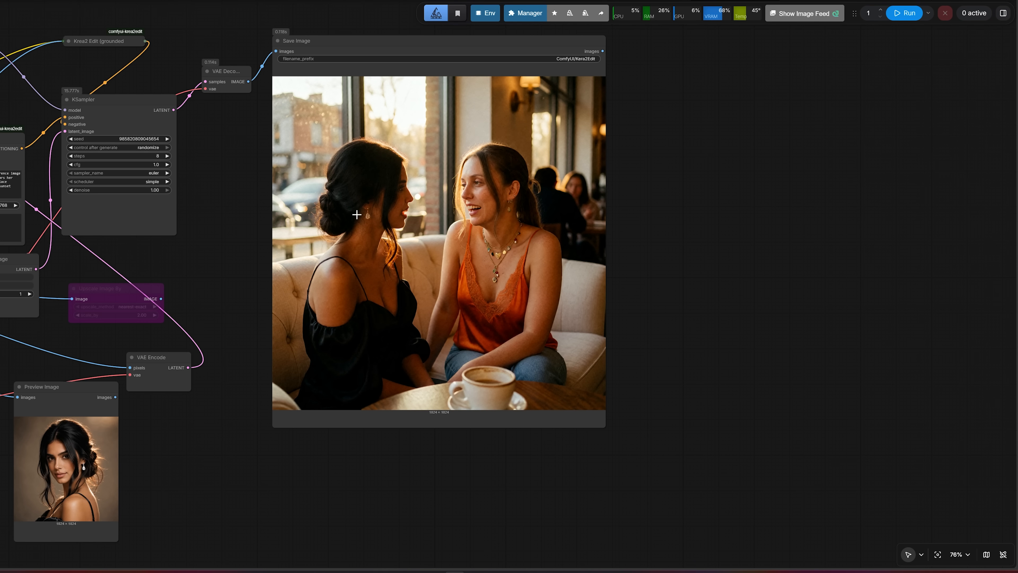
{"action": "scroll", "coordinate": [356, 215], "scroll_direction": "up", "scroll_amount": 3}
{"action": "scroll", "coordinate": [179, 221], "scroll_direction": "down", "scroll_amount": 2}
{"action": "left_click_drag", "start_coordinate": [179, 221], "coordinate": [269, 249]}
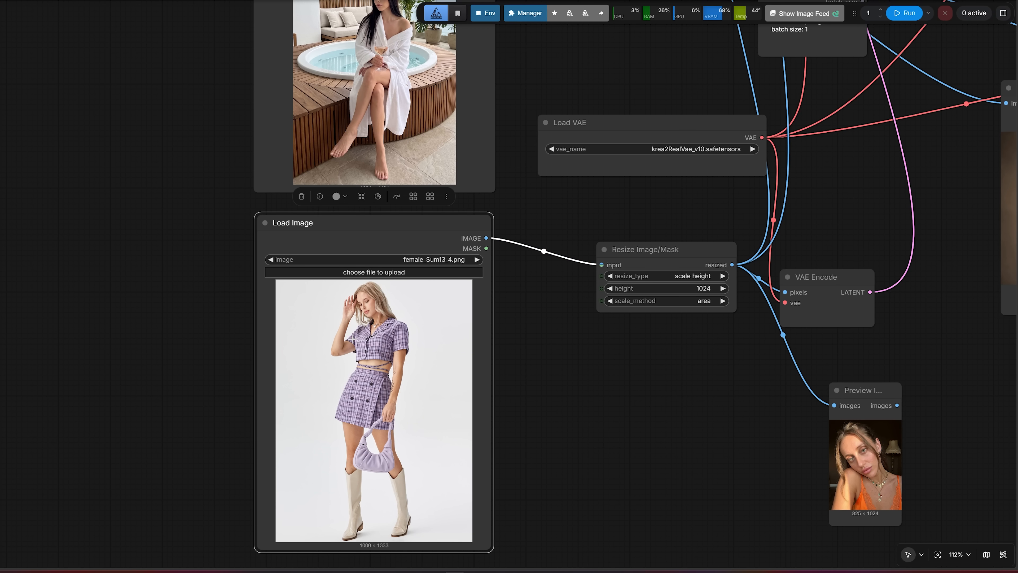
Review the outfit reference female_Sum13_4.png, with its purple plaid set, handbag and boots, in the second Load Image node
{"action": "scroll", "coordinate": [377, 354], "scroll_direction": "up", "scroll_amount": 3}
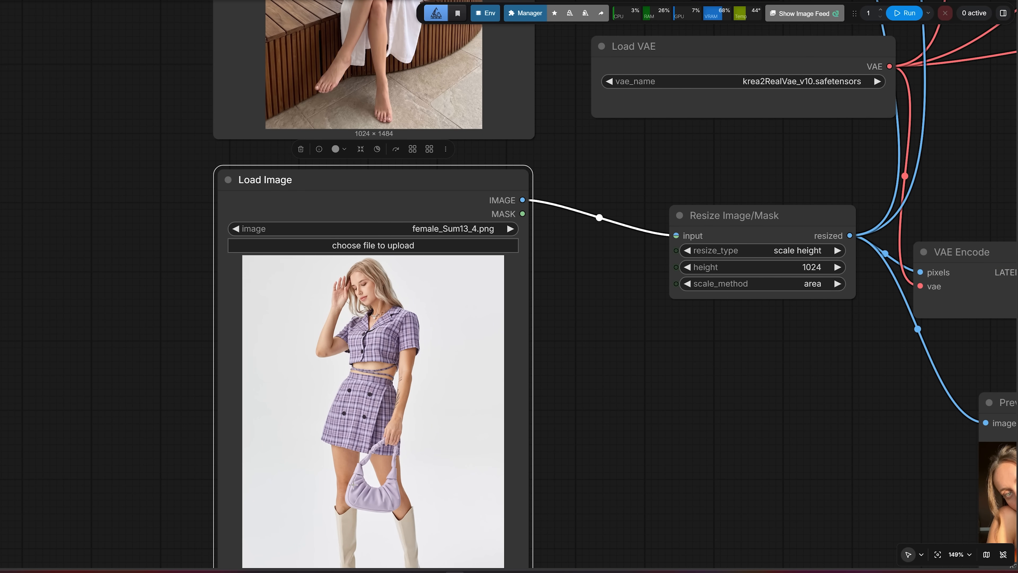
{"action": "scroll", "coordinate": [376, 329], "scroll_direction": "up", "scroll_amount": 8}
{"action": "scroll", "coordinate": [369, 346], "scroll_direction": "down", "scroll_amount": 8}
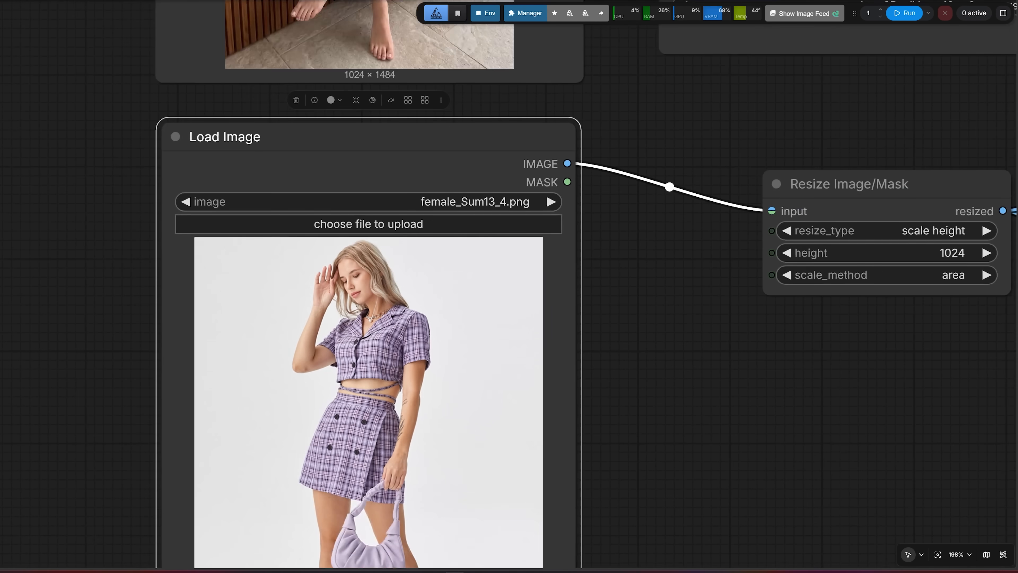
{"action": "left_click_drag", "start_coordinate": [155, 396], "coordinate": [145, 327]}
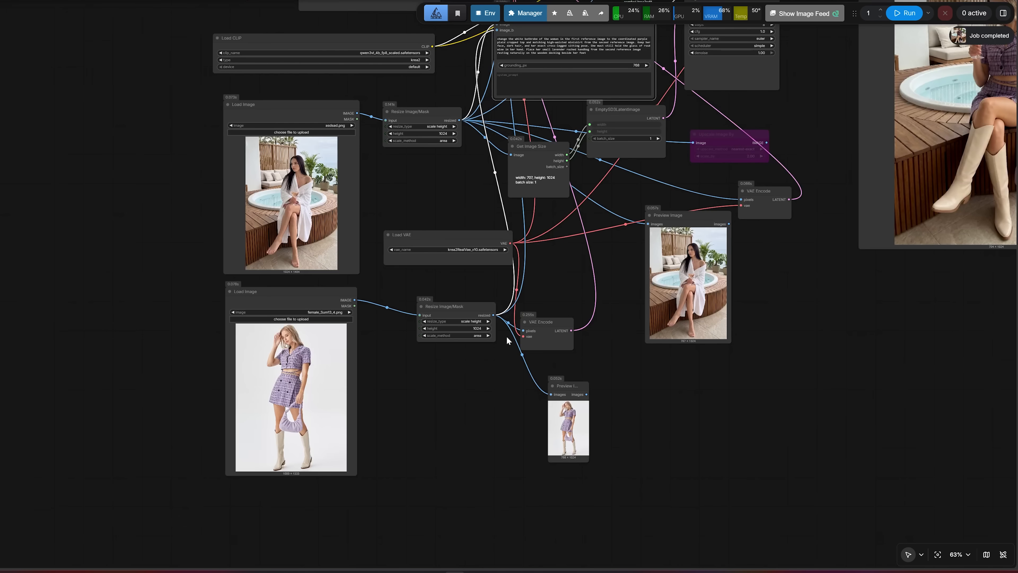
Enlarge the Save Image node that holds the generated hot tub image
{"action": "left_click_drag", "start_coordinate": [847, 150], "coordinate": [256, 377]}
{"action": "scroll", "coordinate": [370, 333], "scroll_direction": "up", "scroll_amount": 9}
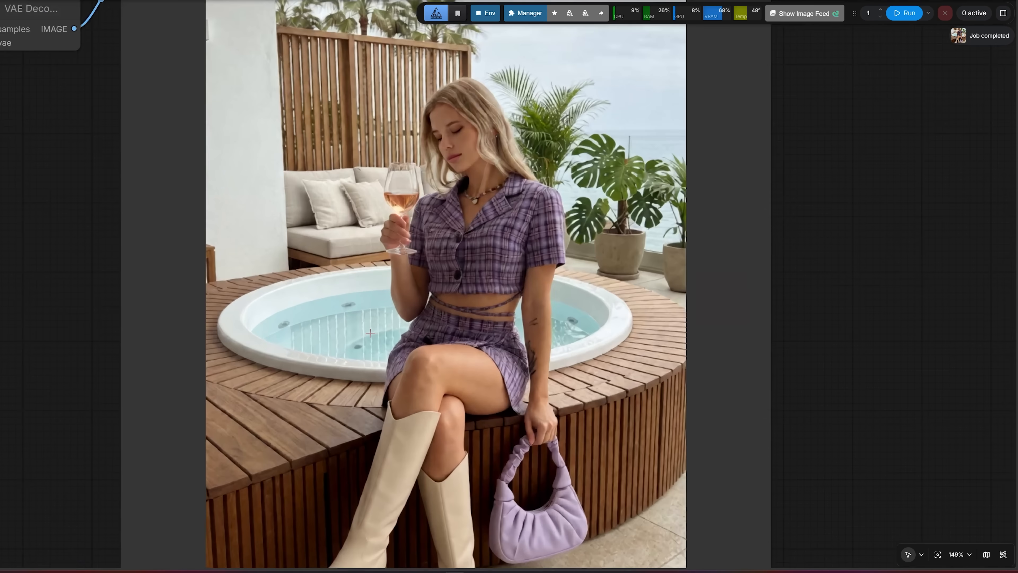
{"action": "scroll", "coordinate": [370, 333], "scroll_direction": "down", "scroll_amount": 4}
{"action": "left_click_drag", "start_coordinate": [157, 368], "coordinate": [167, 253]}
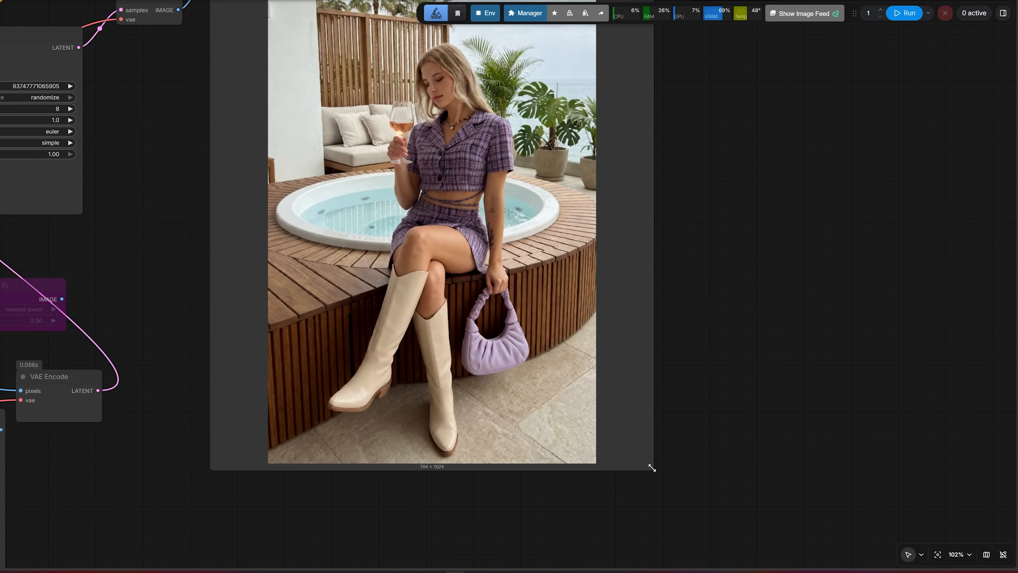
{"action": "left_click_drag", "start_coordinate": [653, 468], "coordinate": [709, 567]}
Examine the plaid top, waist straps, necklace and arm tattoos close up in the generated hot tub image
{"action": "scroll", "coordinate": [545, 351], "scroll_direction": "up", "scroll_amount": 4}
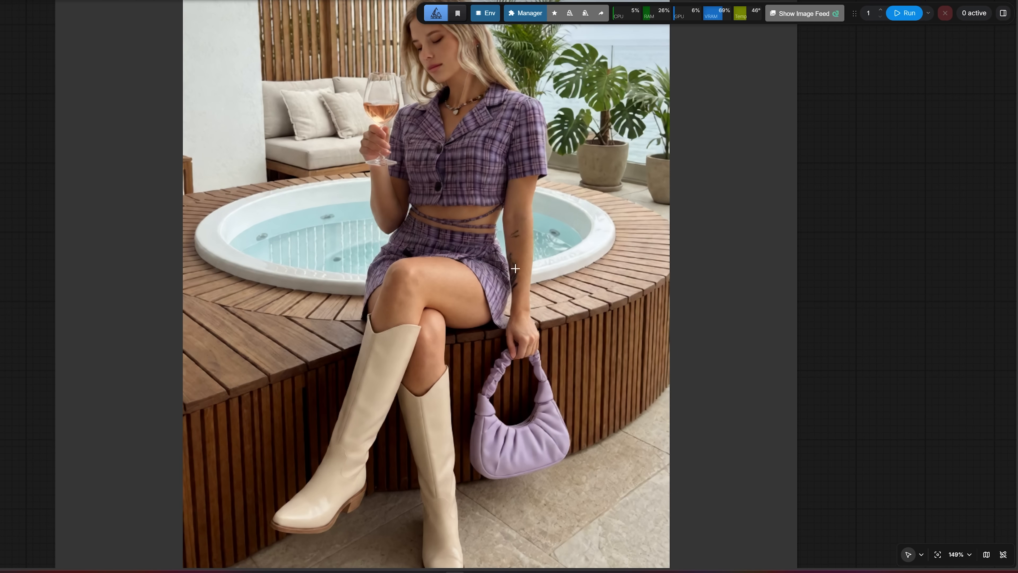
{"action": "scroll", "coordinate": [515, 268], "scroll_direction": "down", "scroll_amount": 3}
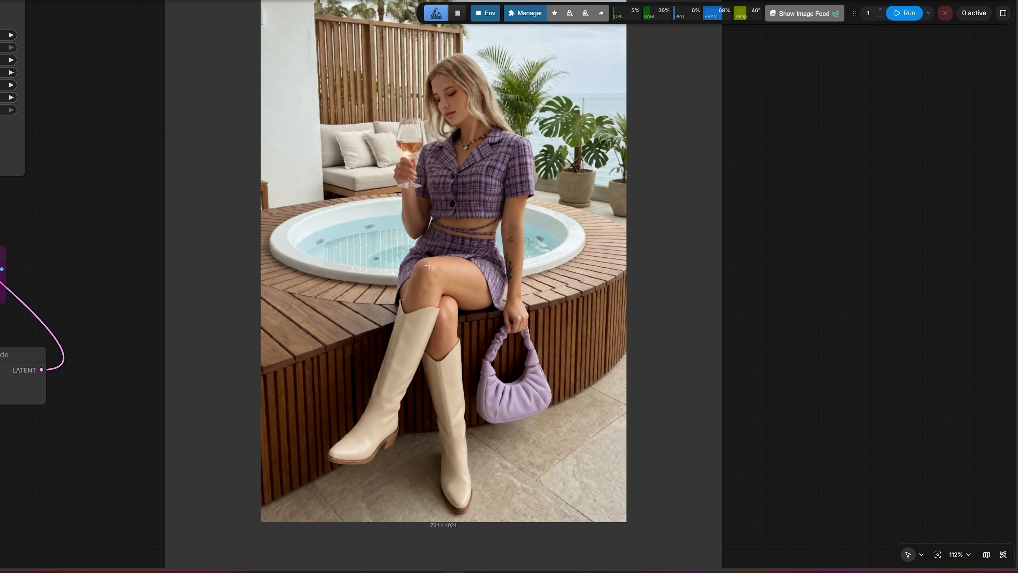
{"action": "scroll", "coordinate": [431, 160], "scroll_direction": "up", "scroll_amount": 13}
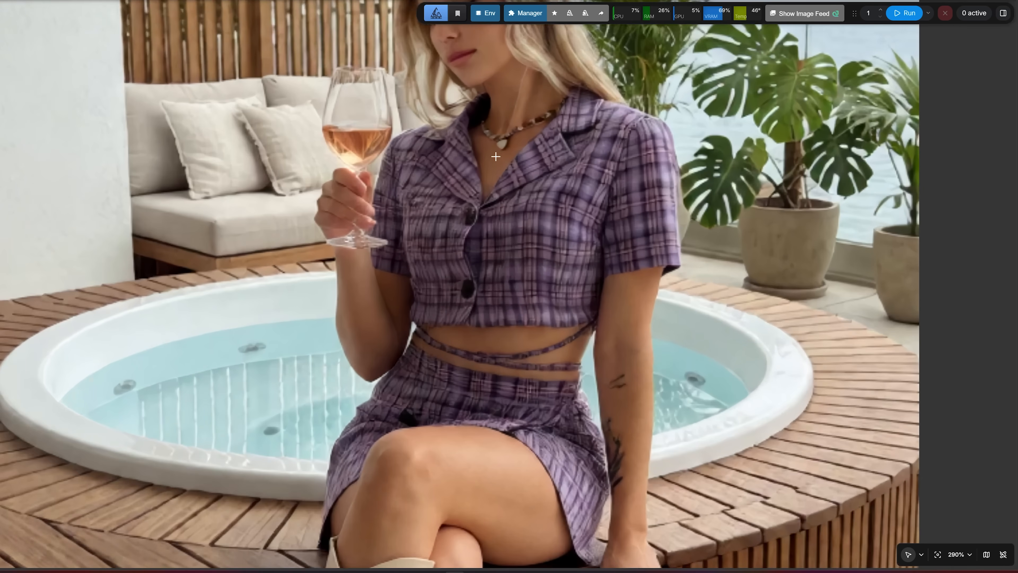
{"action": "scroll", "coordinate": [383, 173], "scroll_direction": "down", "scroll_amount": 10}
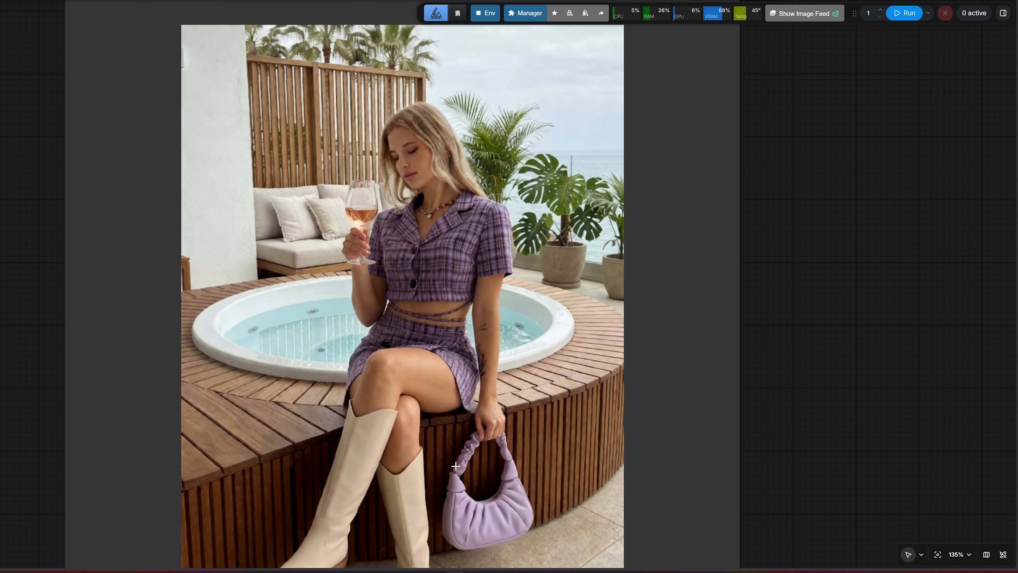
{"action": "scroll", "coordinate": [369, 342], "scroll_direction": "down", "scroll_amount": 2}
{"action": "left_click_drag", "start_coordinate": [28, 327], "coordinate": [108, 252]}
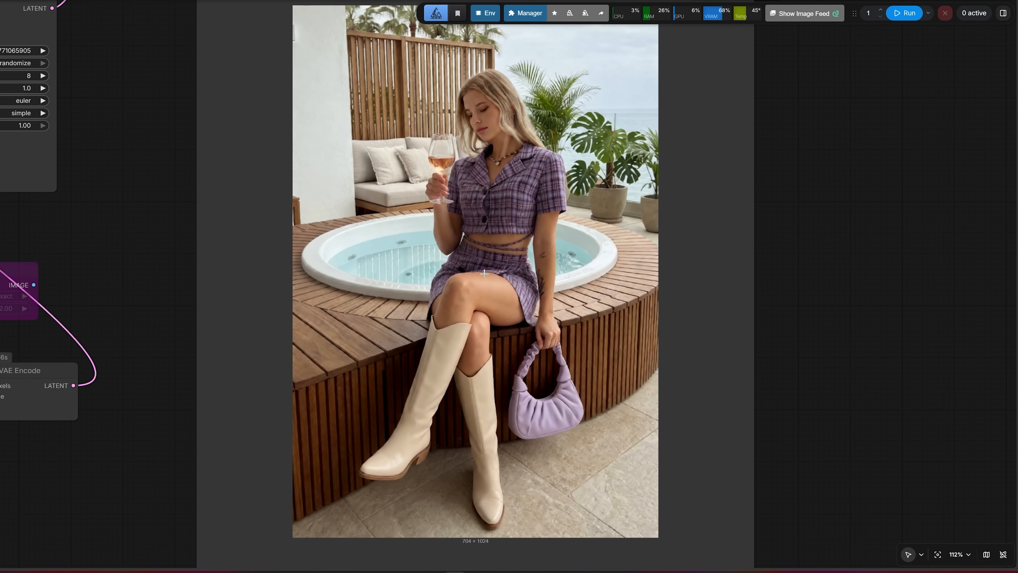
Check the woman's face, pose, wine glass, boots and handbag across the full generated hot tub image
{"action": "scroll", "coordinate": [479, 271], "scroll_direction": "up", "scroll_amount": 2}
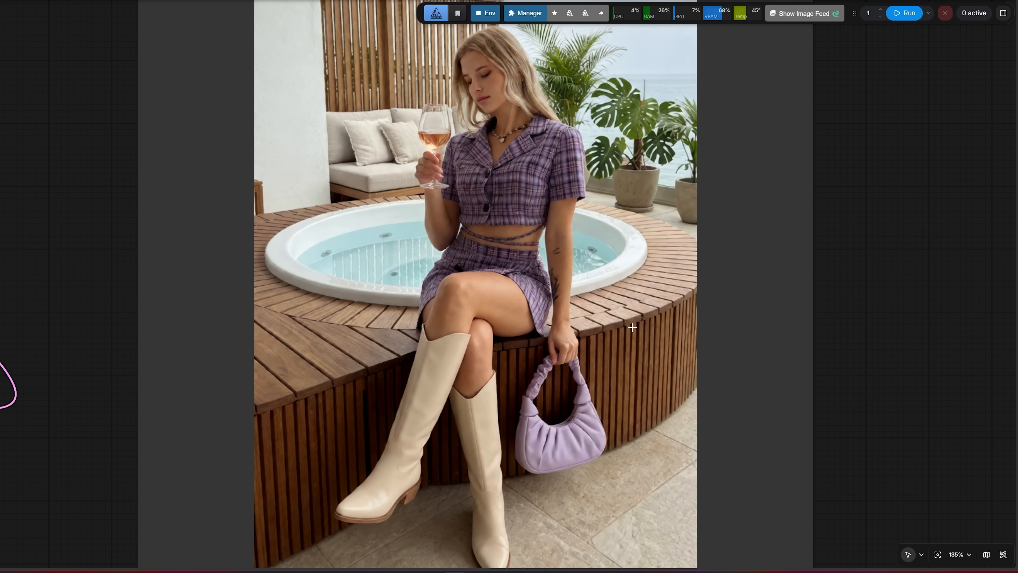
{"action": "scroll", "coordinate": [485, 109], "scroll_direction": "down", "scroll_amount": 1}
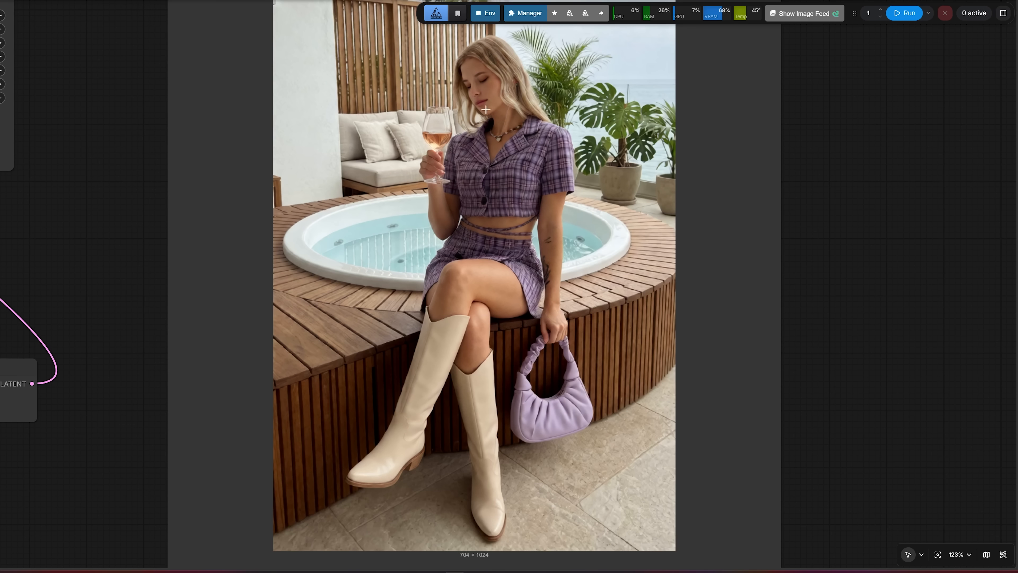
{"action": "left_click_drag", "start_coordinate": [127, 189], "coordinate": [85, 234]}
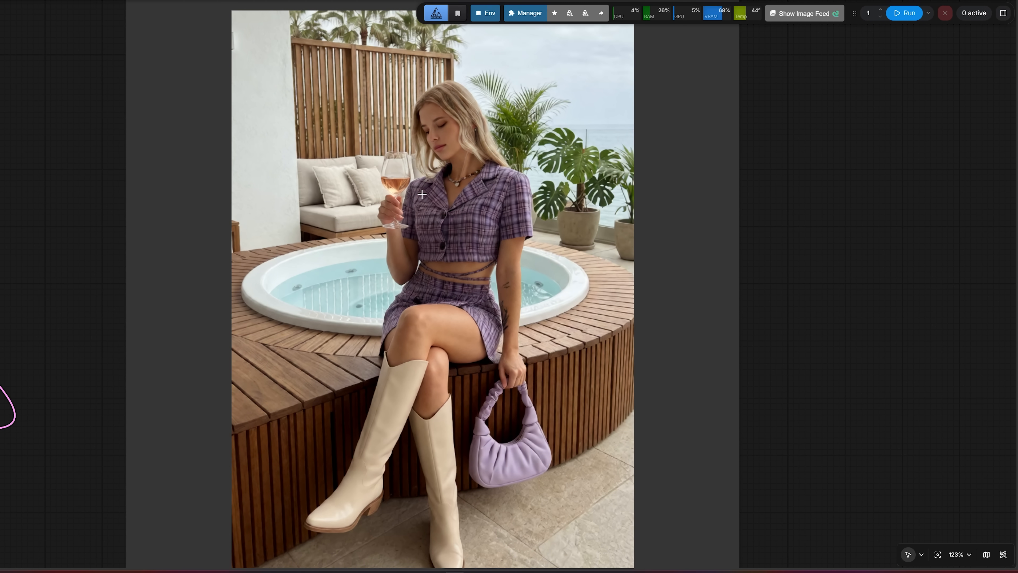
{"action": "scroll", "coordinate": [422, 194], "scroll_direction": "down", "scroll_amount": 4}
{"action": "scroll", "coordinate": [428, 195], "scroll_direction": "up", "scroll_amount": 1}
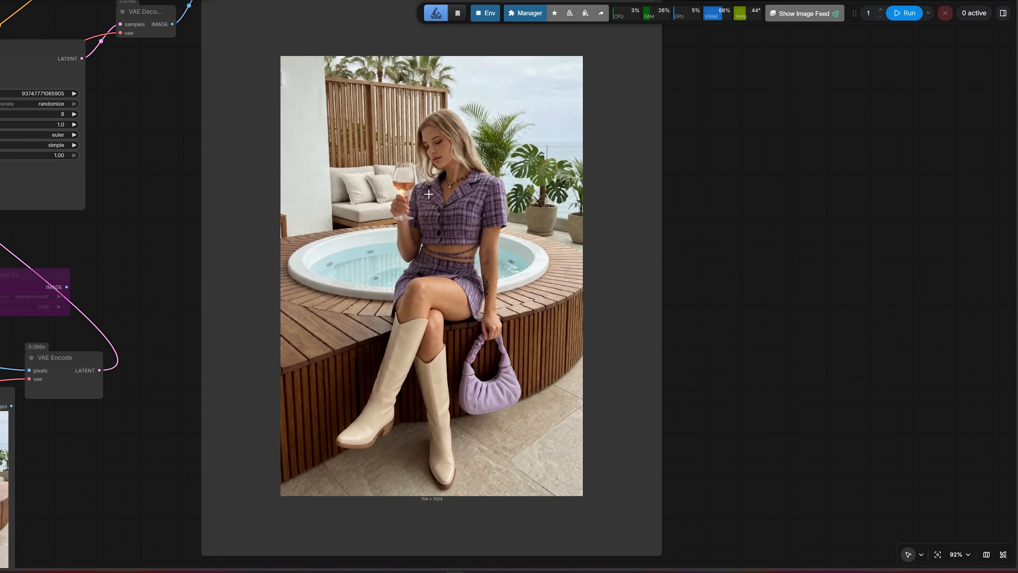
{"action": "scroll", "coordinate": [428, 194], "scroll_direction": "up", "scroll_amount": 3}
{"action": "scroll", "coordinate": [429, 194], "scroll_direction": "down", "scroll_amount": 3}
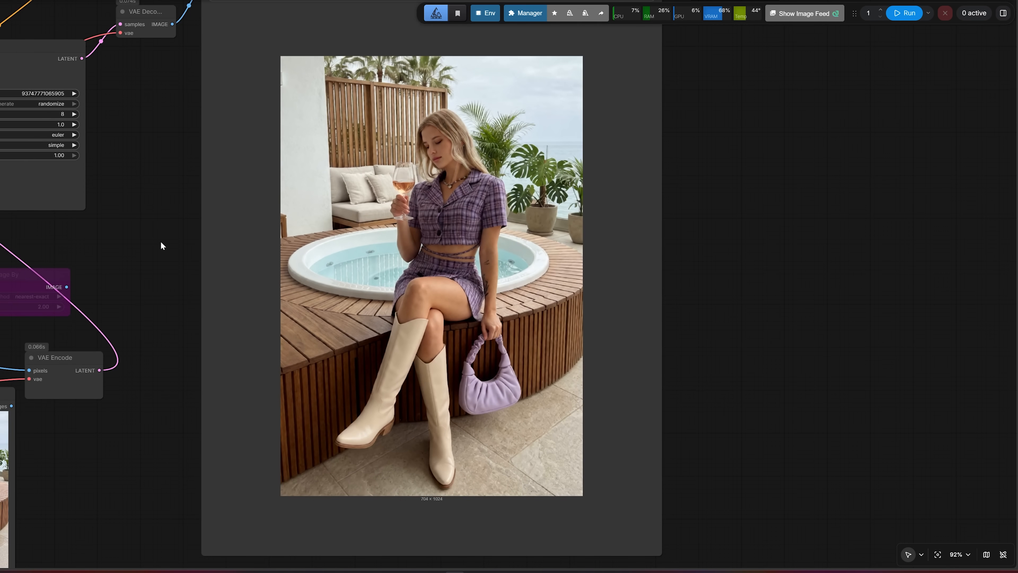